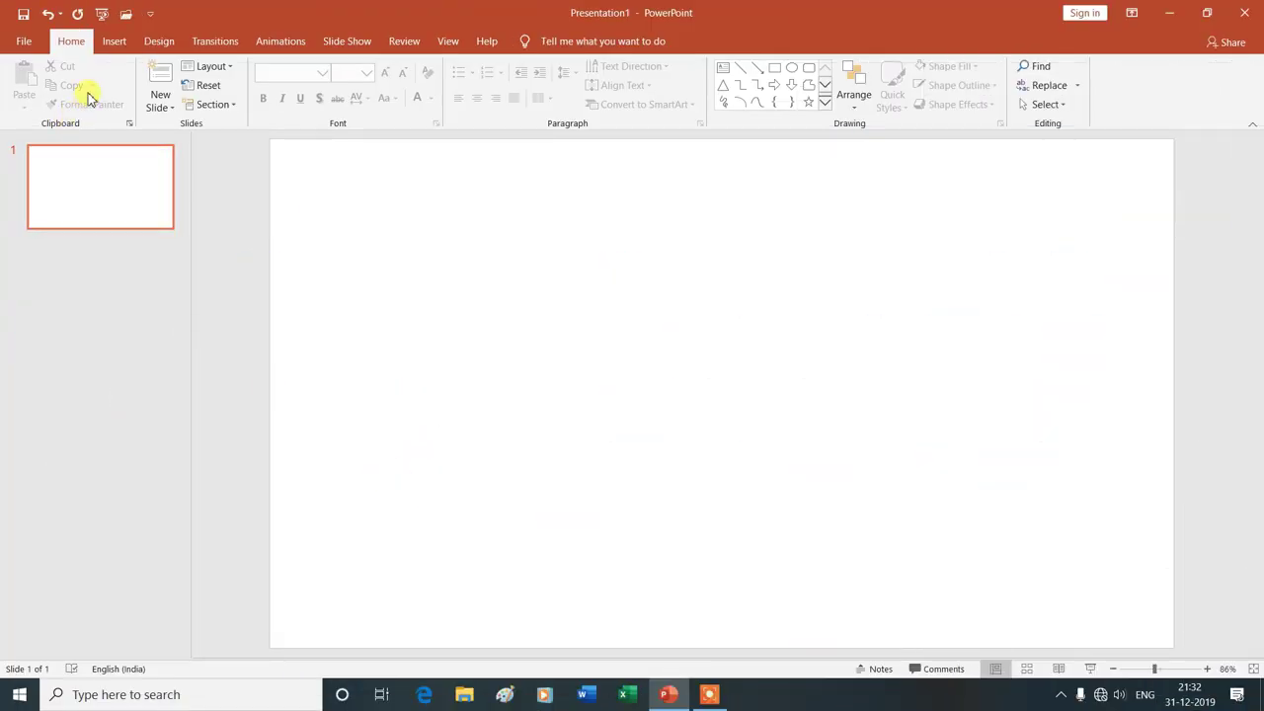
Open the built-in equations gallery from the Insert tab's Equation button.
click(111, 40)
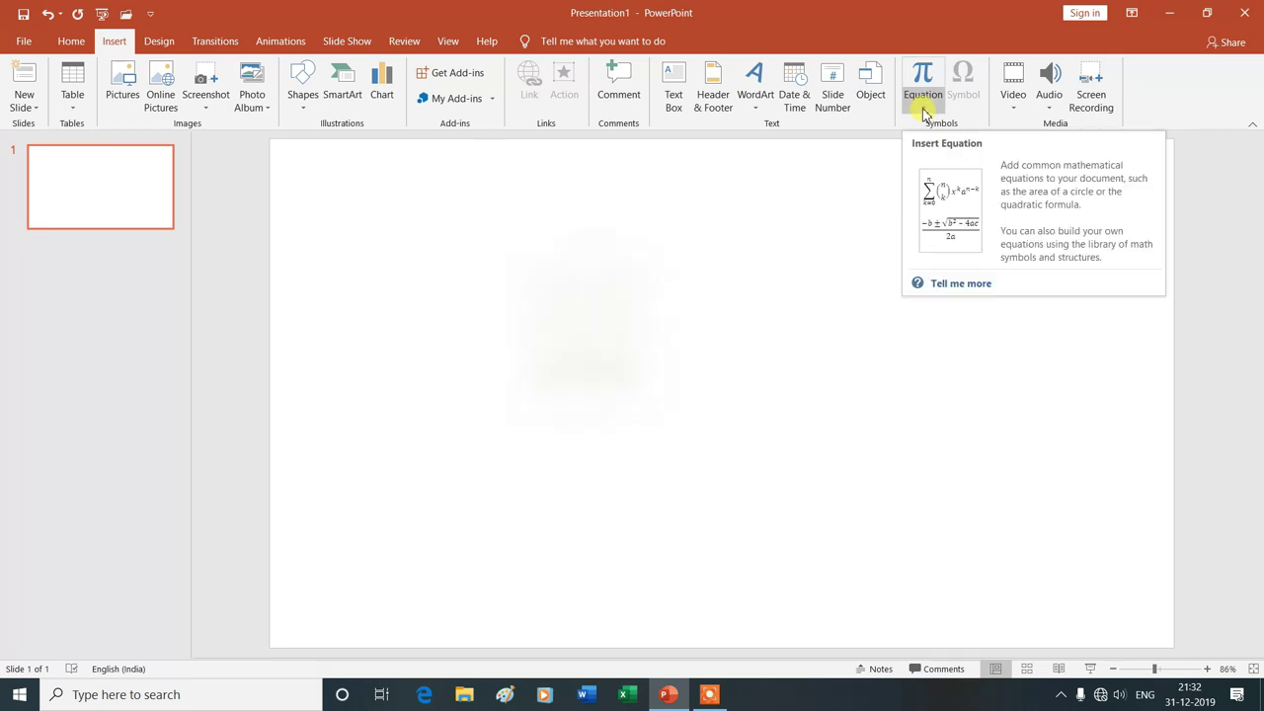
click(926, 113)
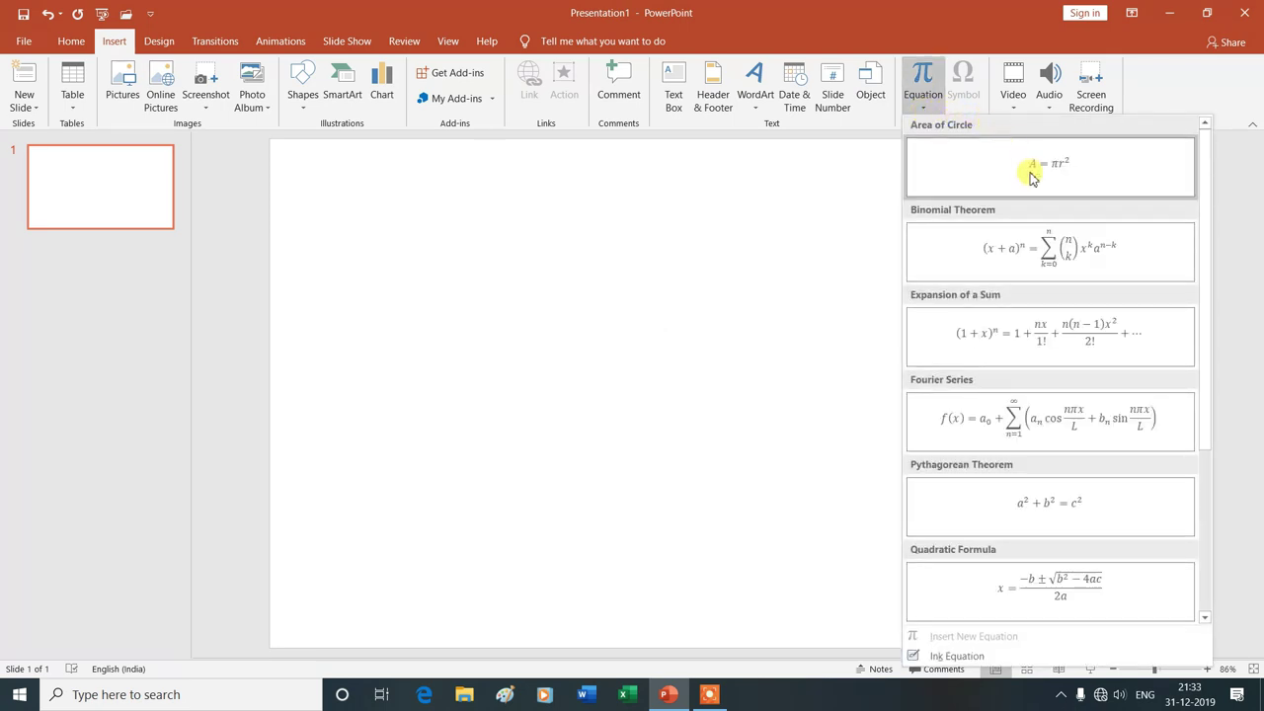
Insert the Binomial Theorem equation, then reopen and close the gallery without choosing another.
click(1020, 257)
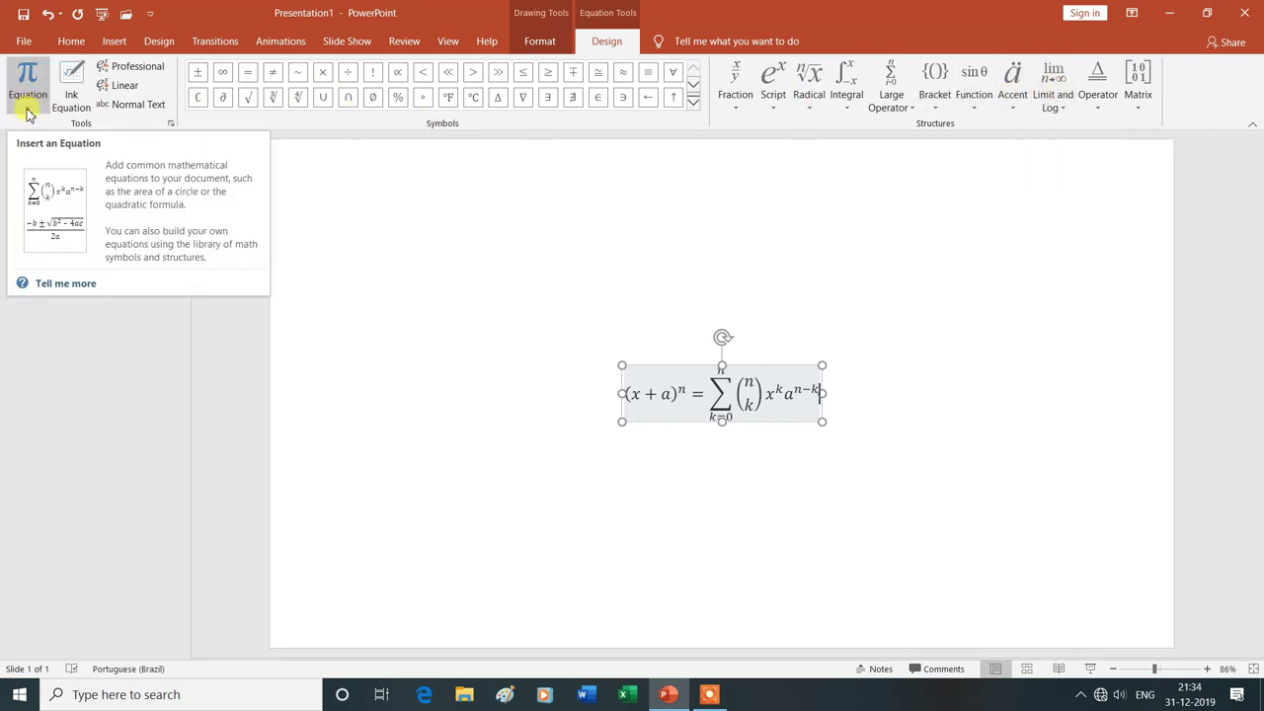
click(28, 110)
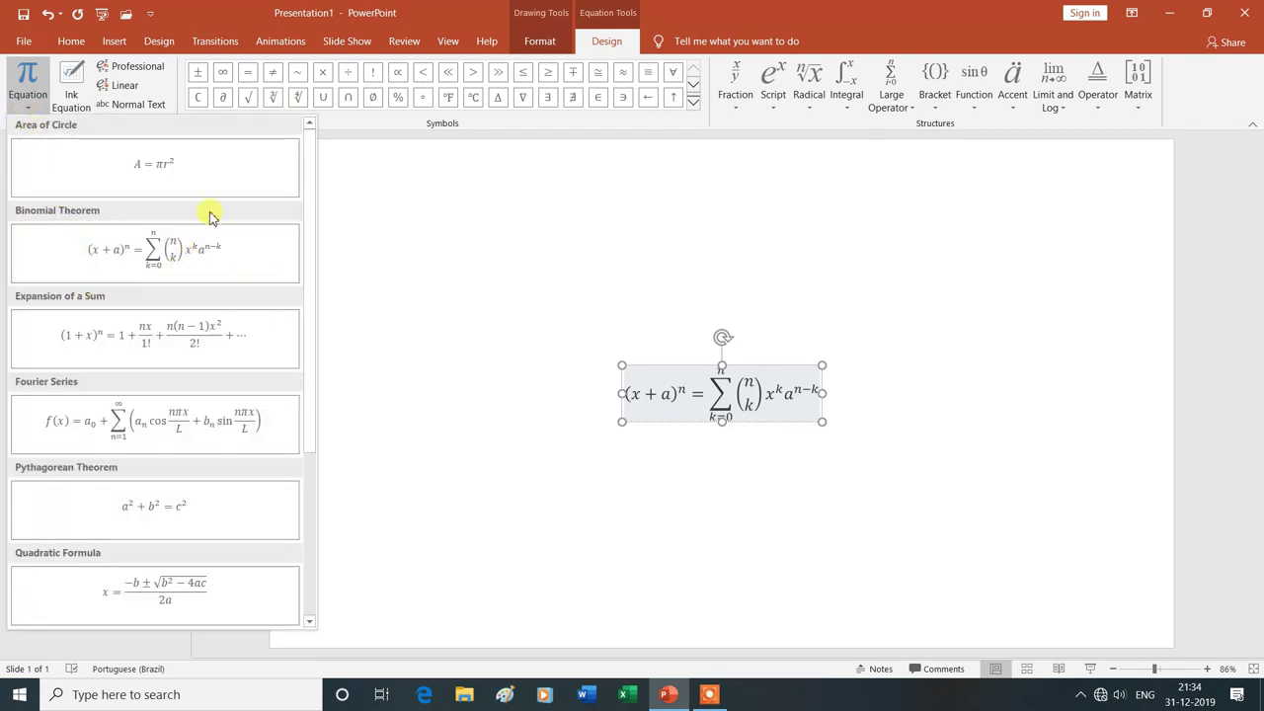
click(396, 184)
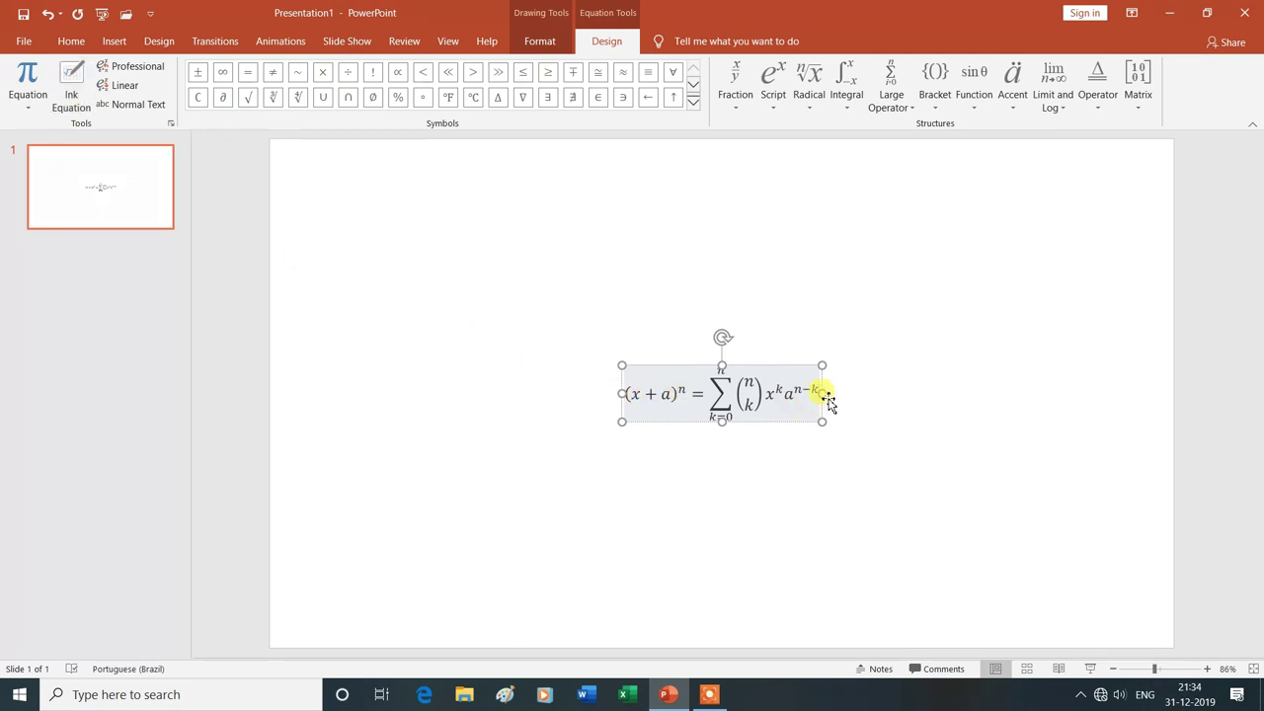
Widen the equation box on both sides and select the whole equation.
drag(823, 395, 1045, 395)
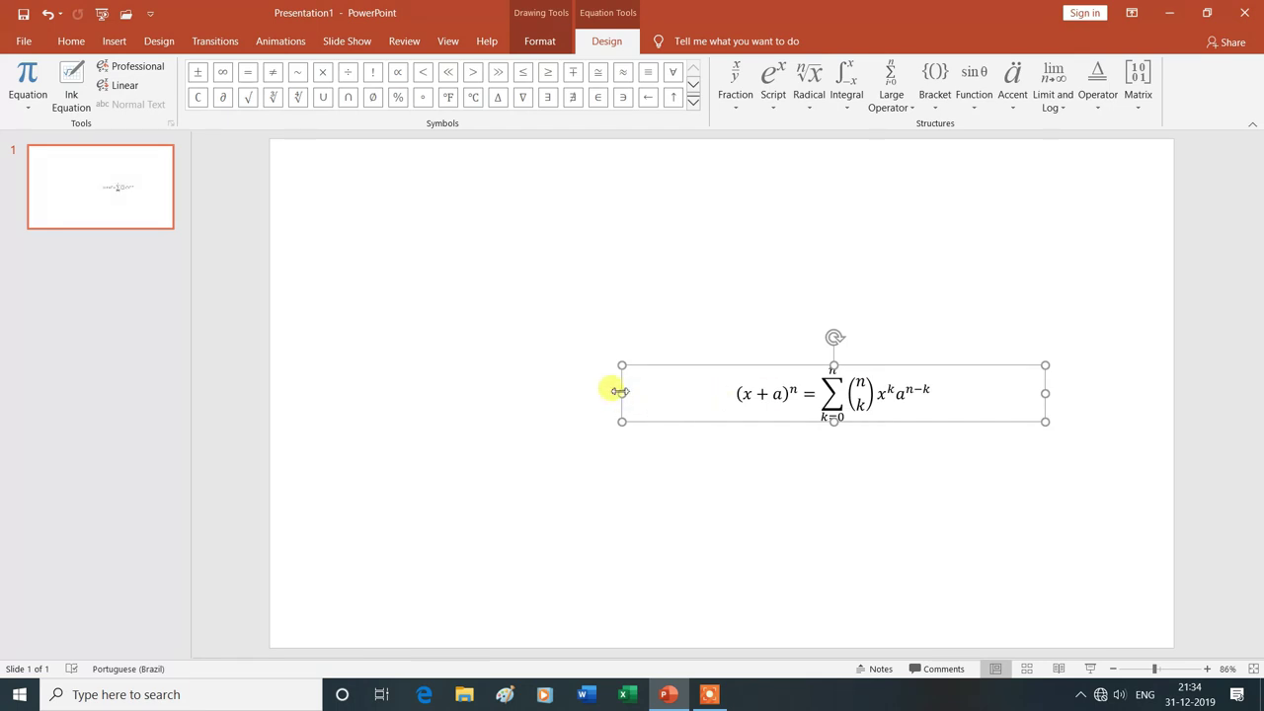
drag(621, 393, 384, 393)
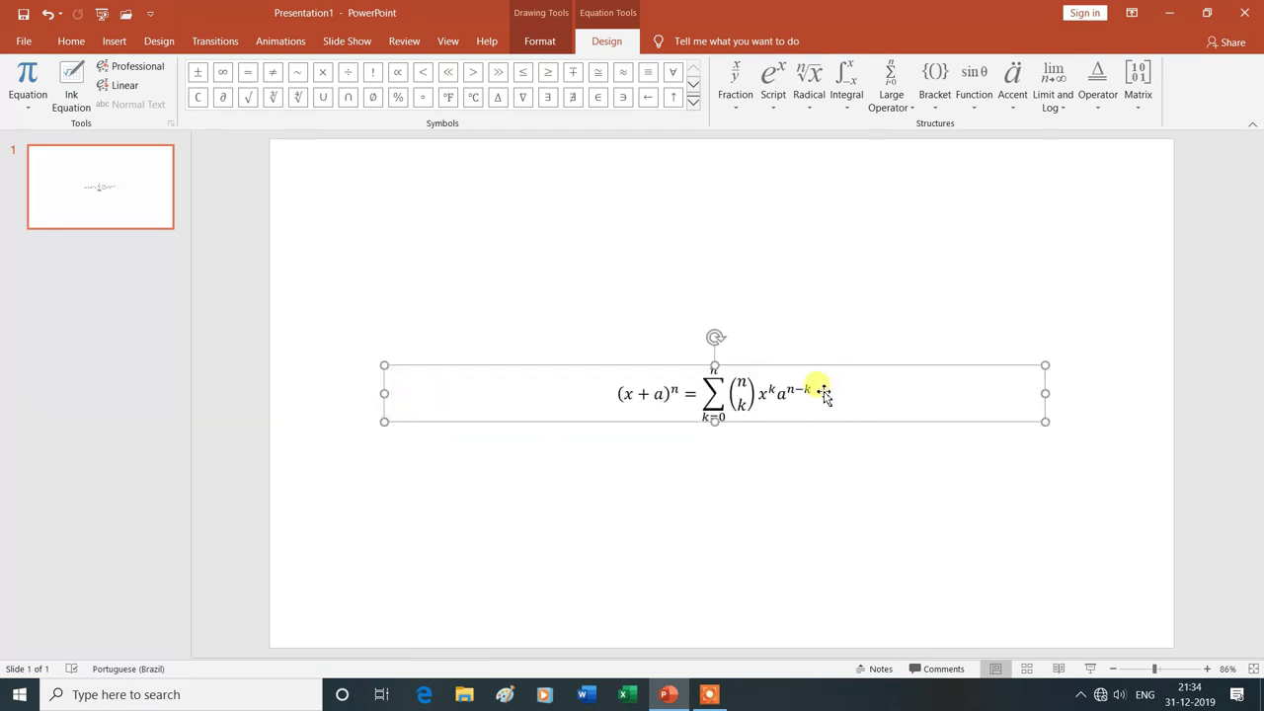
drag(822, 391, 647, 405)
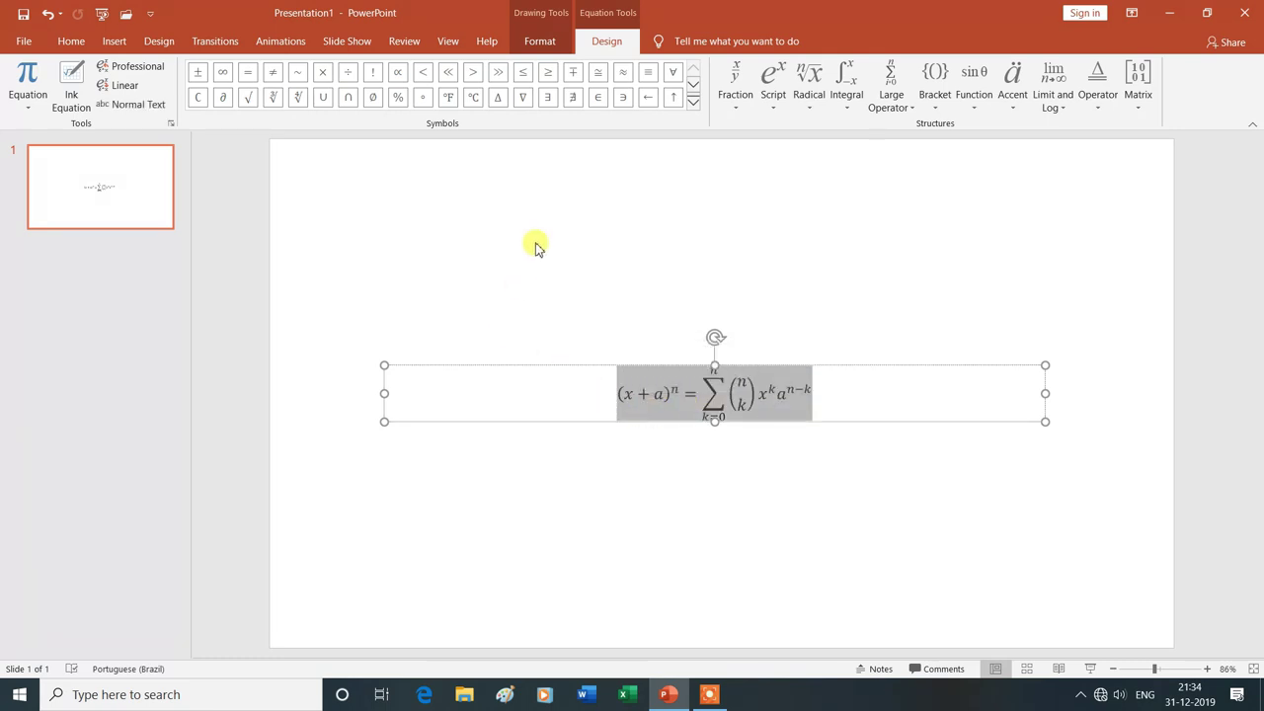
Make the equation 36 pt and bold, then click back into it.
click(87, 39)
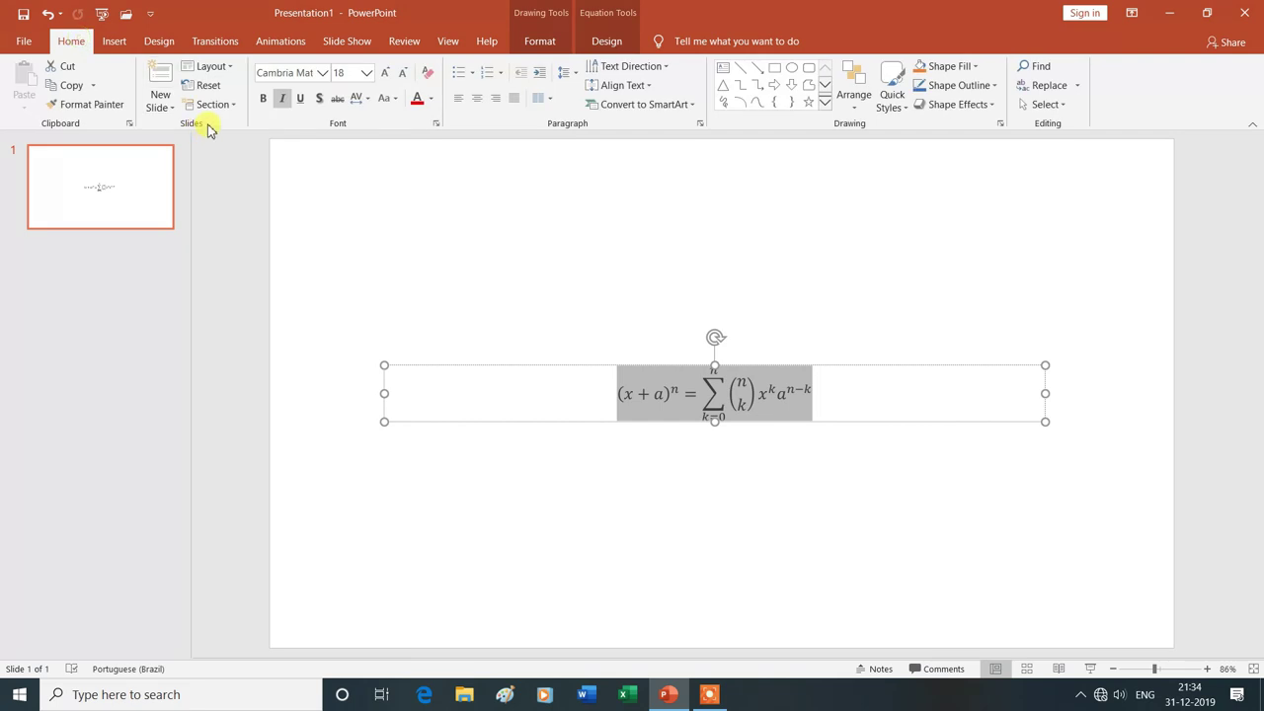
click(365, 73)
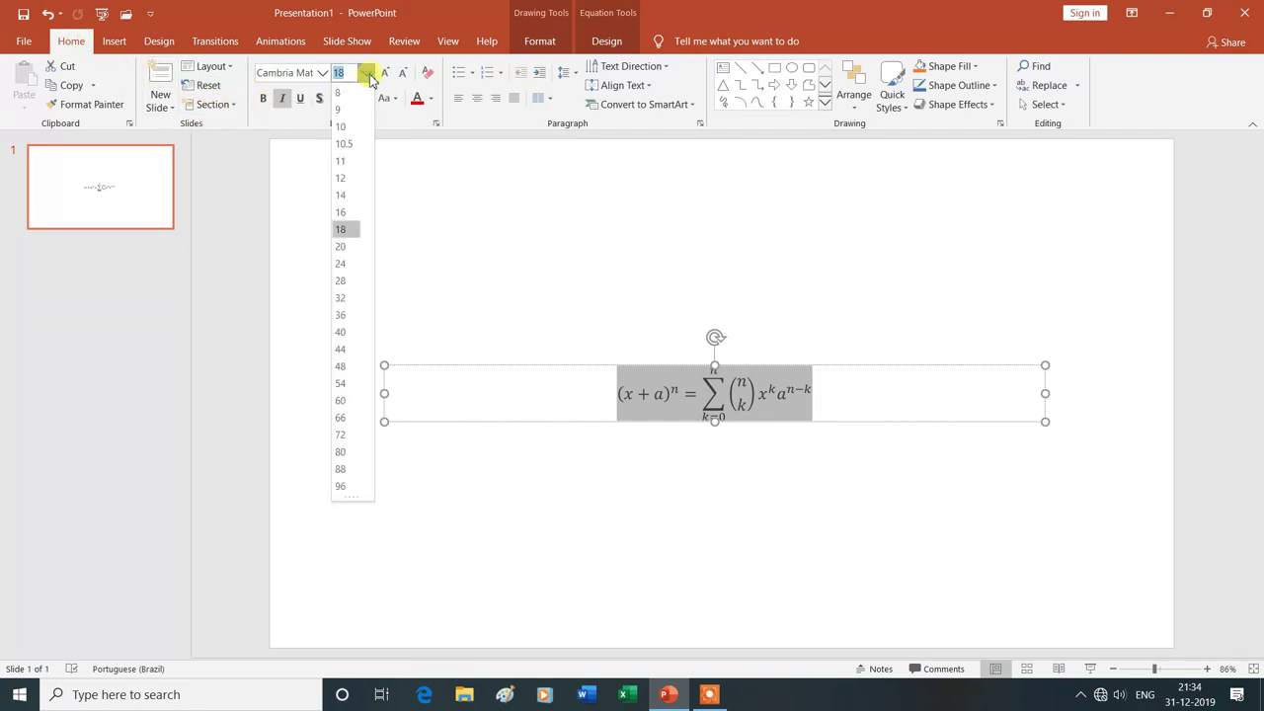
click(346, 315)
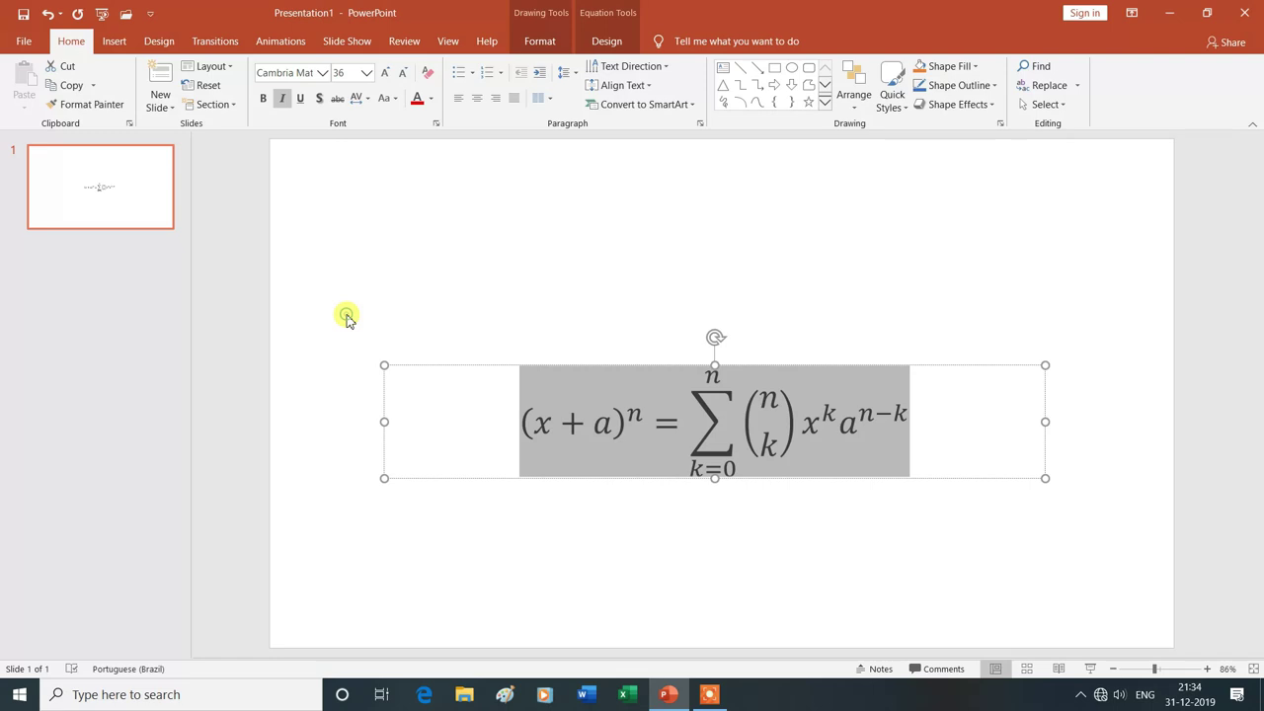
click(266, 100)
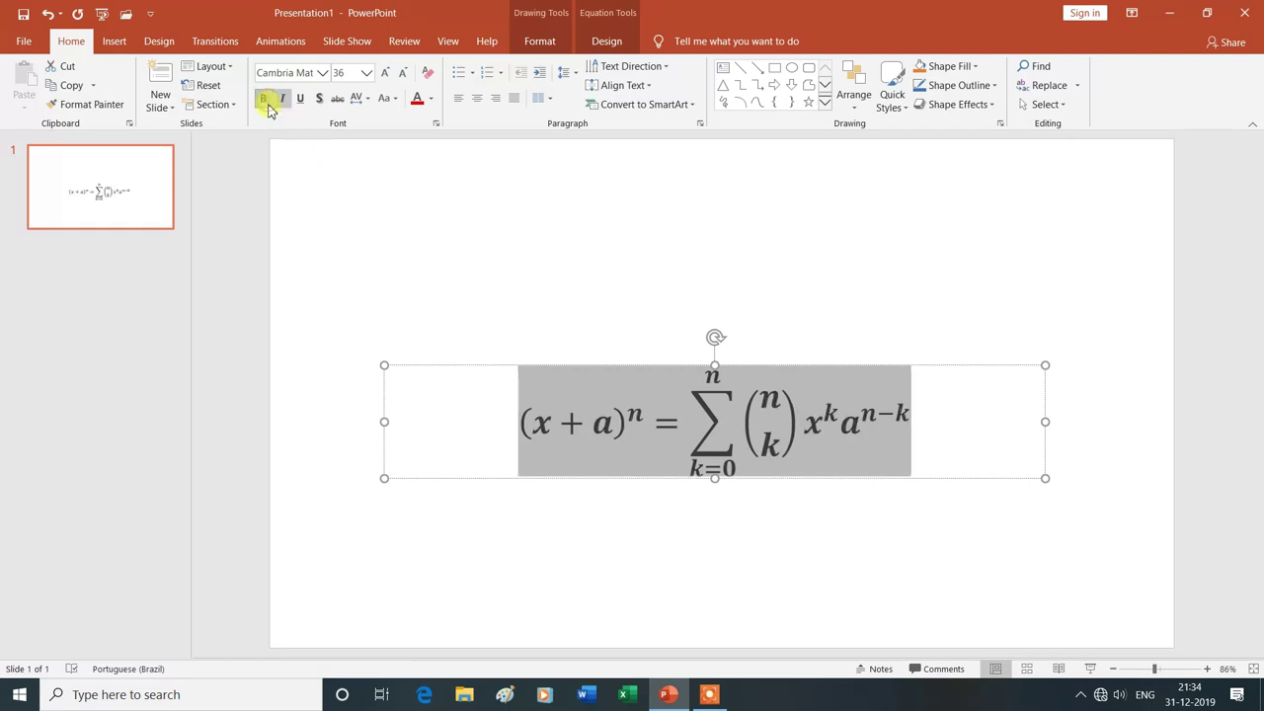
click(857, 285)
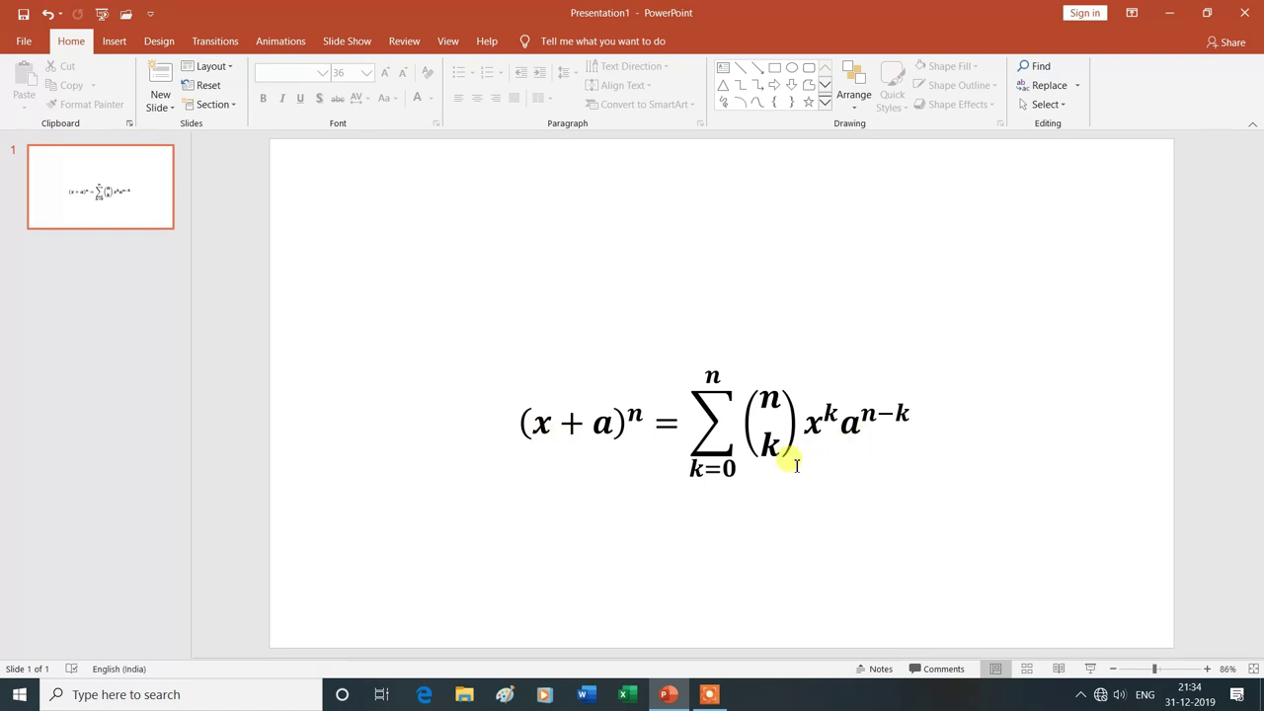
click(723, 413)
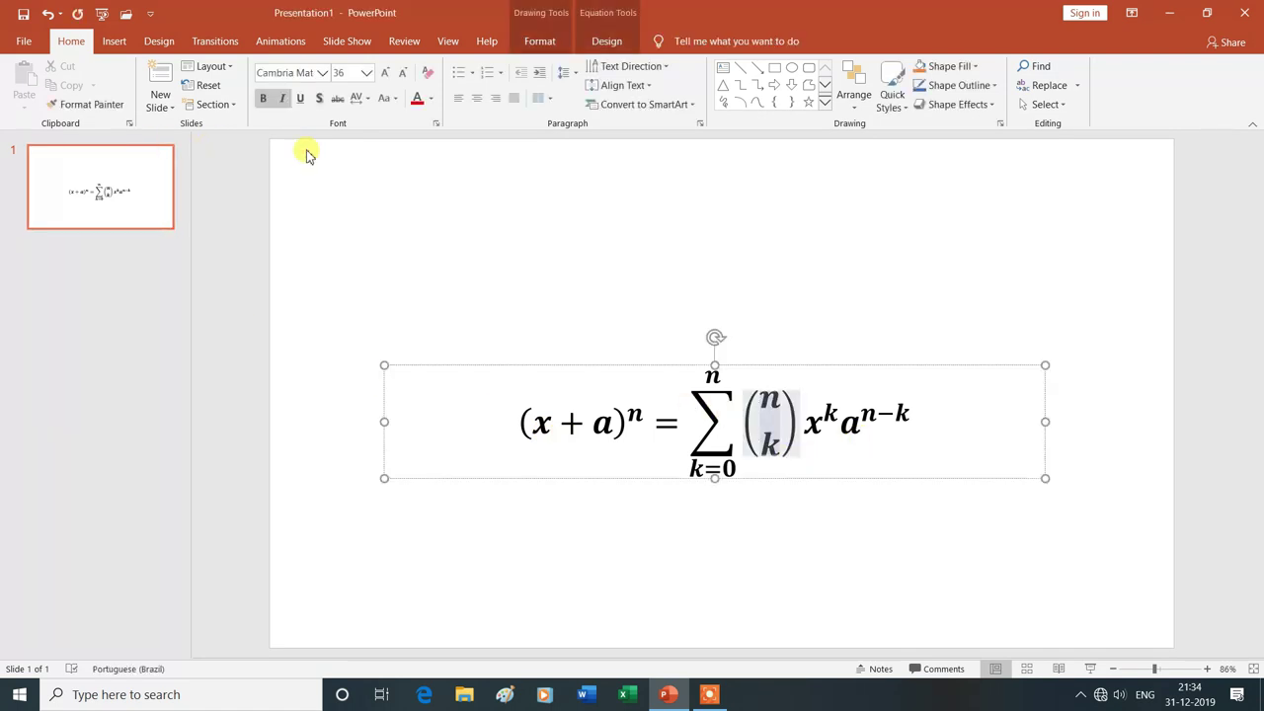
Put the caret inside (x + a) and open the Ink Equation handwriting pad.
click(614, 43)
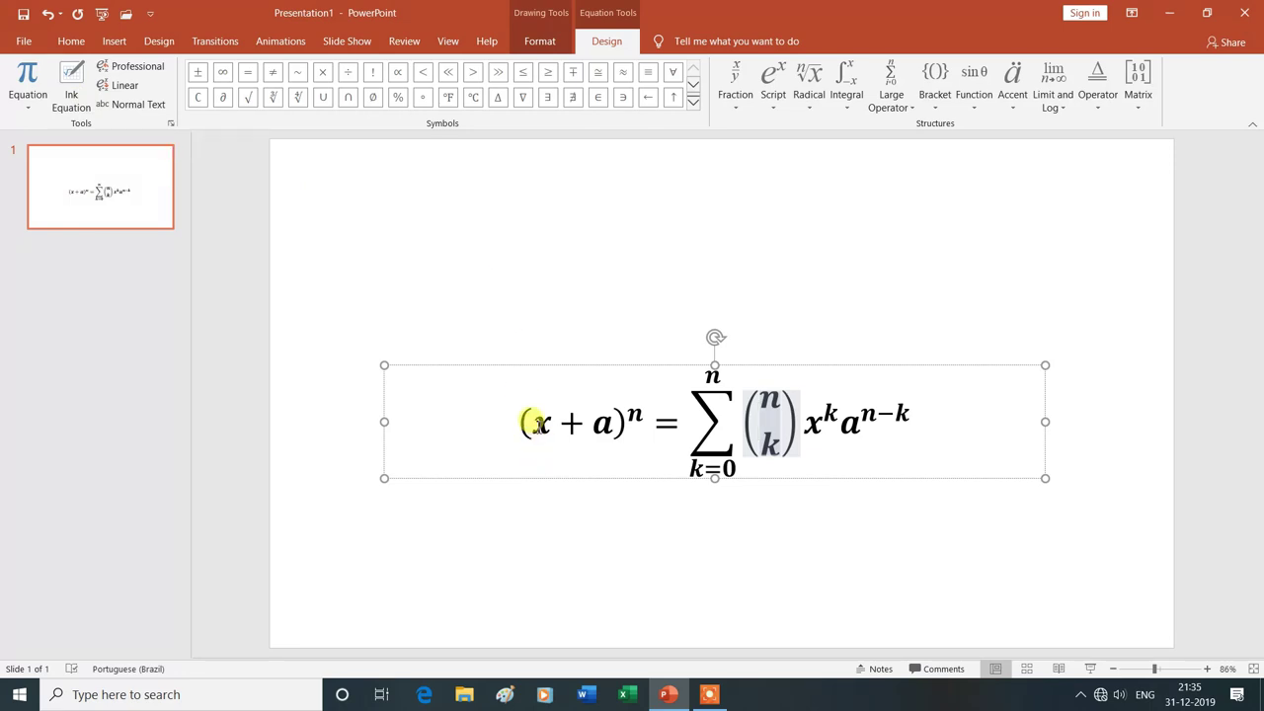
click(534, 422)
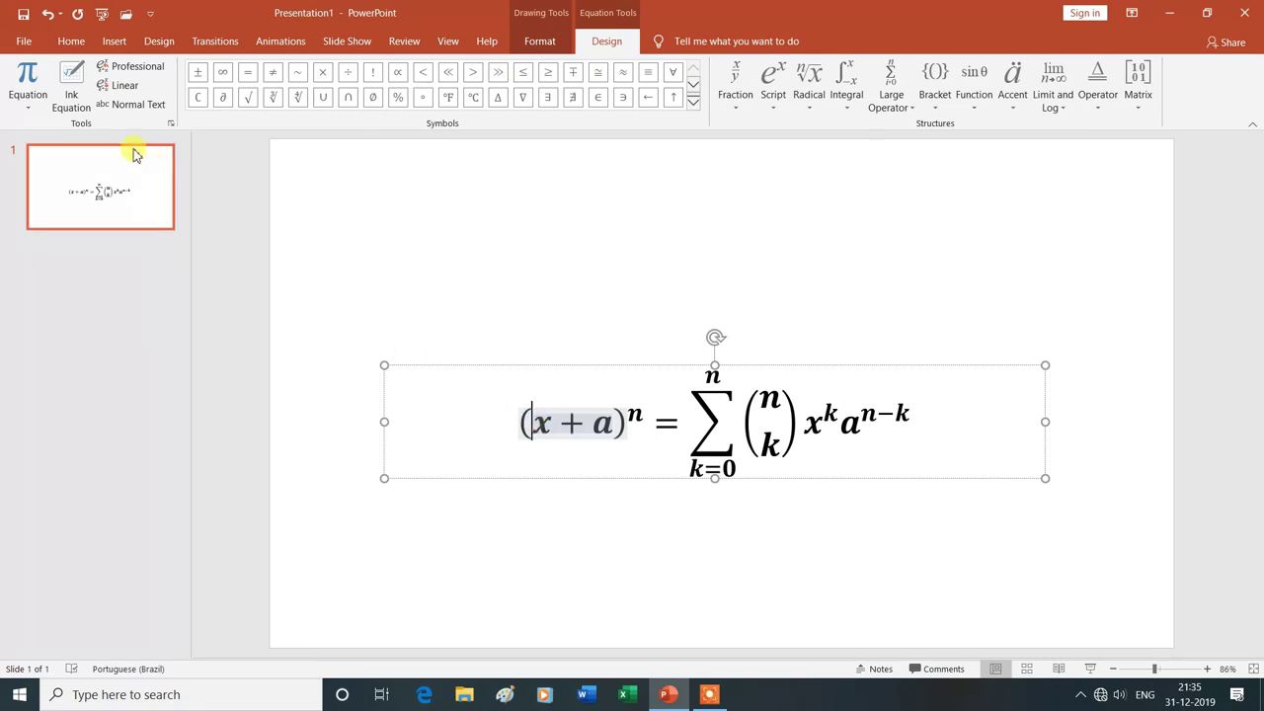
click(75, 89)
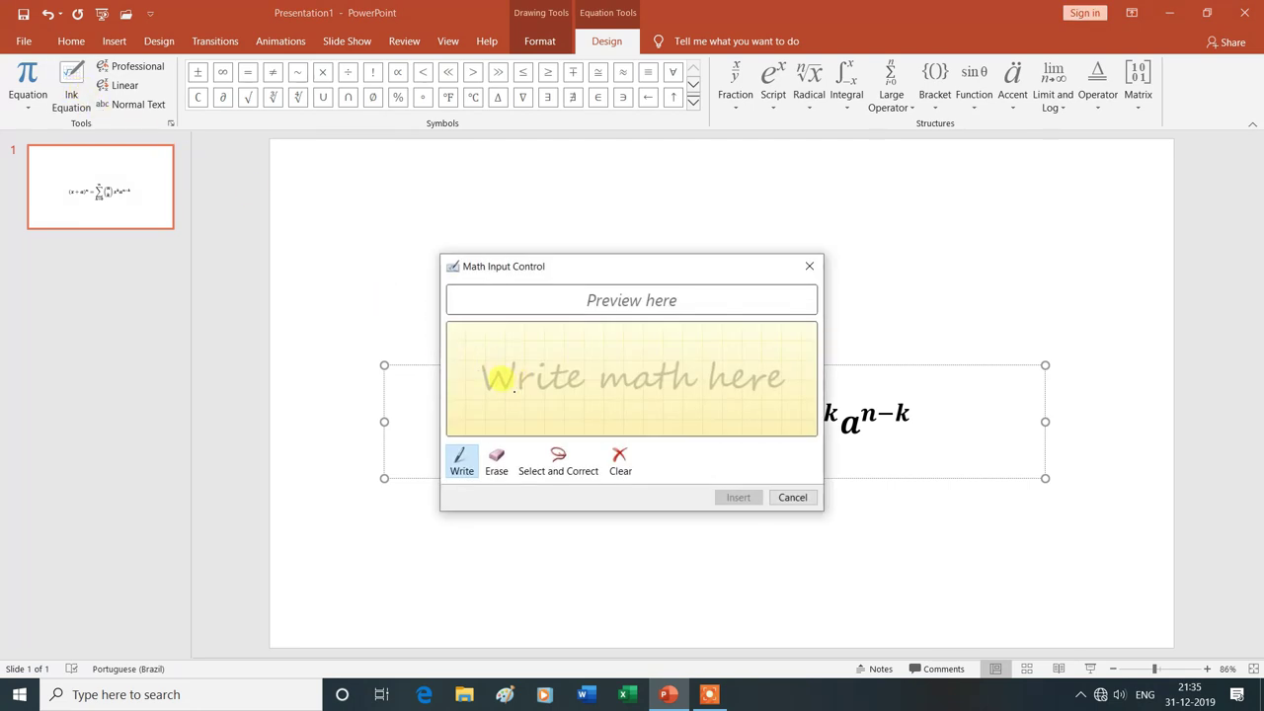
Handwrite a square root, insert it, and put x under the radical.
drag(513, 385, 694, 326)
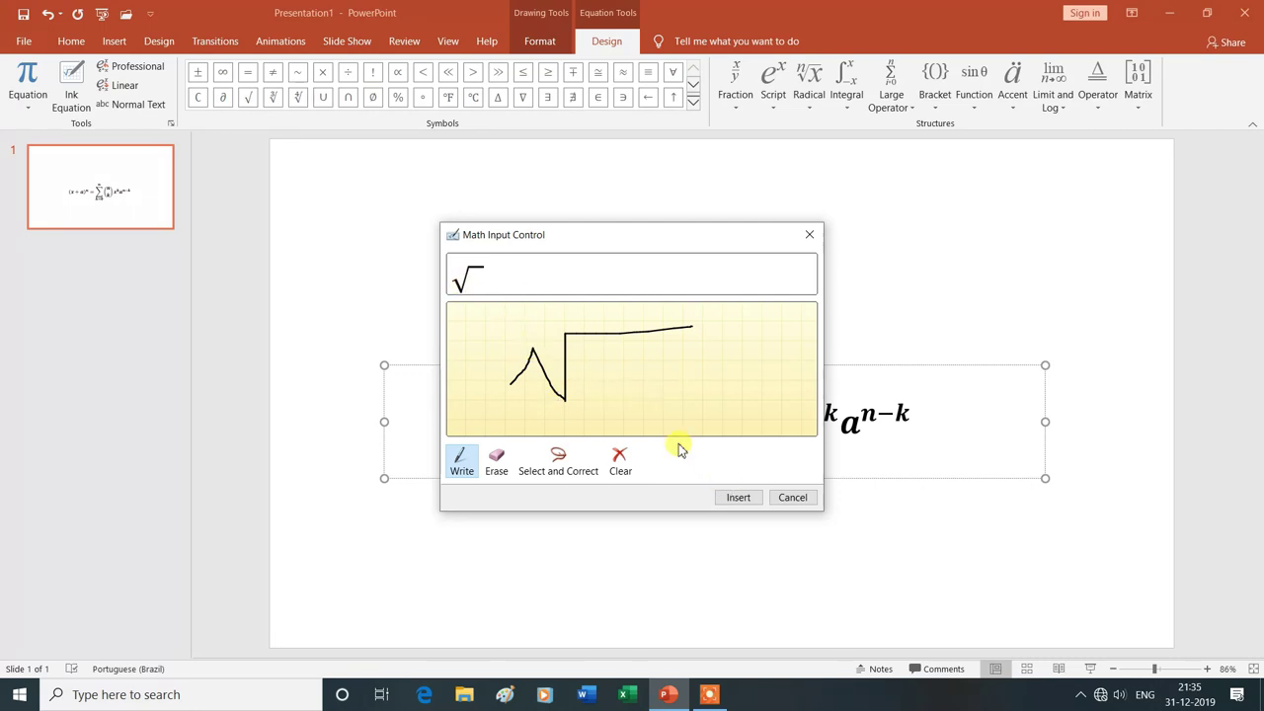
click(740, 500)
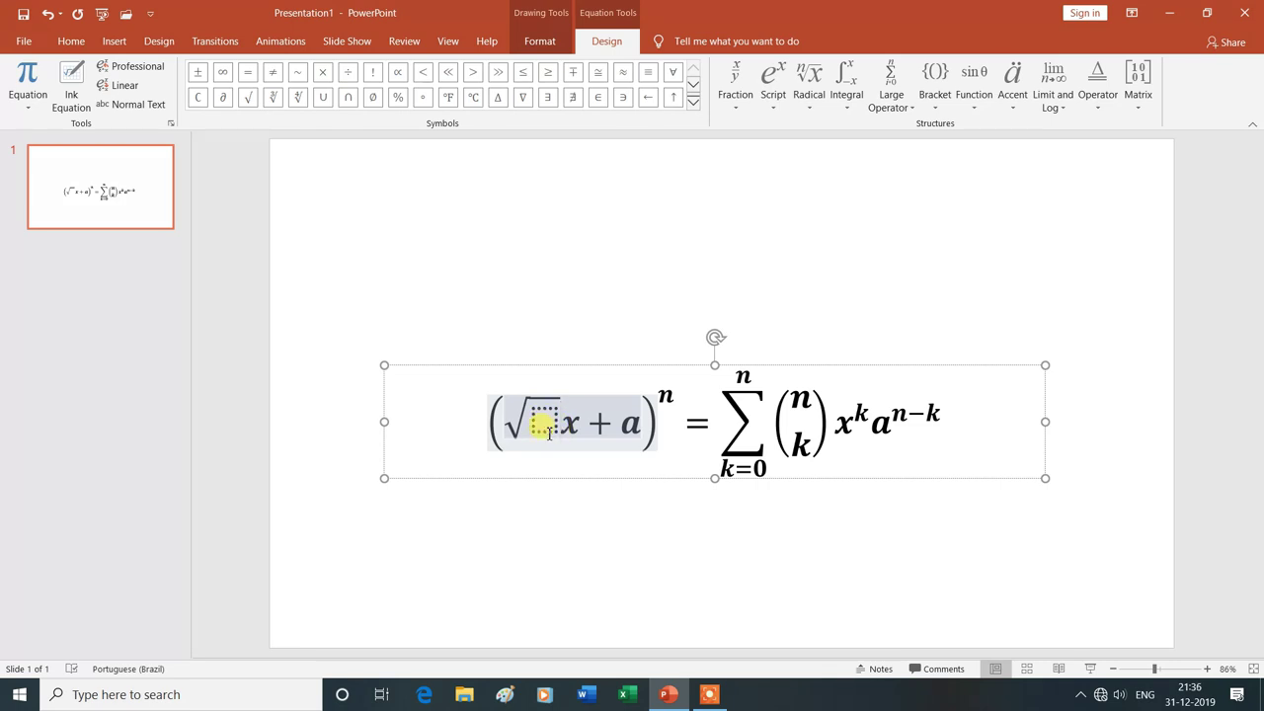
click(546, 427)
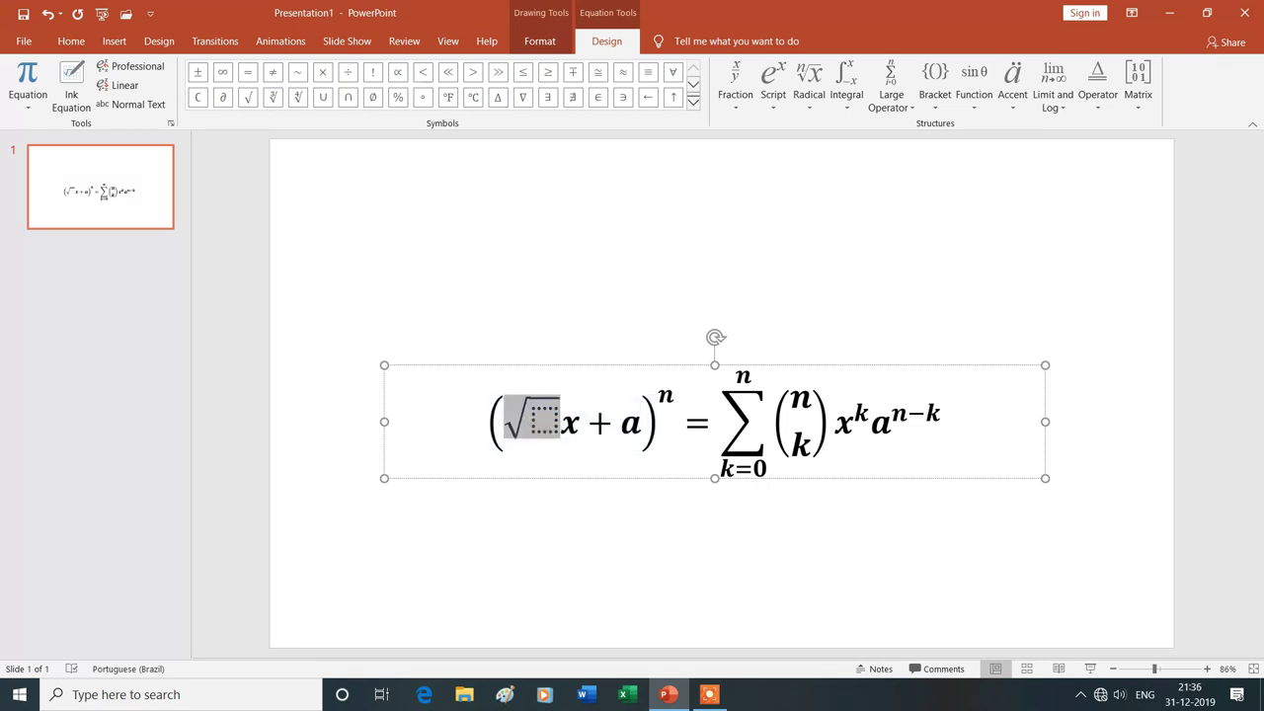
click(581, 432)
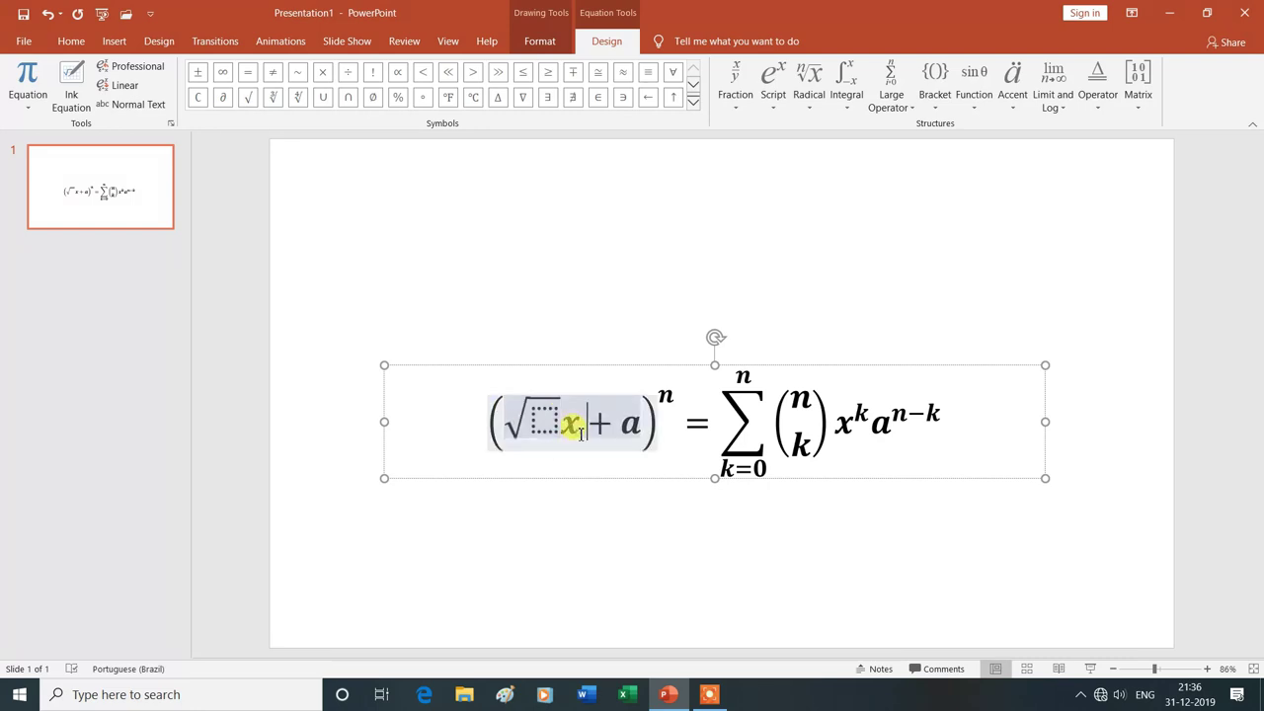
key(BackSpace)
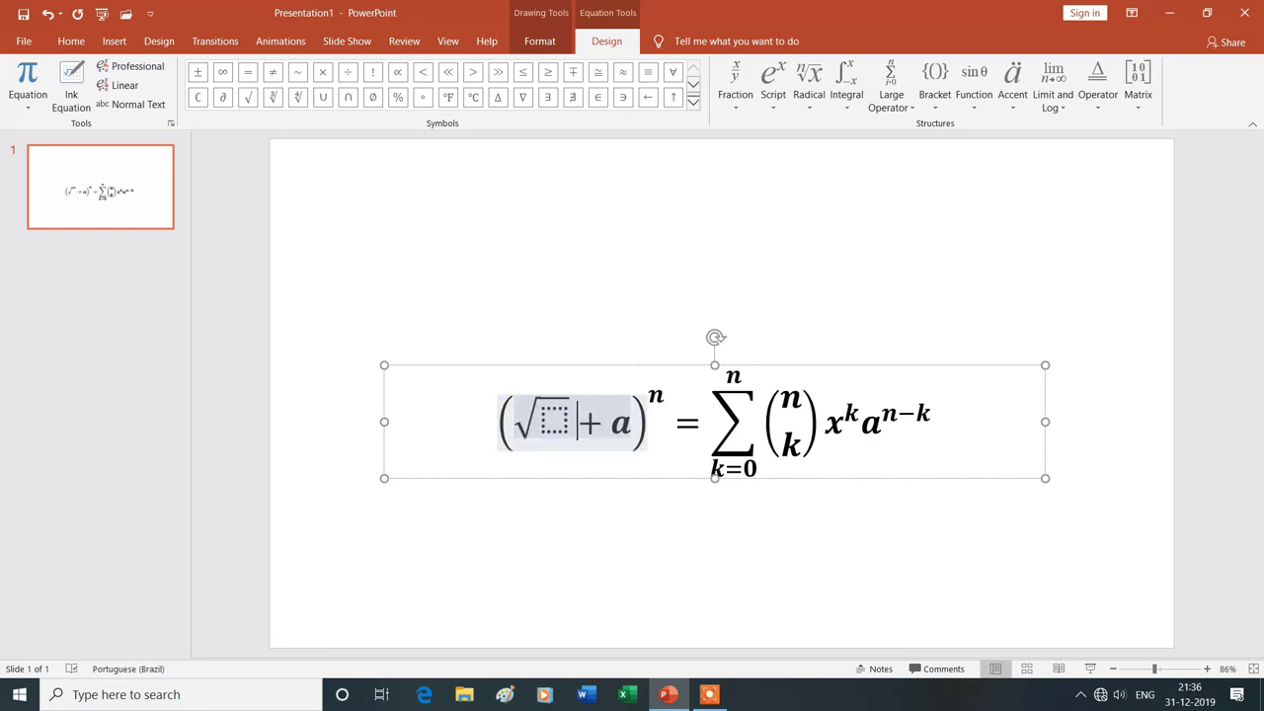
click(546, 422)
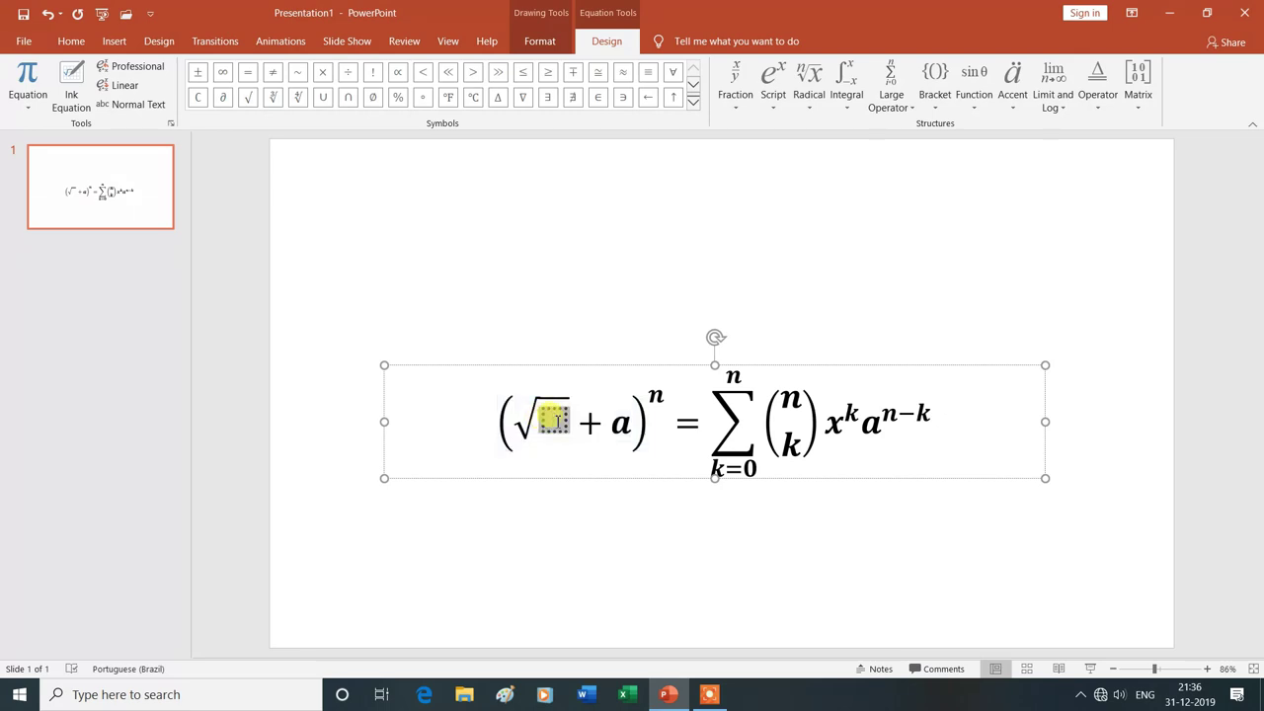
text(x)
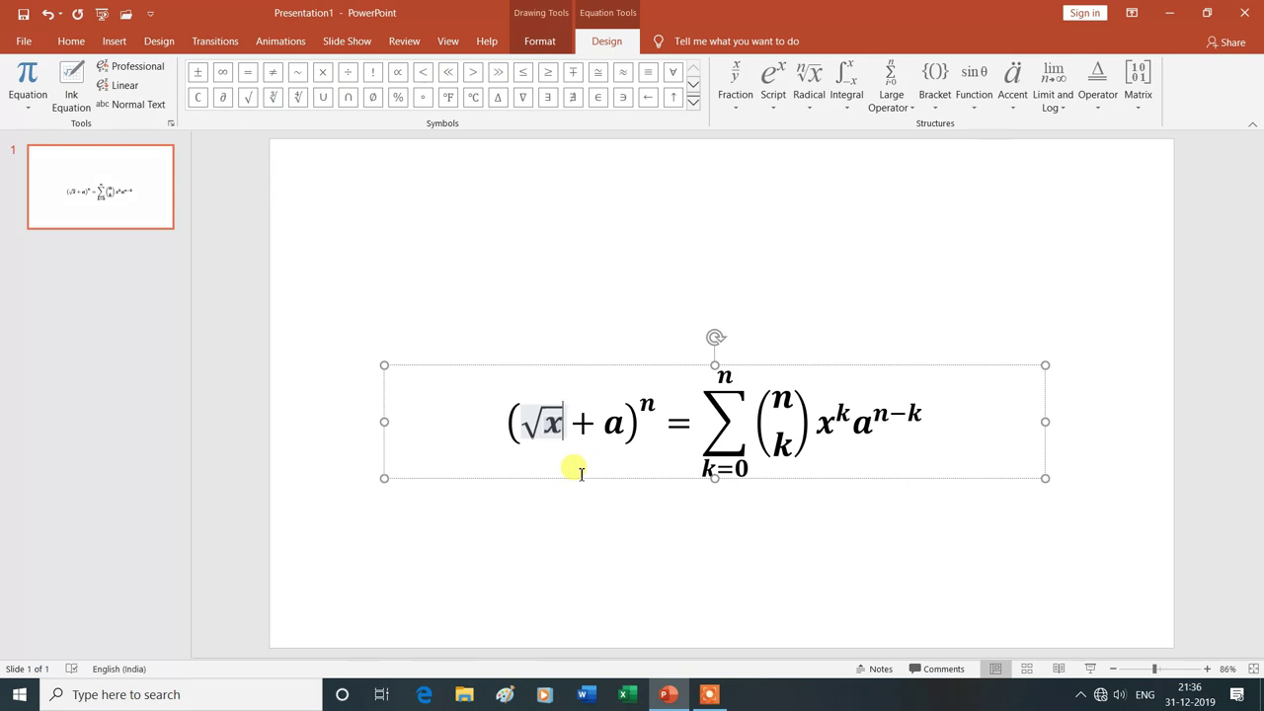
Undo the x and the square root so the equation reads (x + a)^n again.
key(ctrl+z)
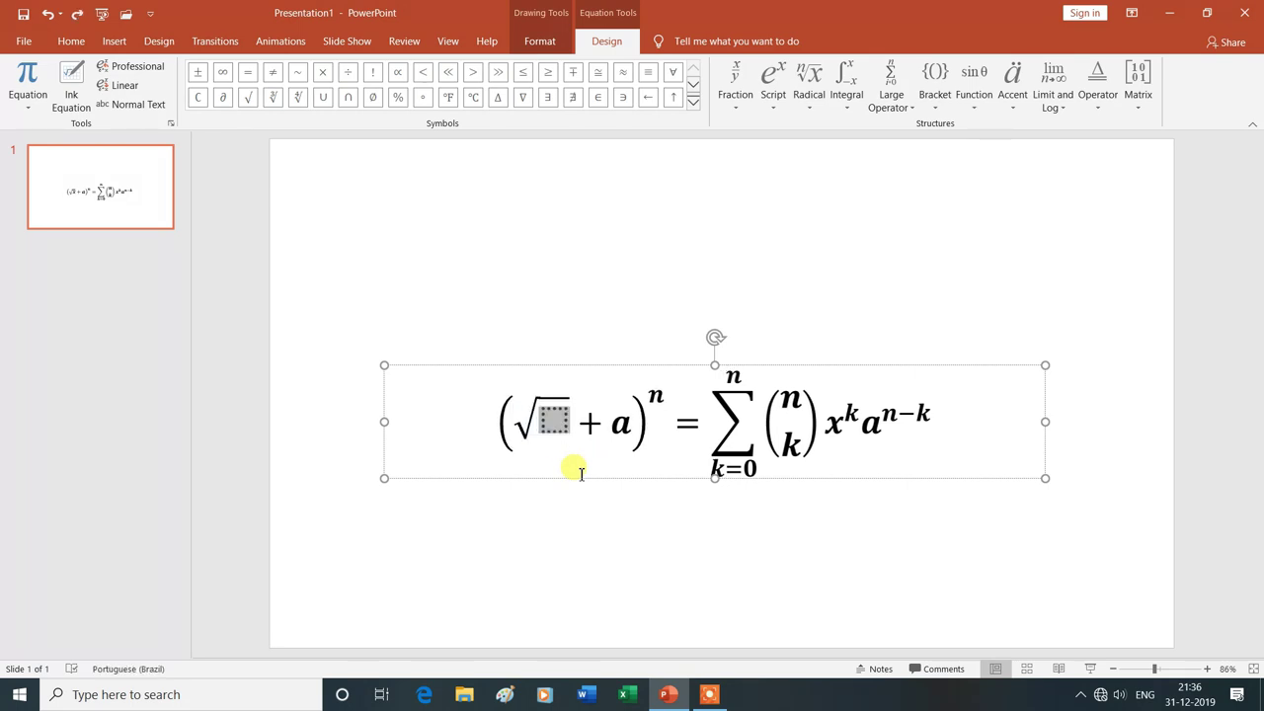
click(580, 474)
key(ctrl+z)
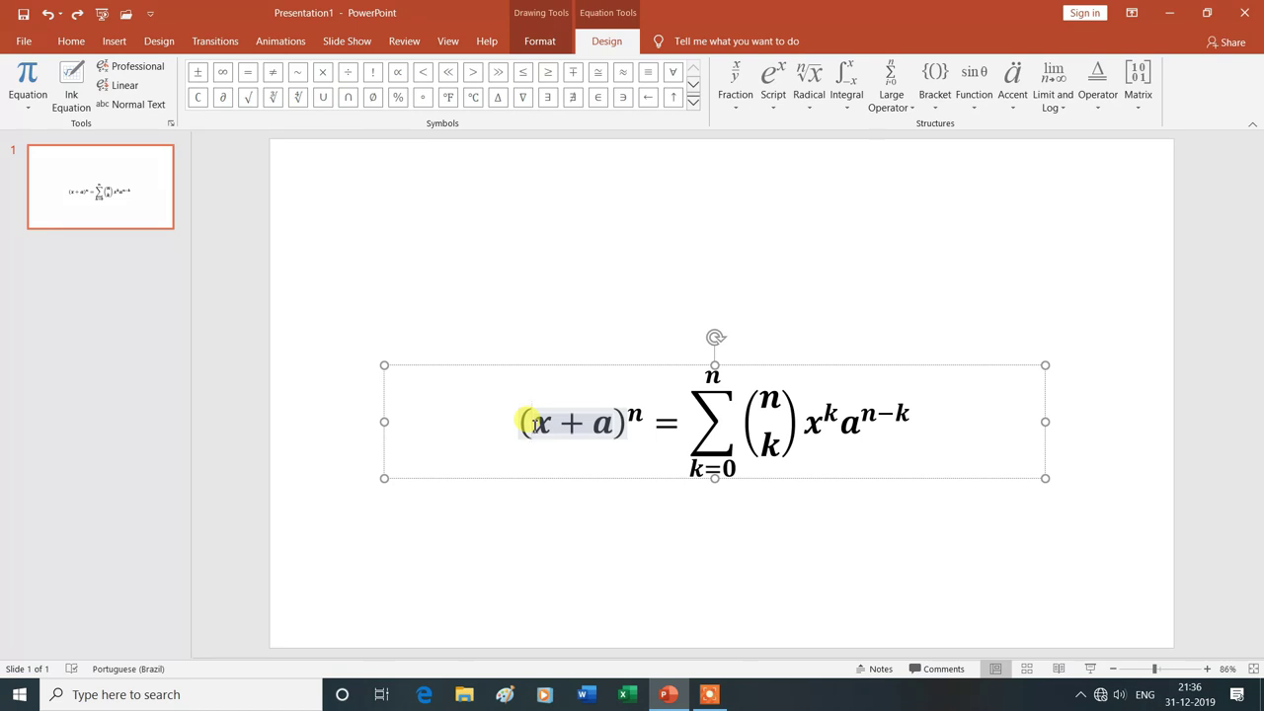
Handwrite and insert a plus sign in Ink Equation, then delete it.
click(77, 84)
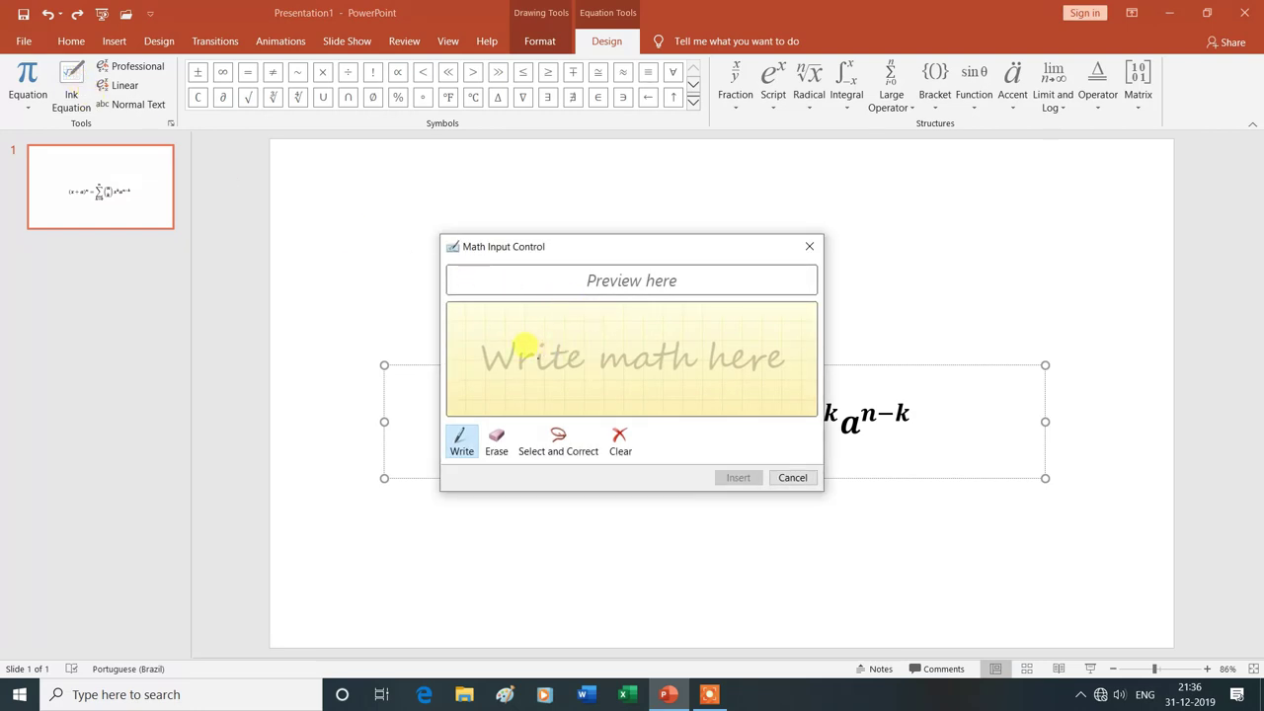
mouse_move(560, 352)
mouse_down()
mouse_move(650, 355)
mouse_move(611, 362)
mouse_move(611, 386)
mouse_up()
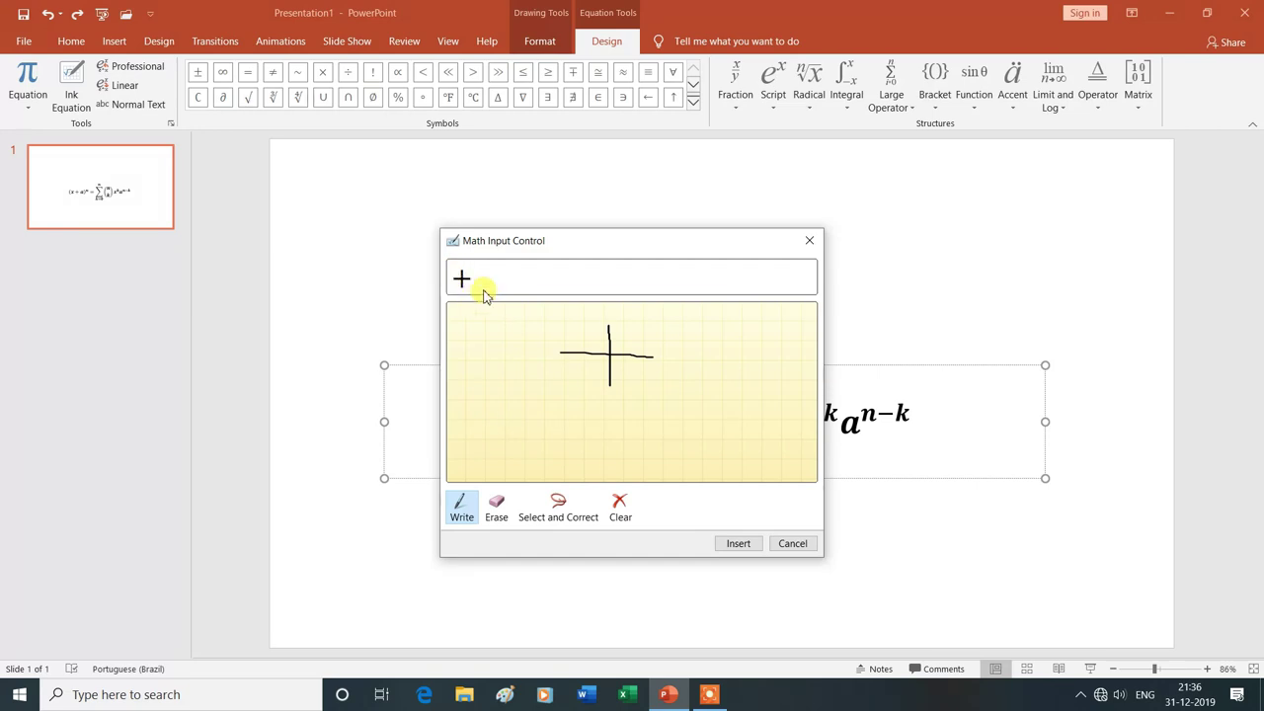
click(750, 550)
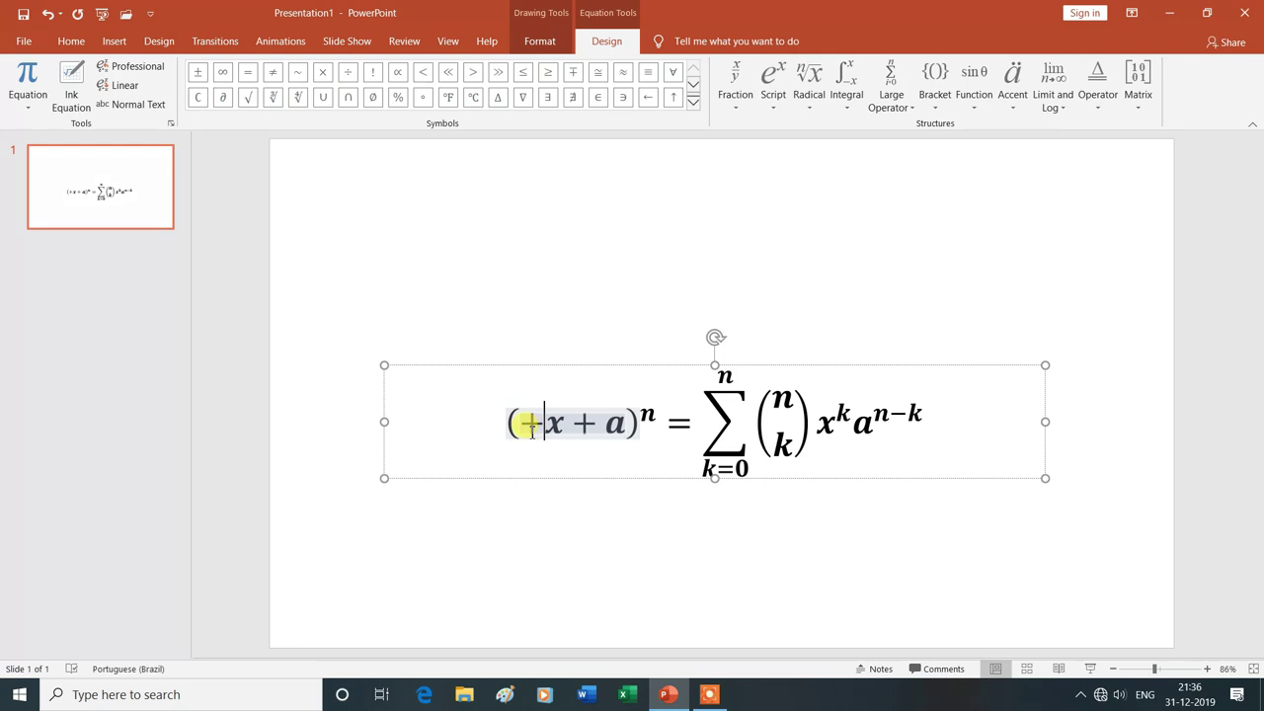
key(BackSpace)
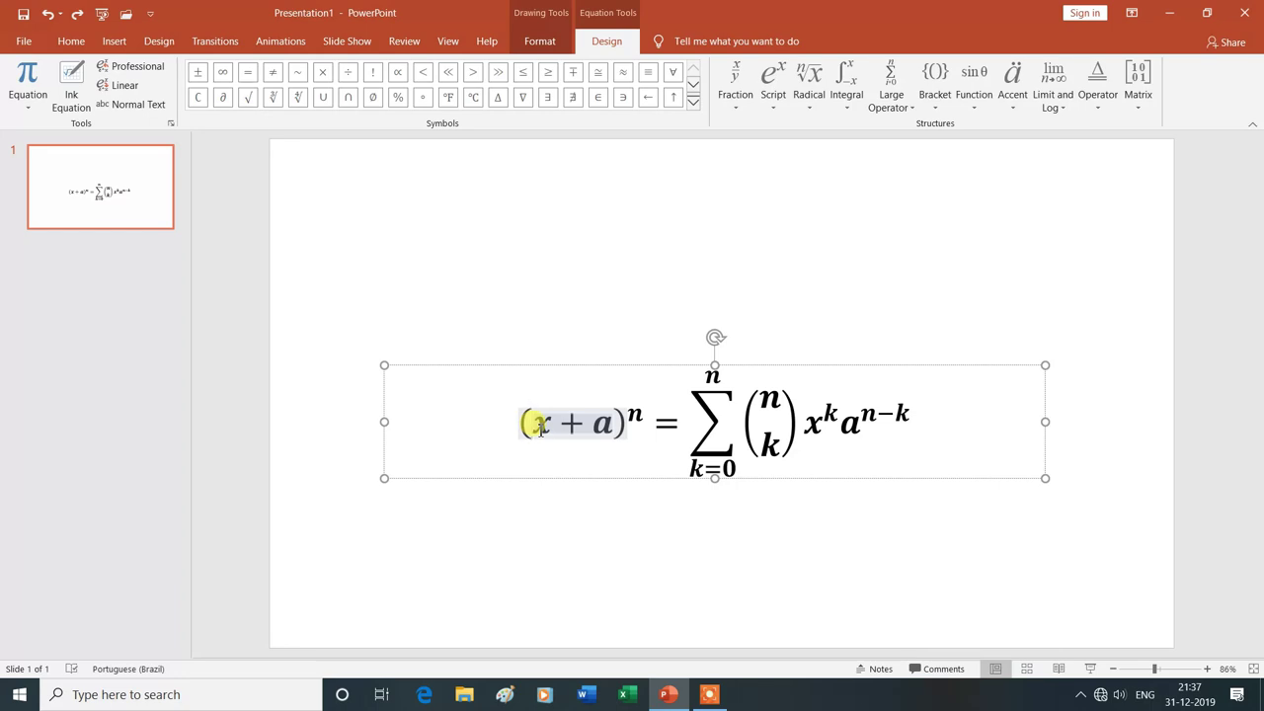
Handwrite a ÷ sign, a dash with two dots, and insert it before x.
click(70, 79)
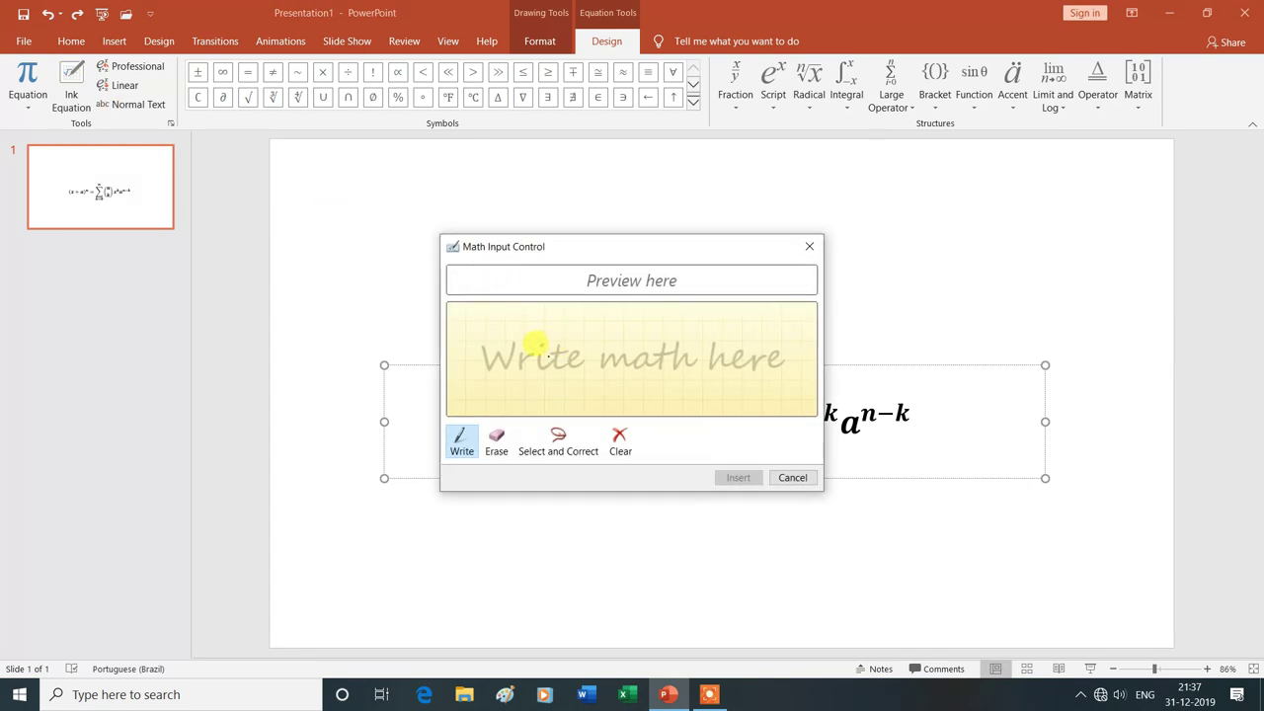
drag(524, 351, 650, 349)
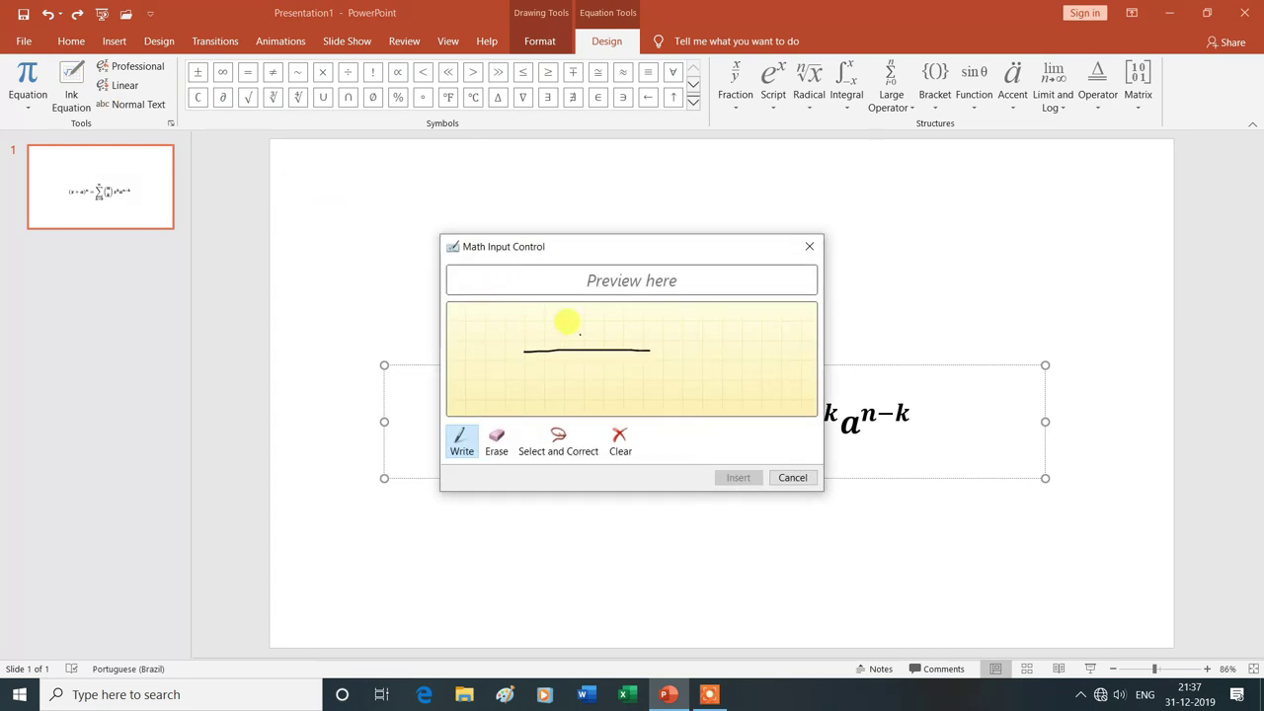
click(576, 328)
click(573, 367)
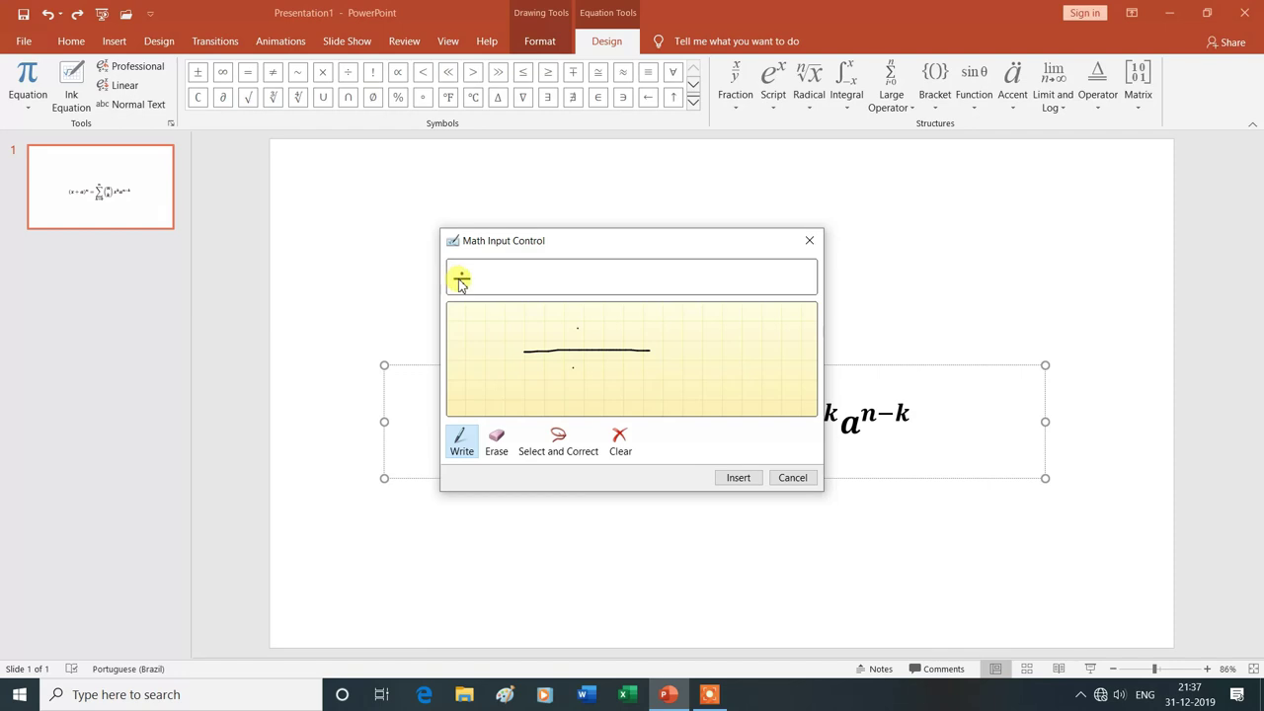
click(736, 479)
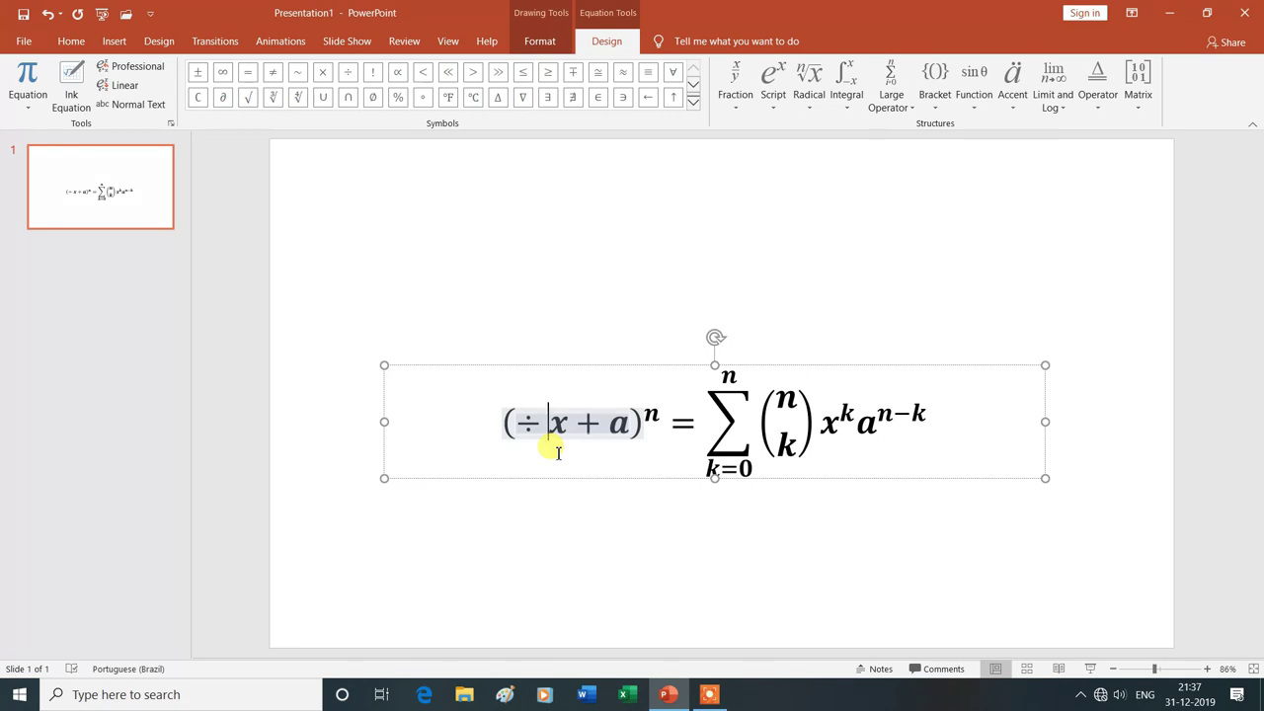
key(alt)
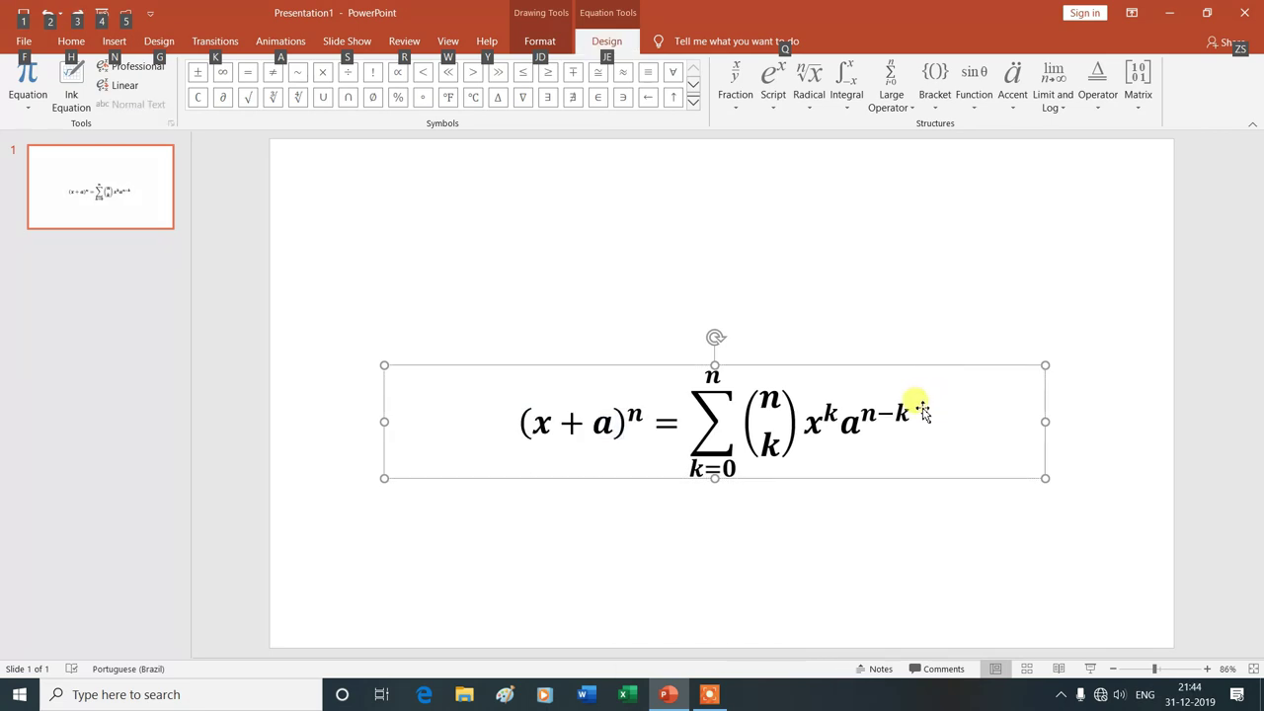
Select the equation and try the Professional, Linear and Normal Text layouts.
drag(921, 410, 583, 429)
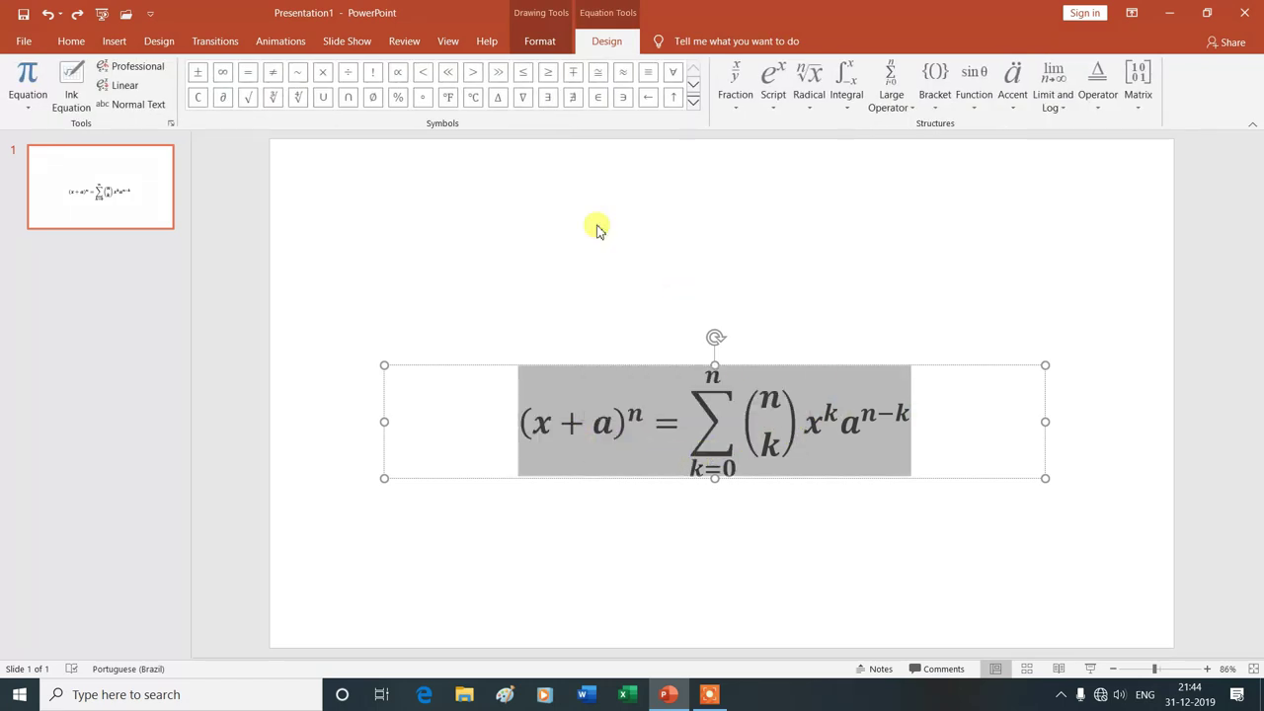
click(119, 72)
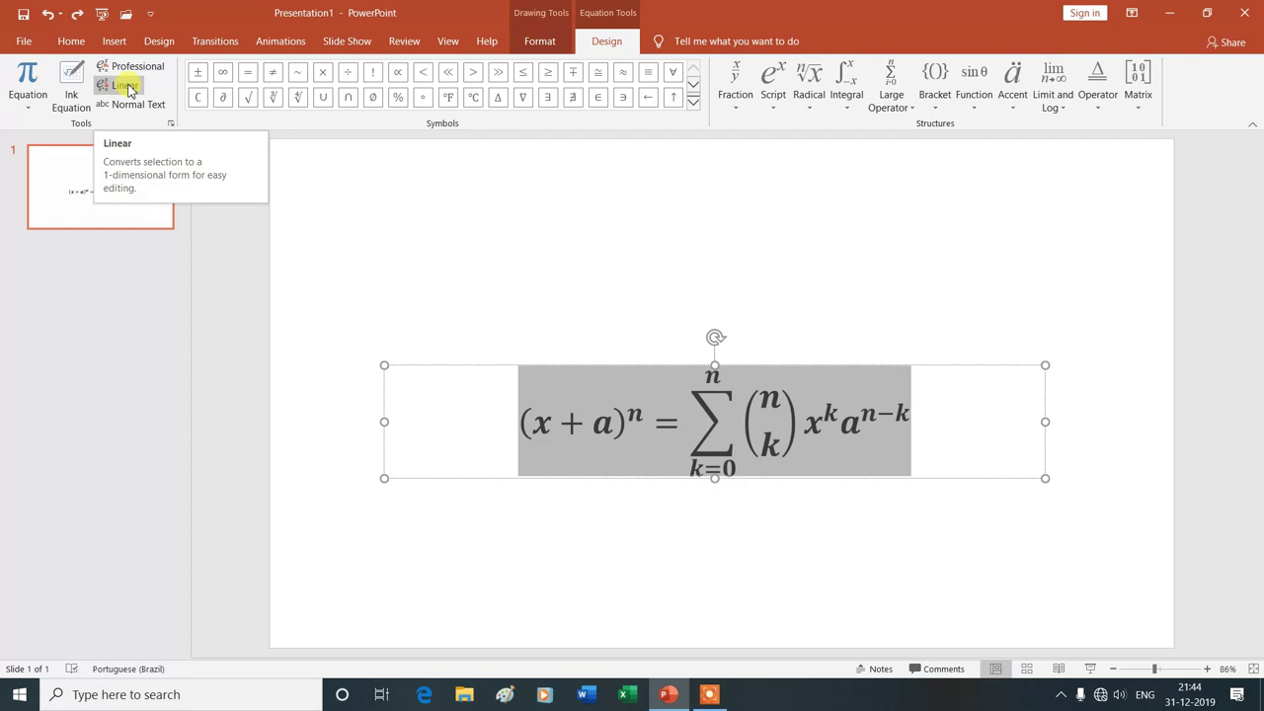
click(126, 86)
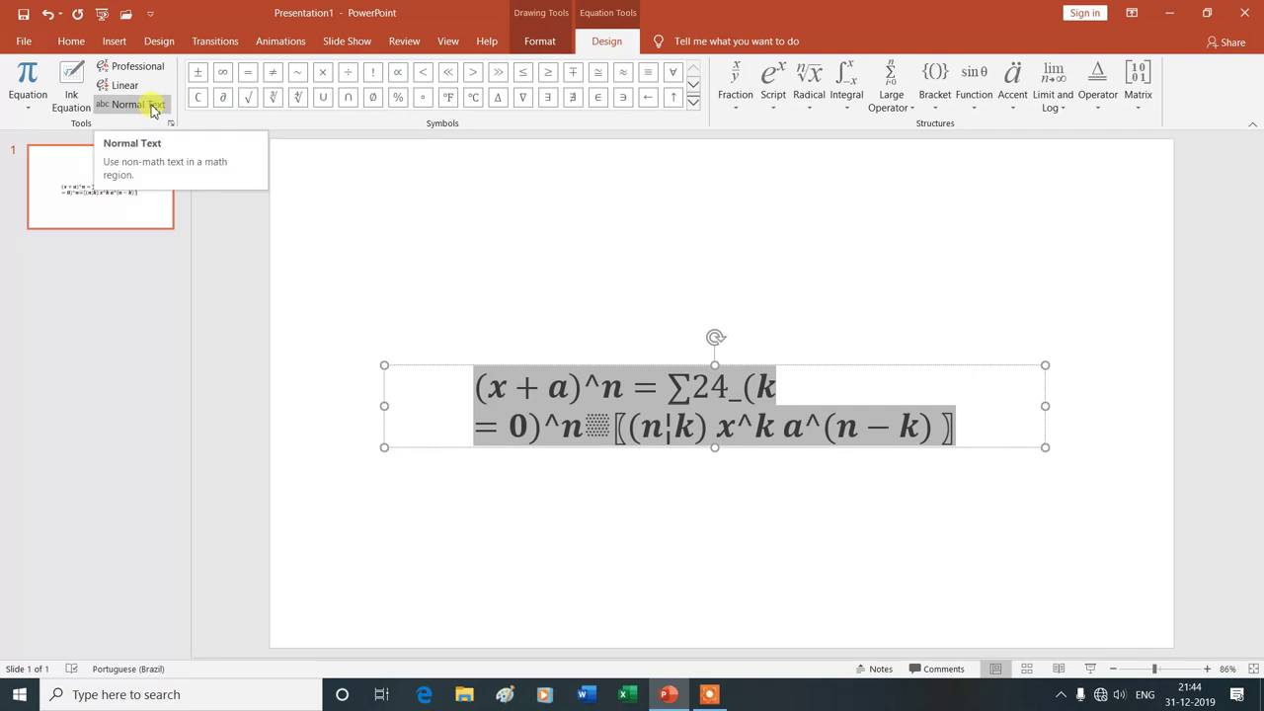
click(153, 107)
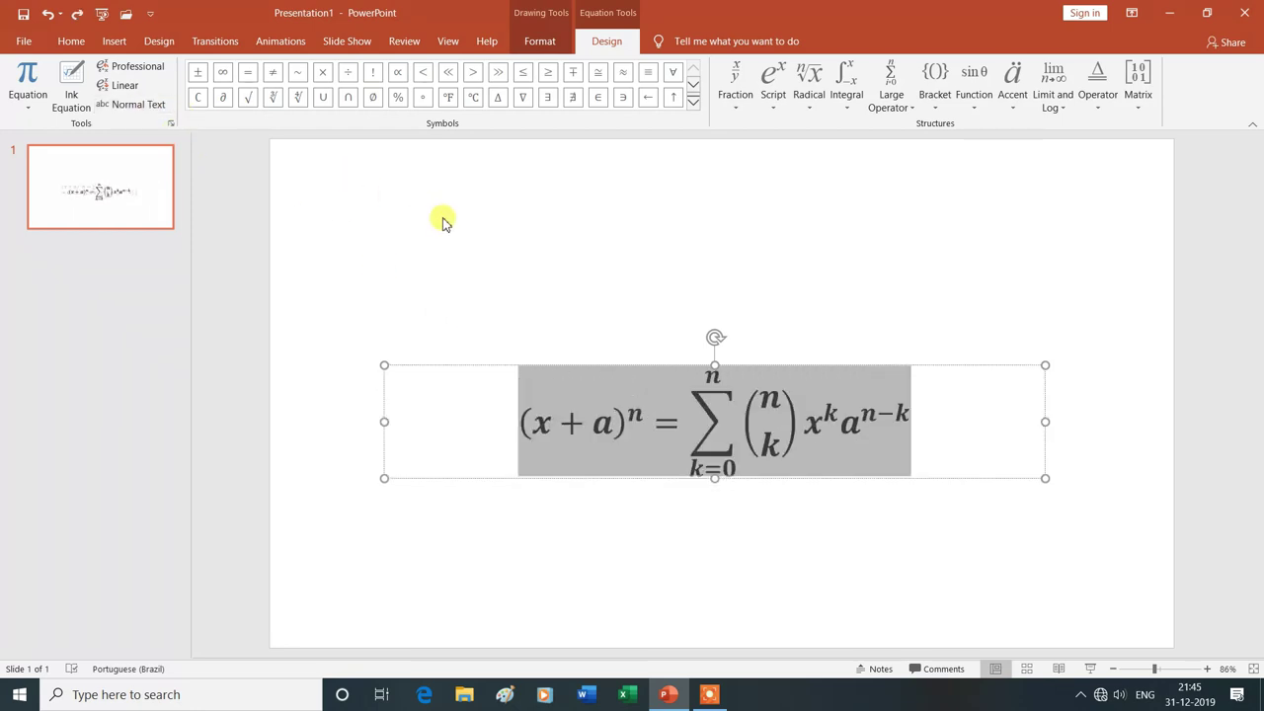
key(Escape)
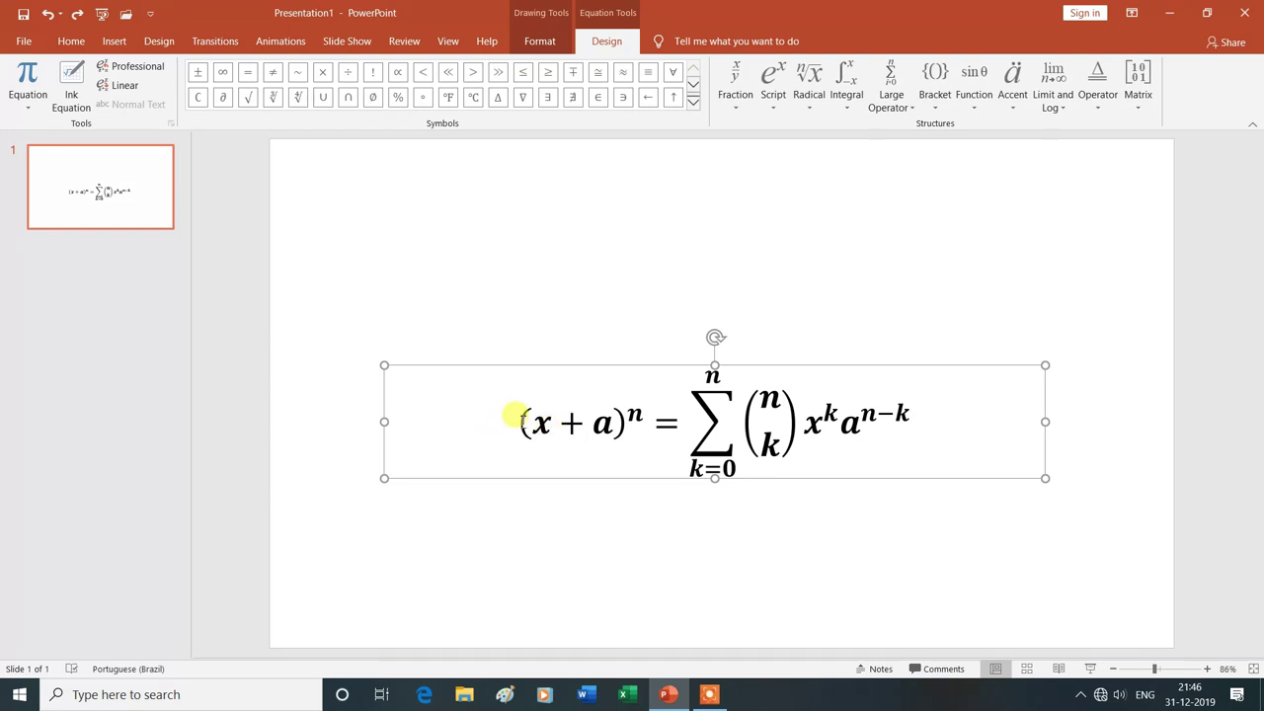
double_click(515, 416)
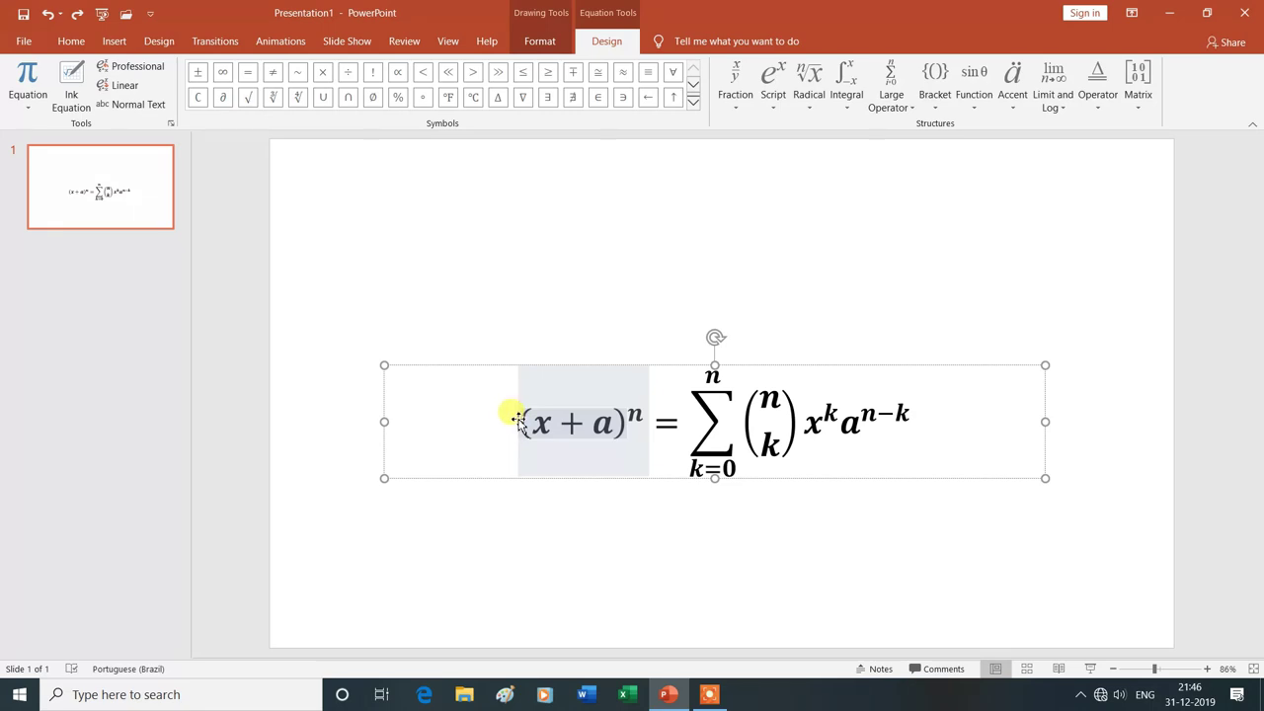
click(515, 416)
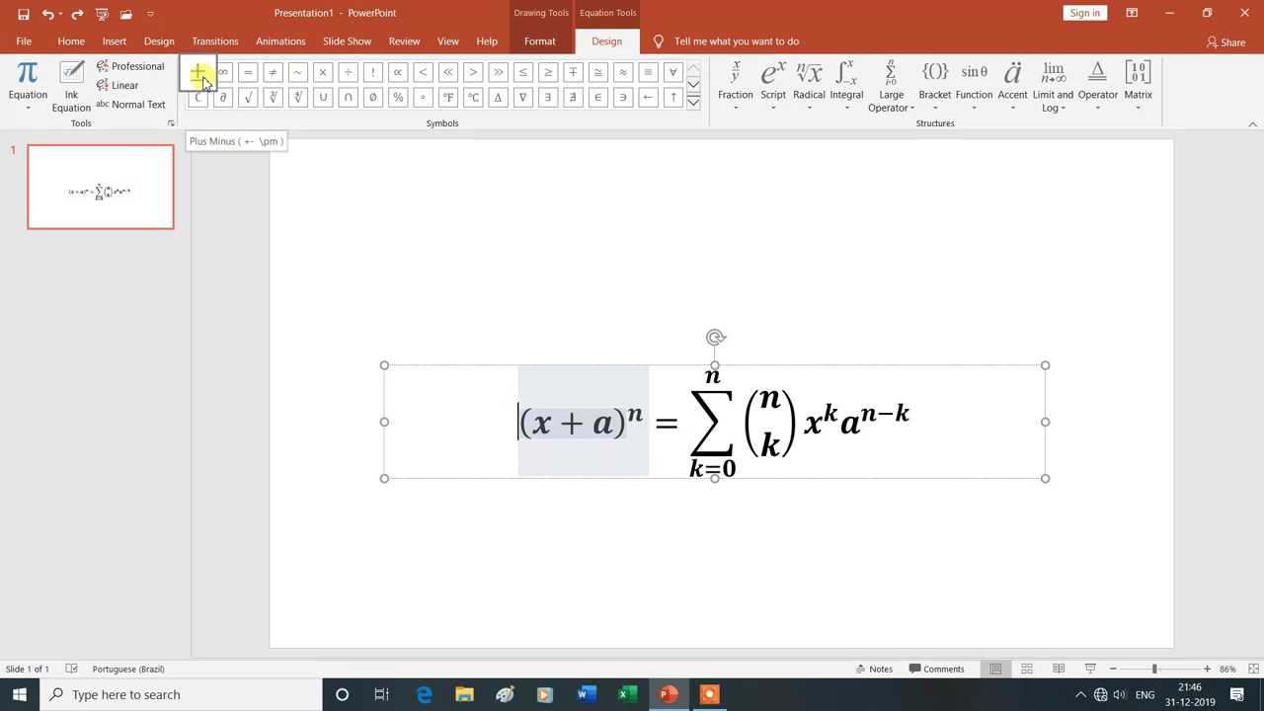
click(199, 75)
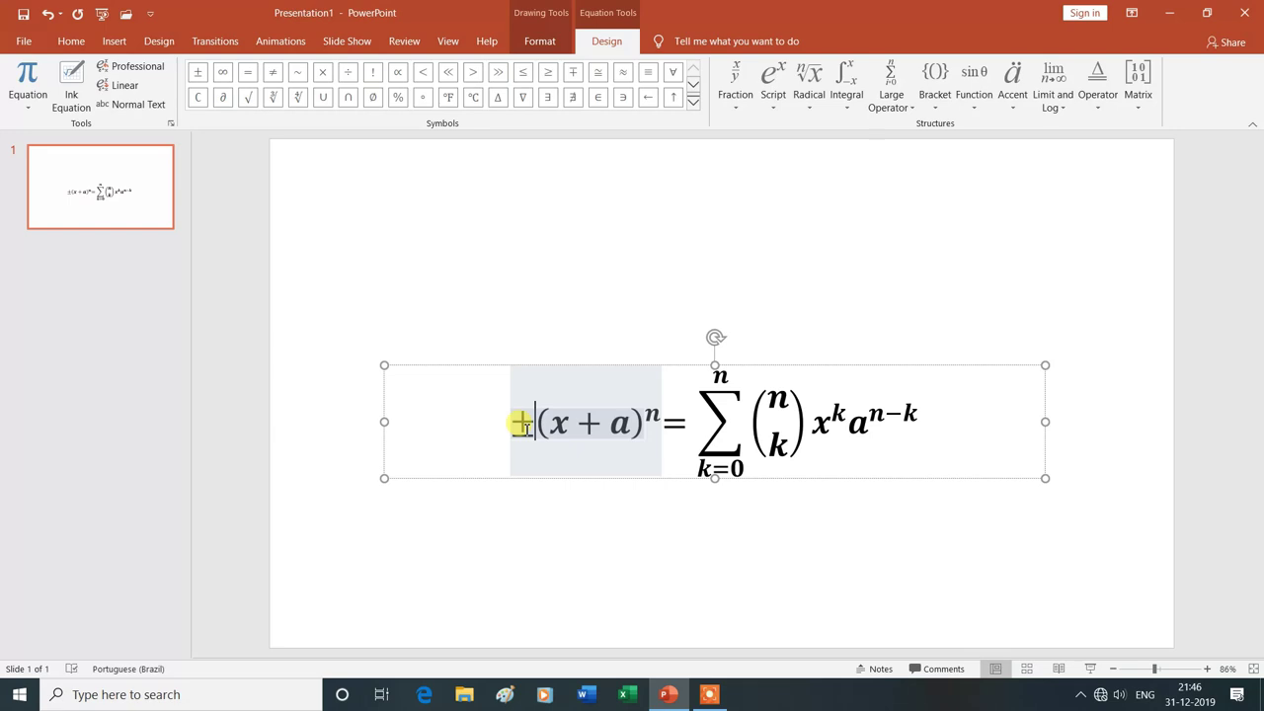
key(Escape)
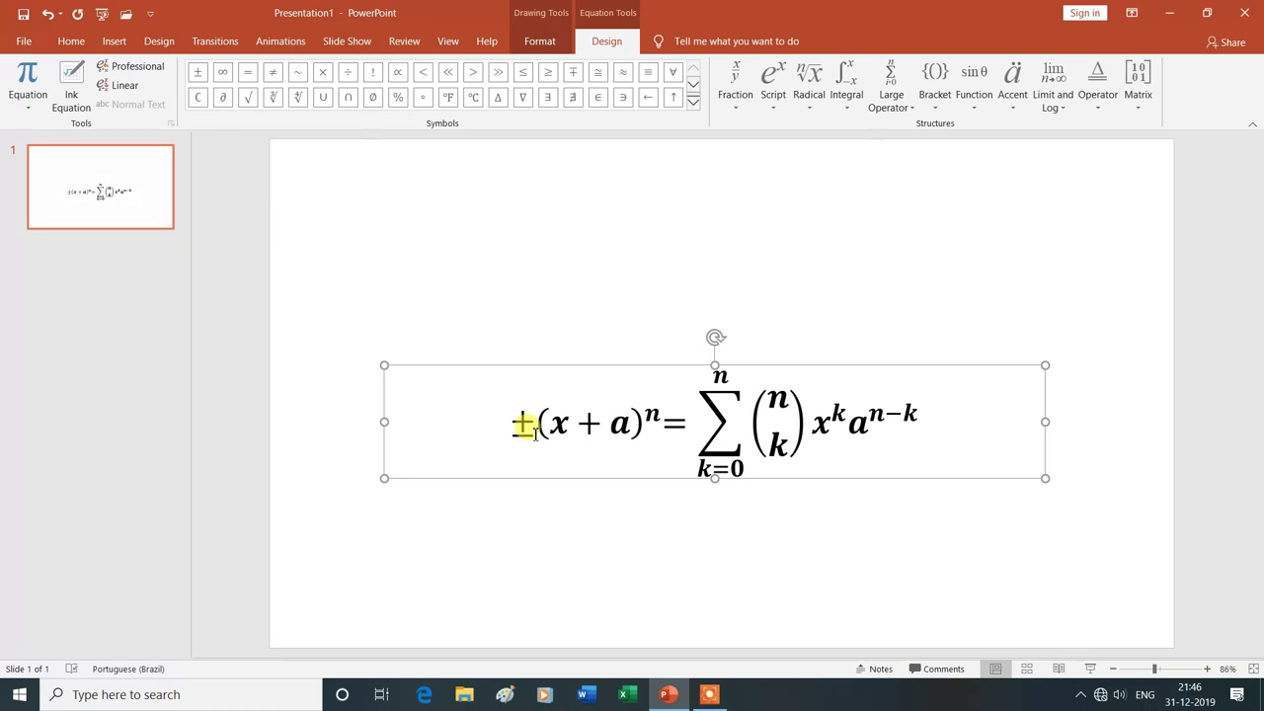
click(534, 433)
key(BackSpace)
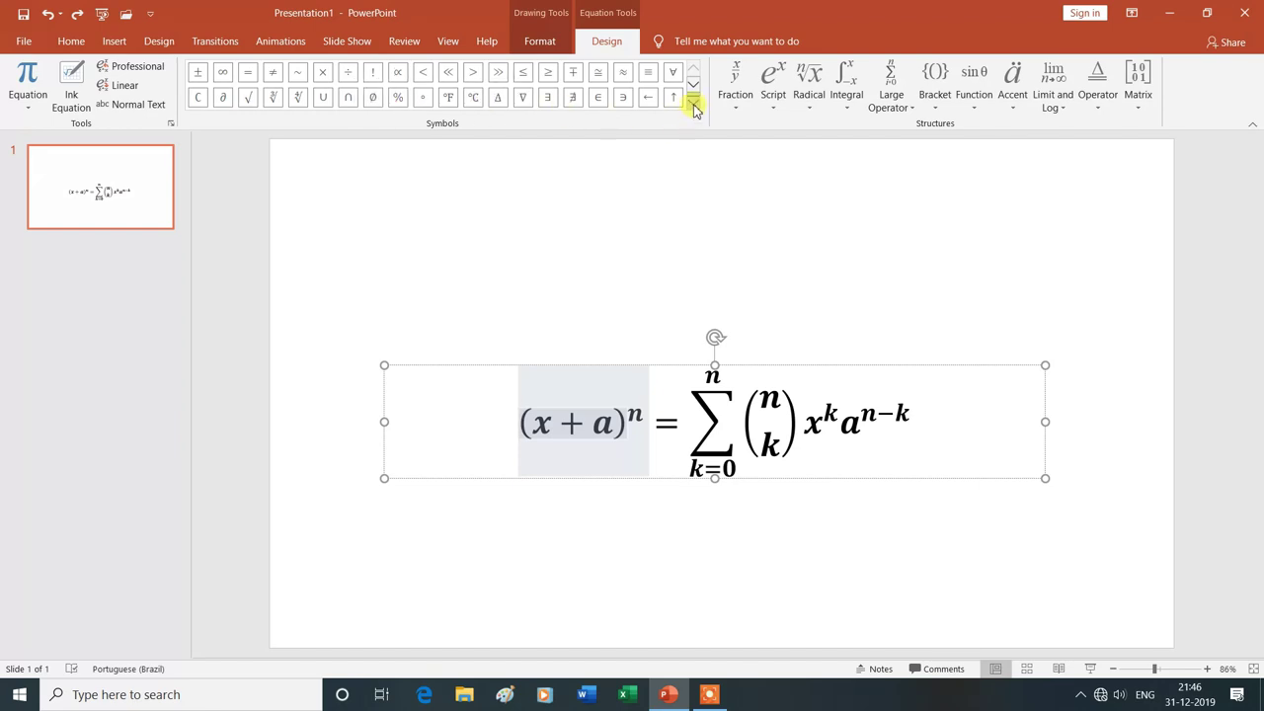
Insert a °F symbol from the Symbols gallery, delete it, then expand the Basic Math panel.
click(694, 109)
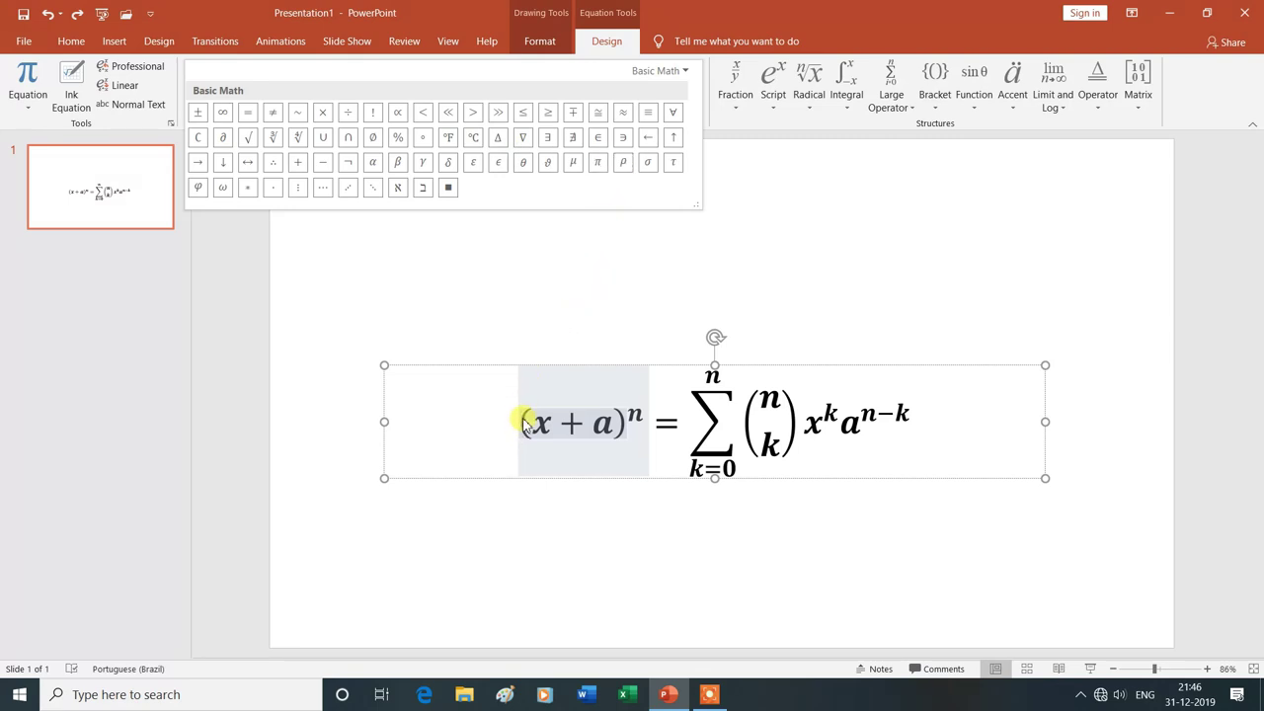
click(448, 141)
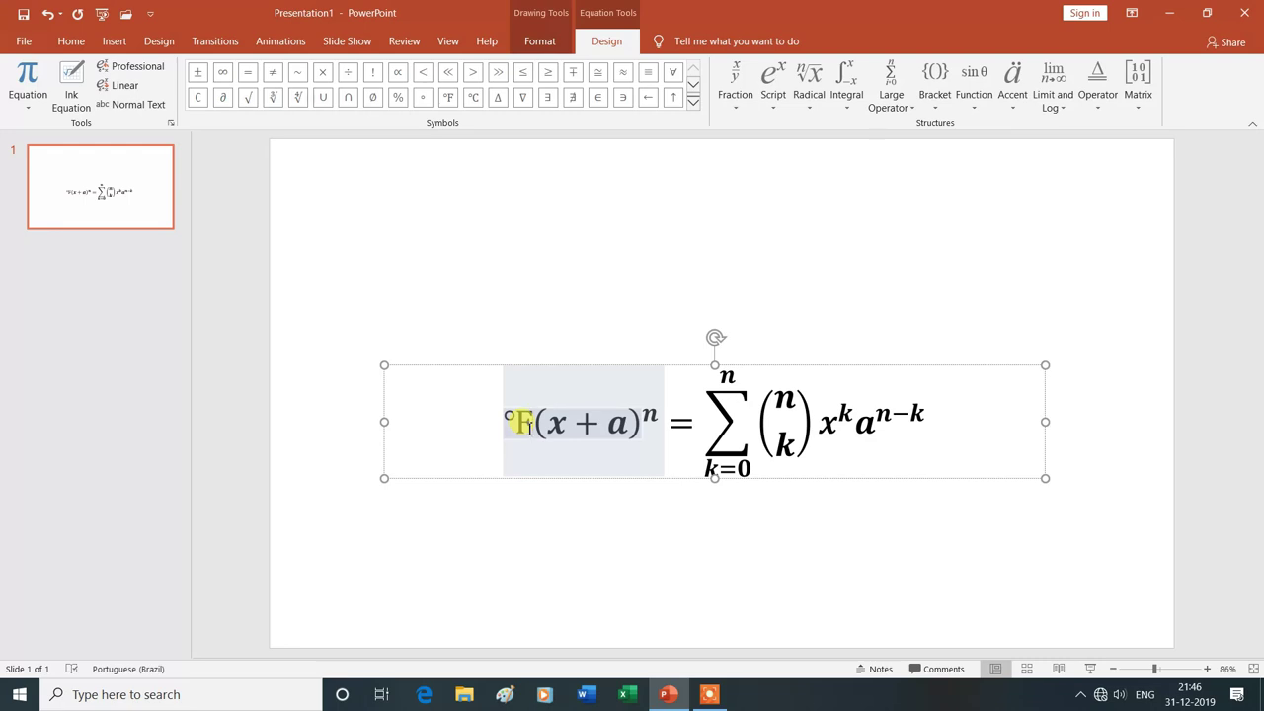
key(BackSpace)
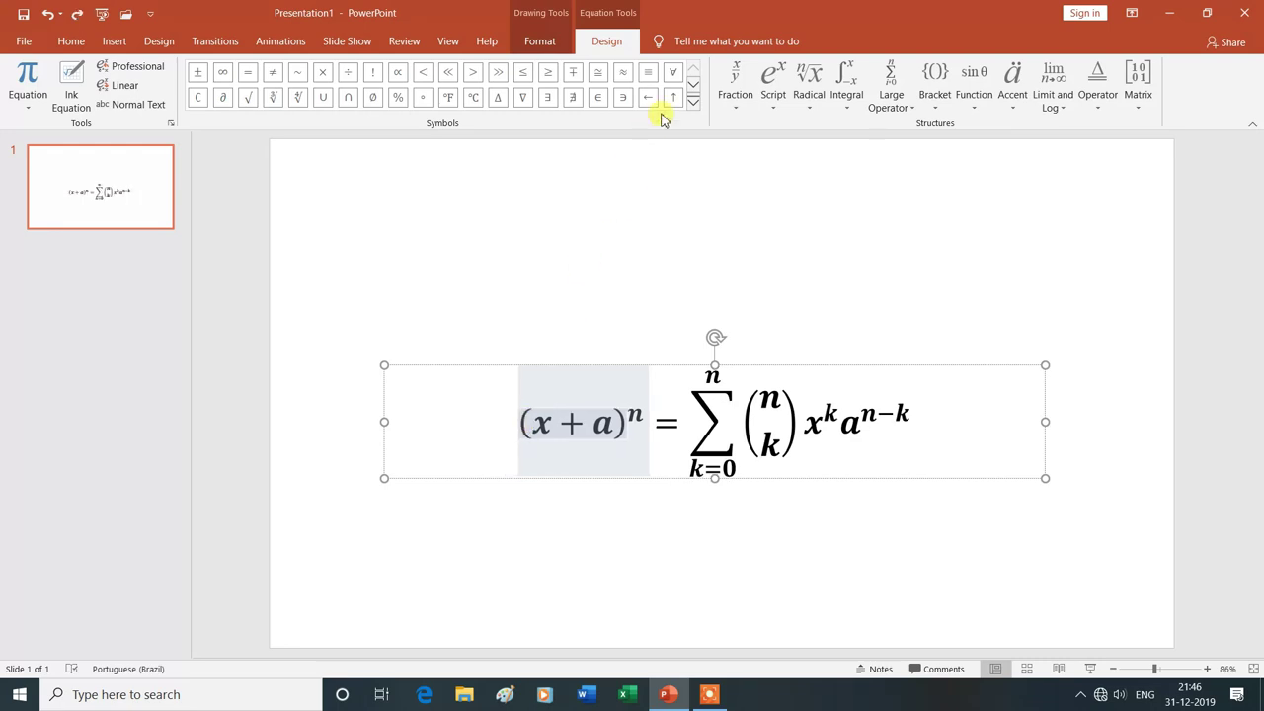
click(697, 104)
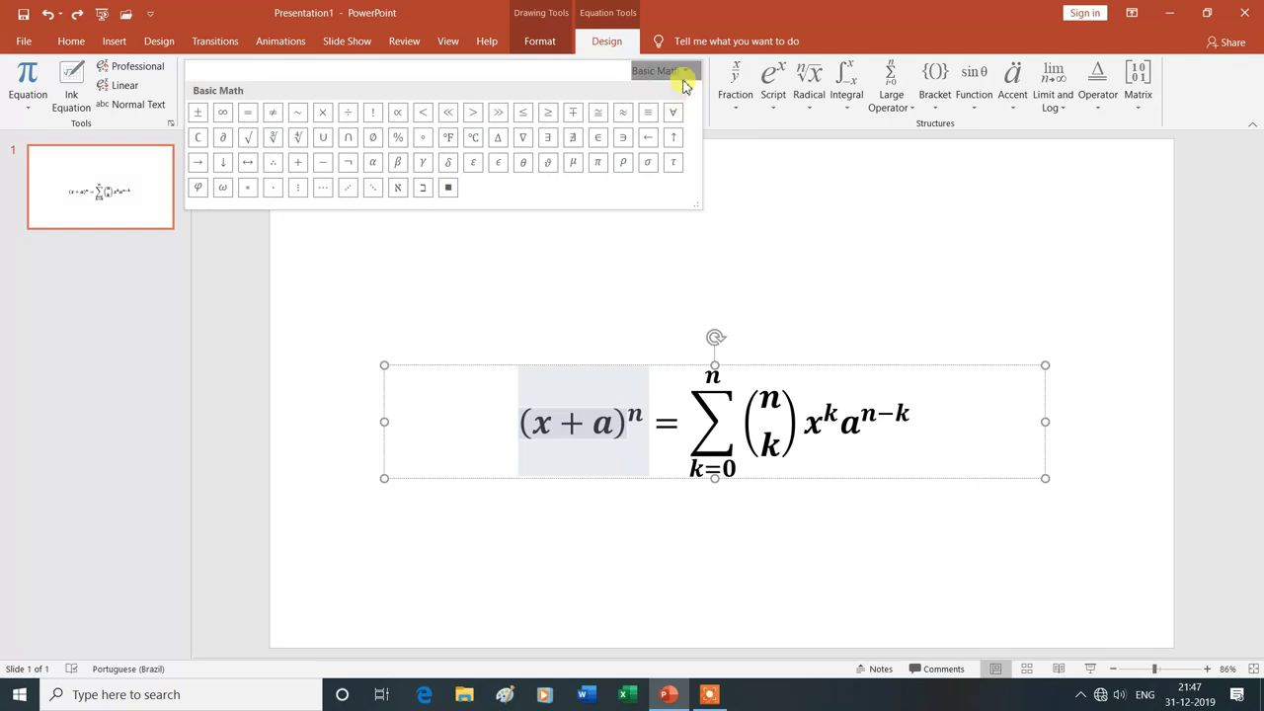
click(686, 73)
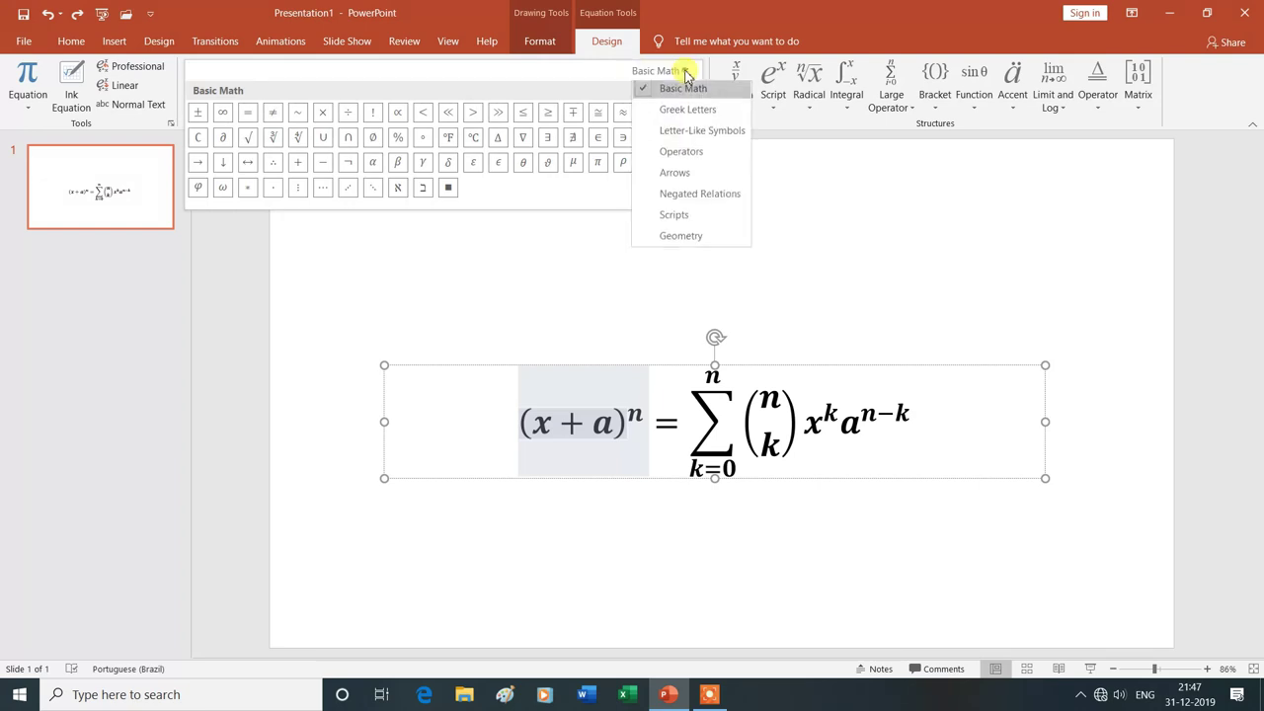
Switch the symbol set to Arrows, insert ⇒ before (x + a), then delete it.
click(665, 158)
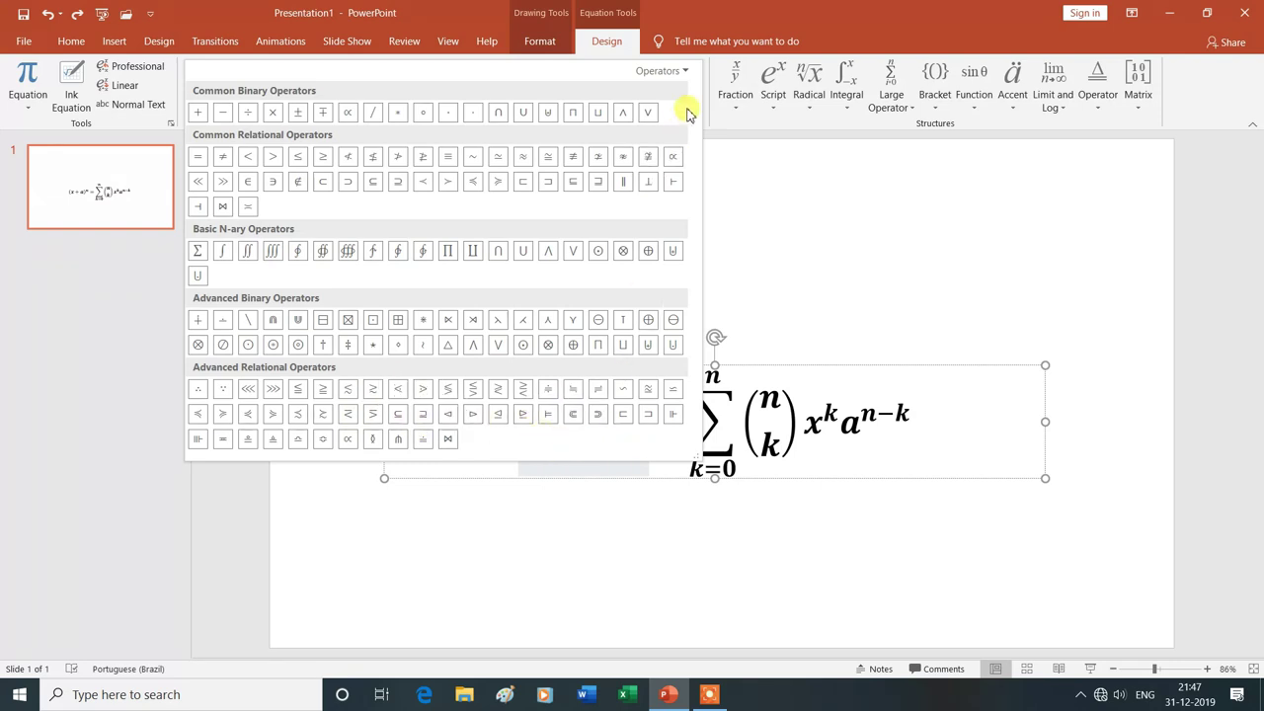
click(688, 71)
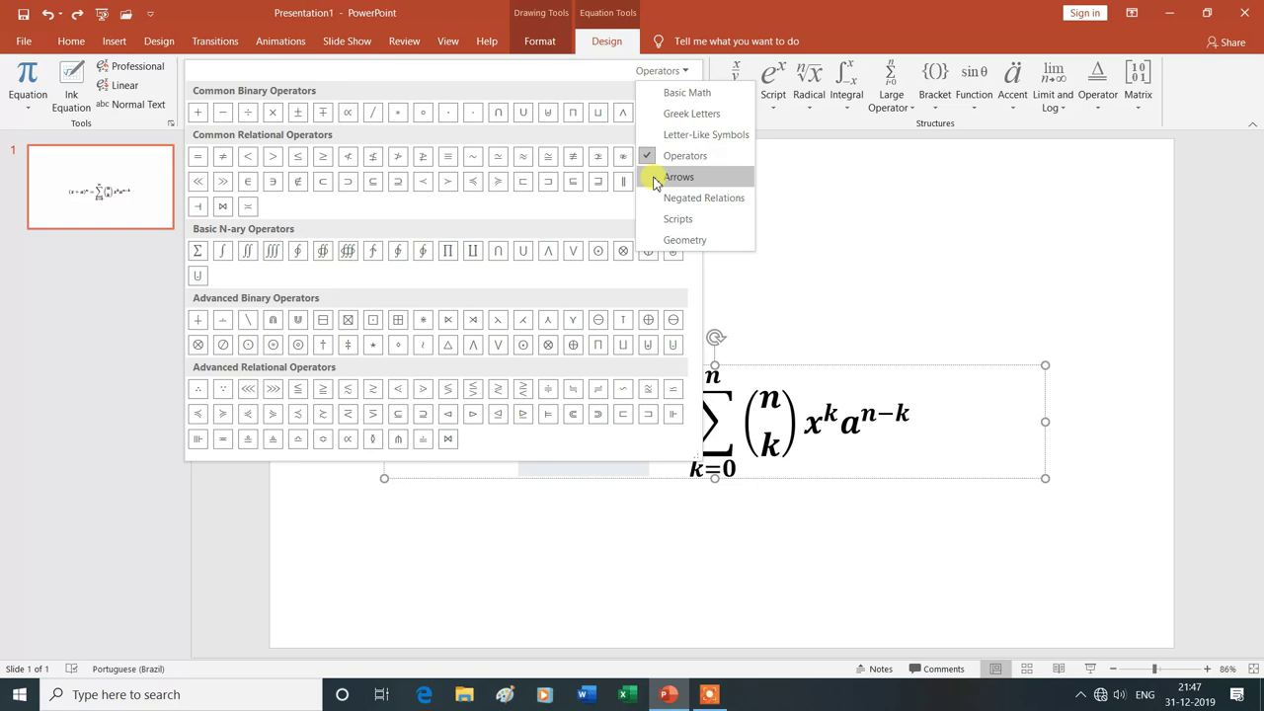
click(655, 179)
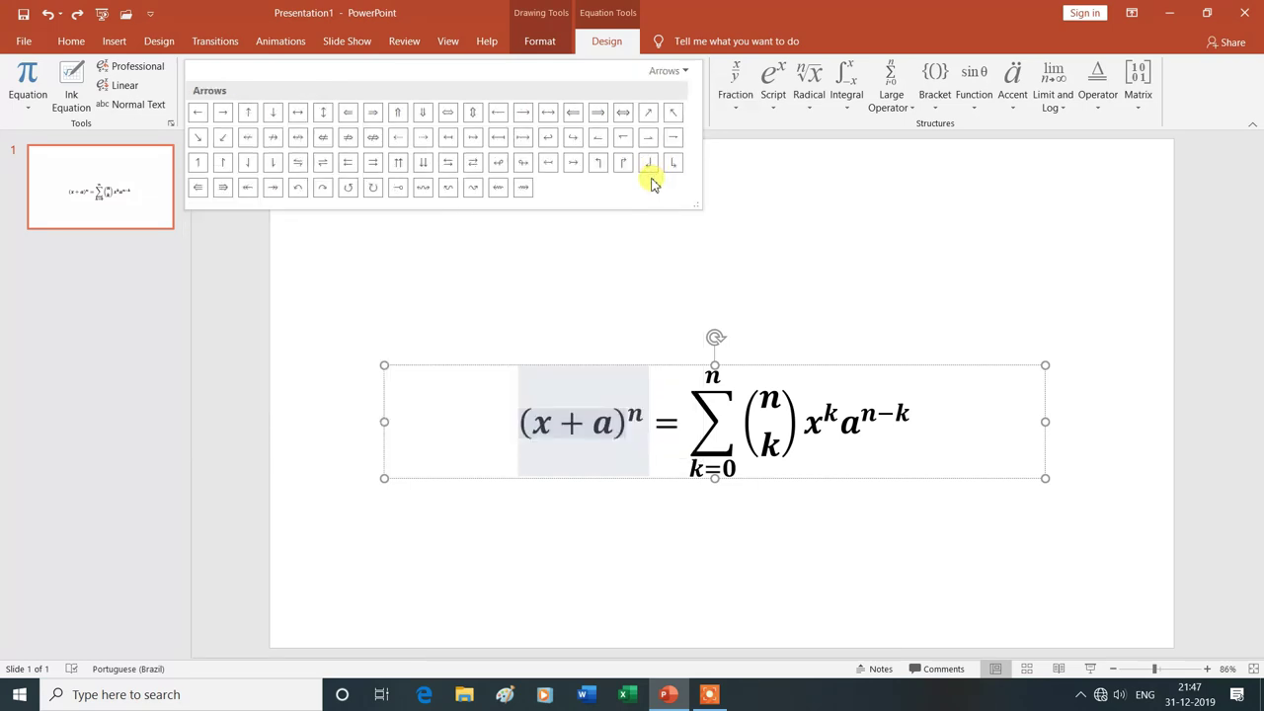
click(375, 115)
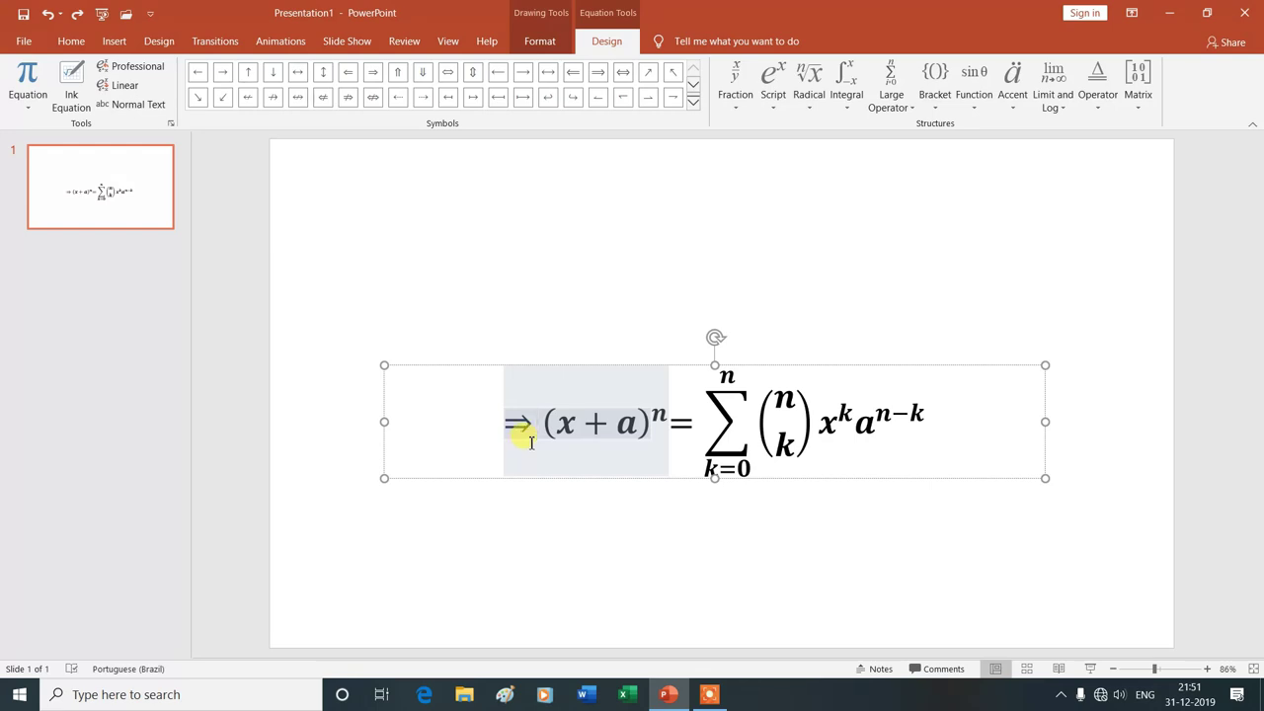
key(BackSpace)
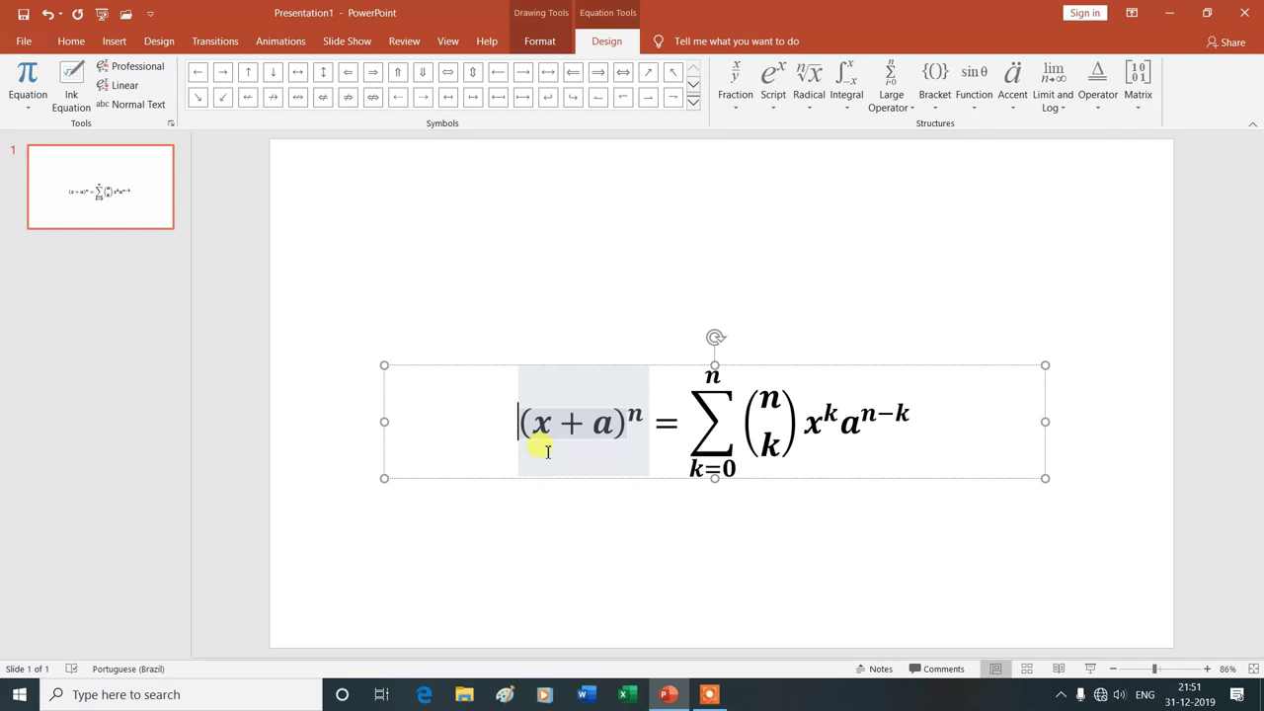
click(654, 444)
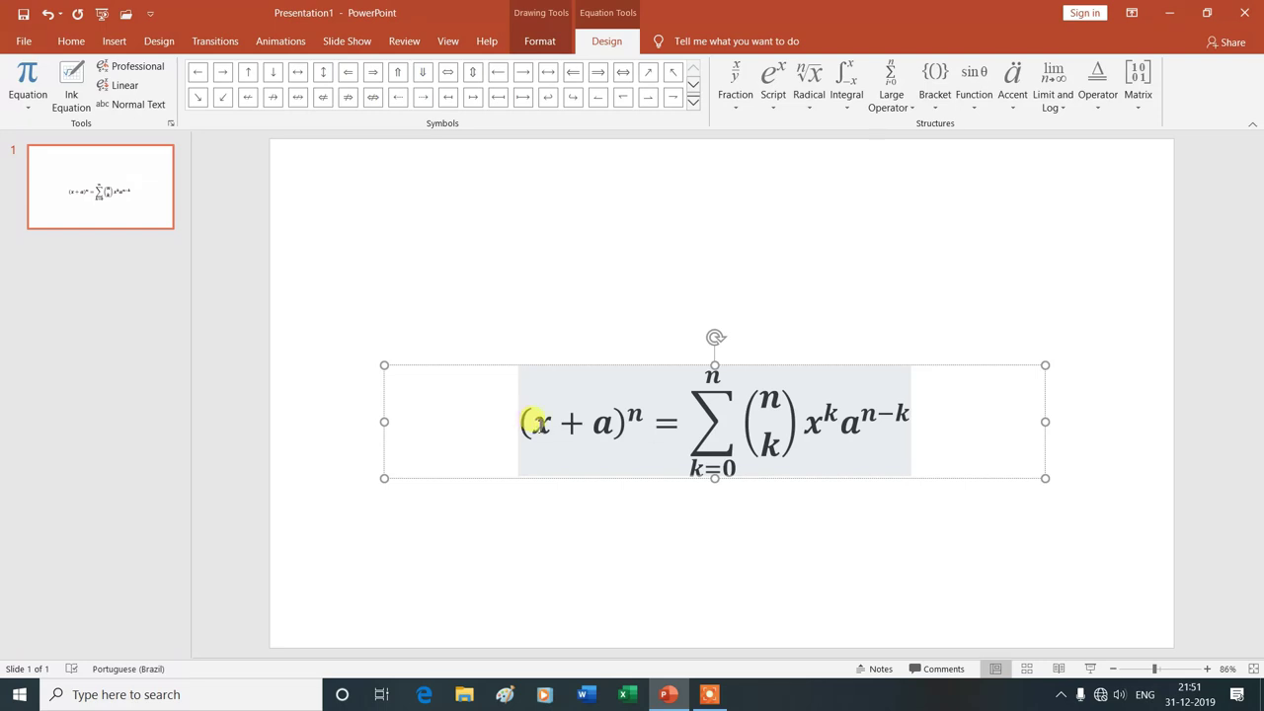
click(535, 423)
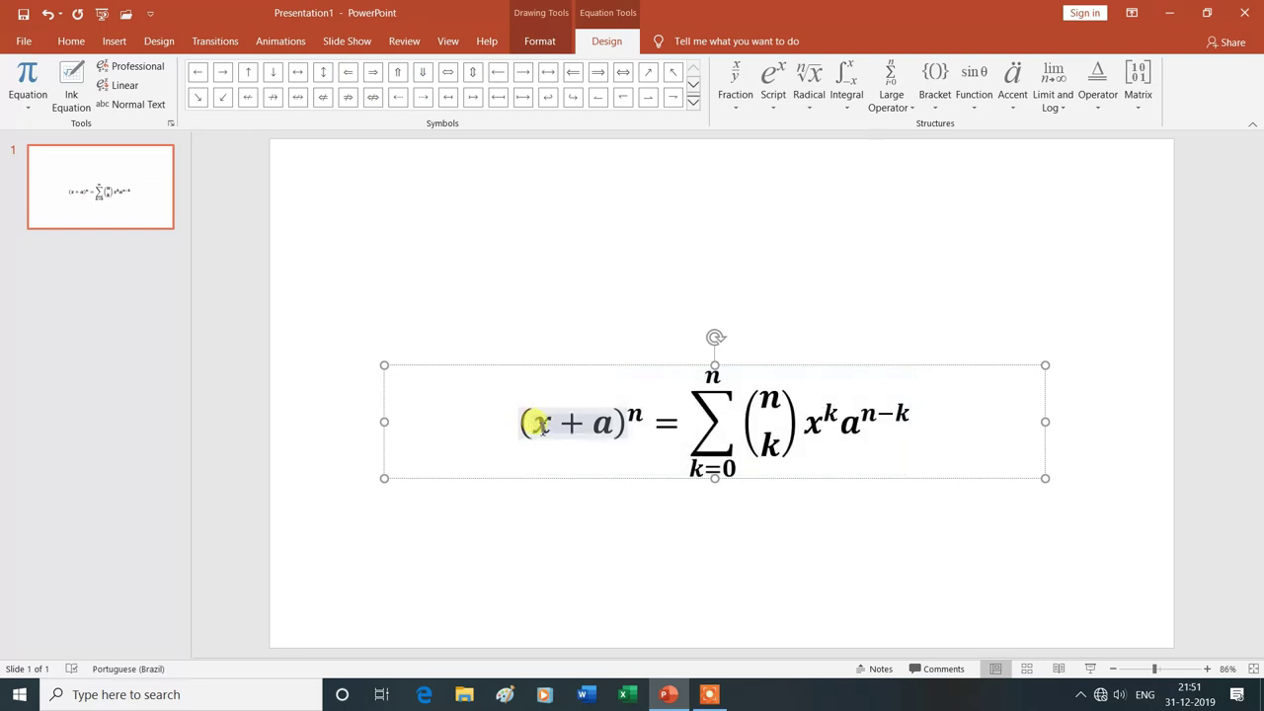
click(739, 109)
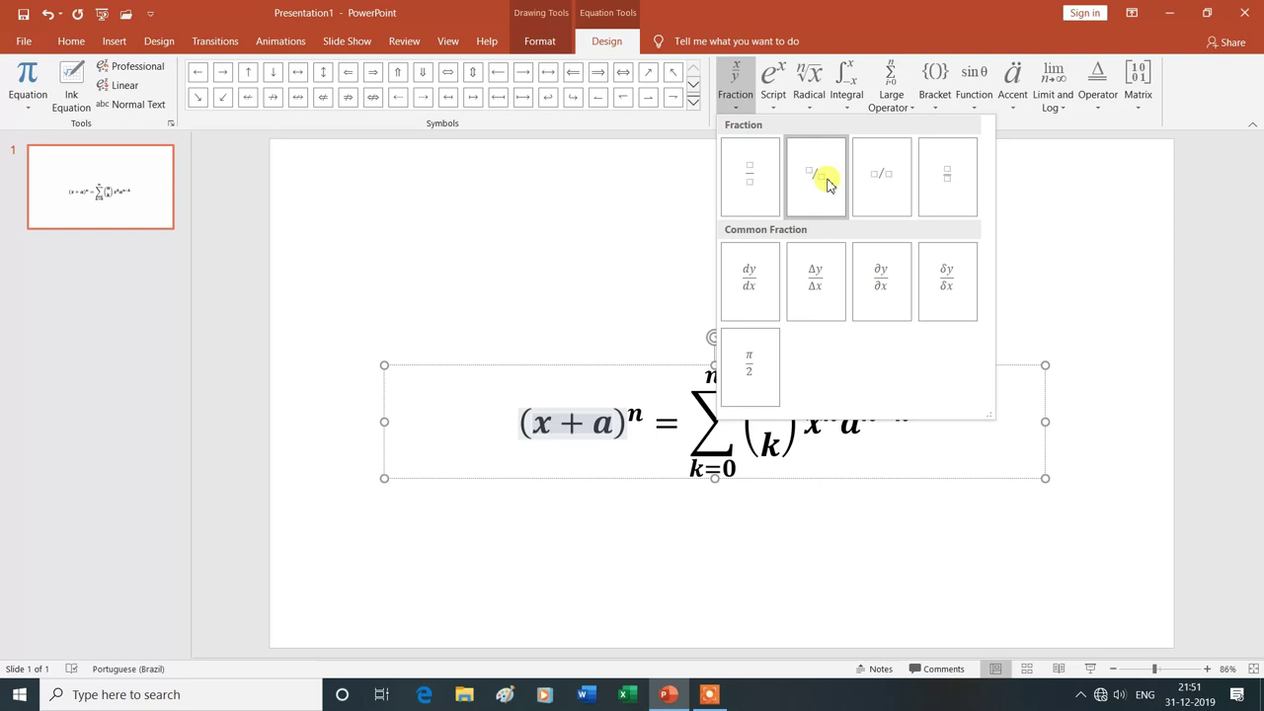
click(750, 184)
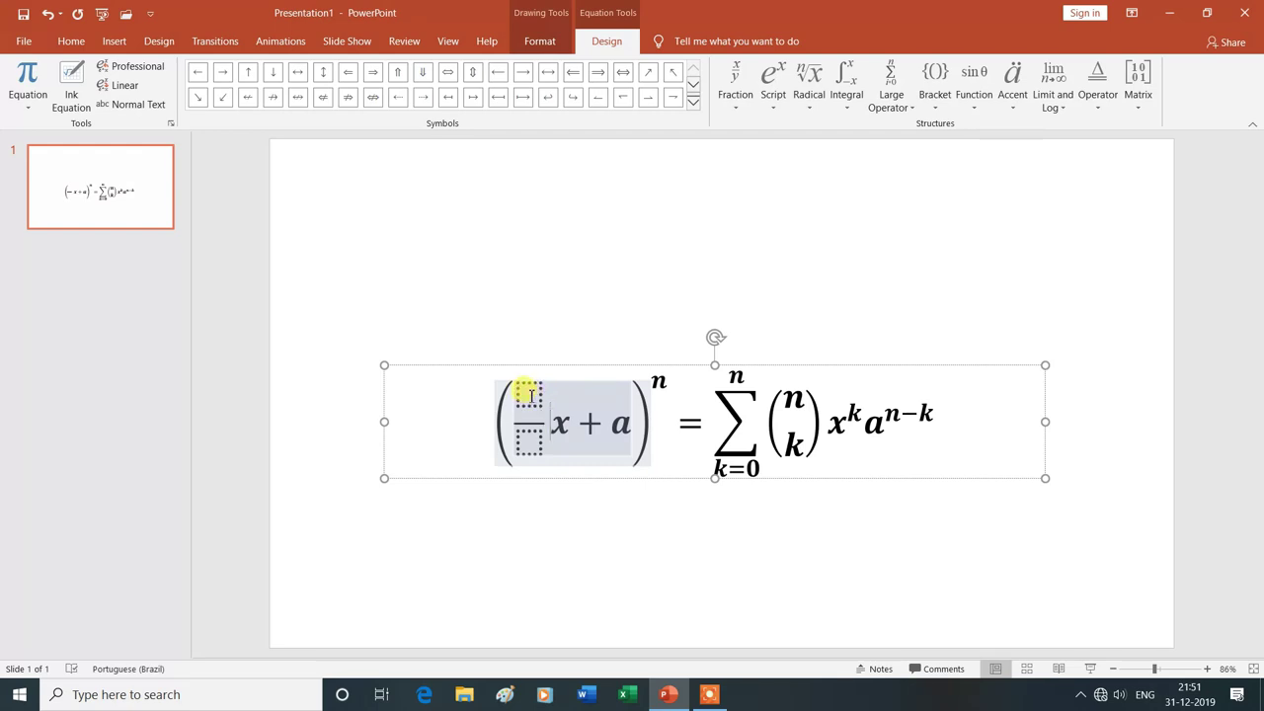
click(530, 396)
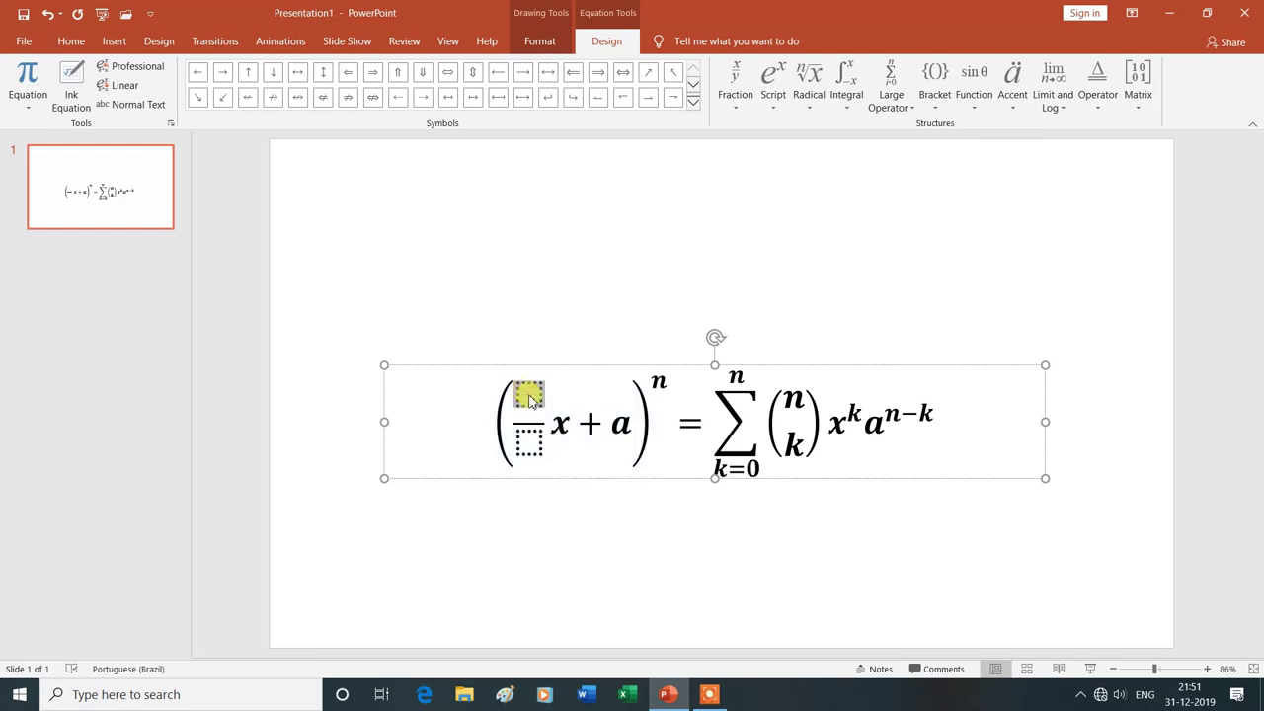
text(a)
click(530, 447)
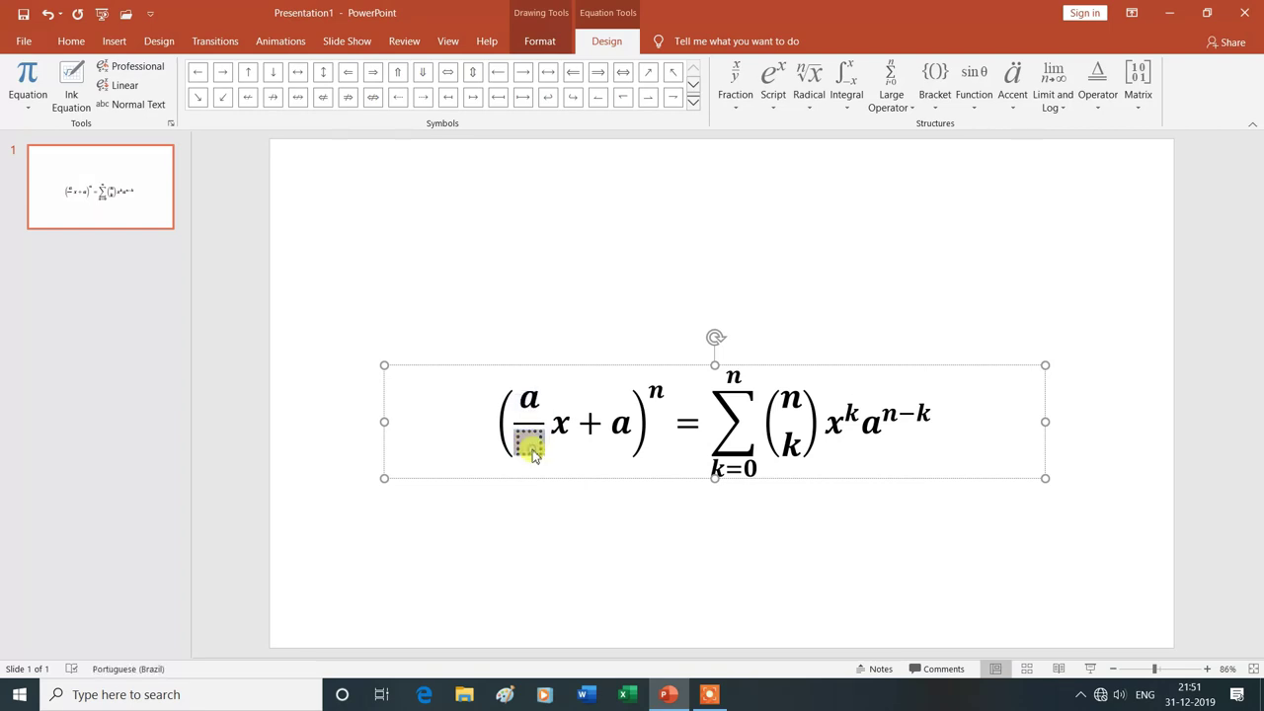
text(y)
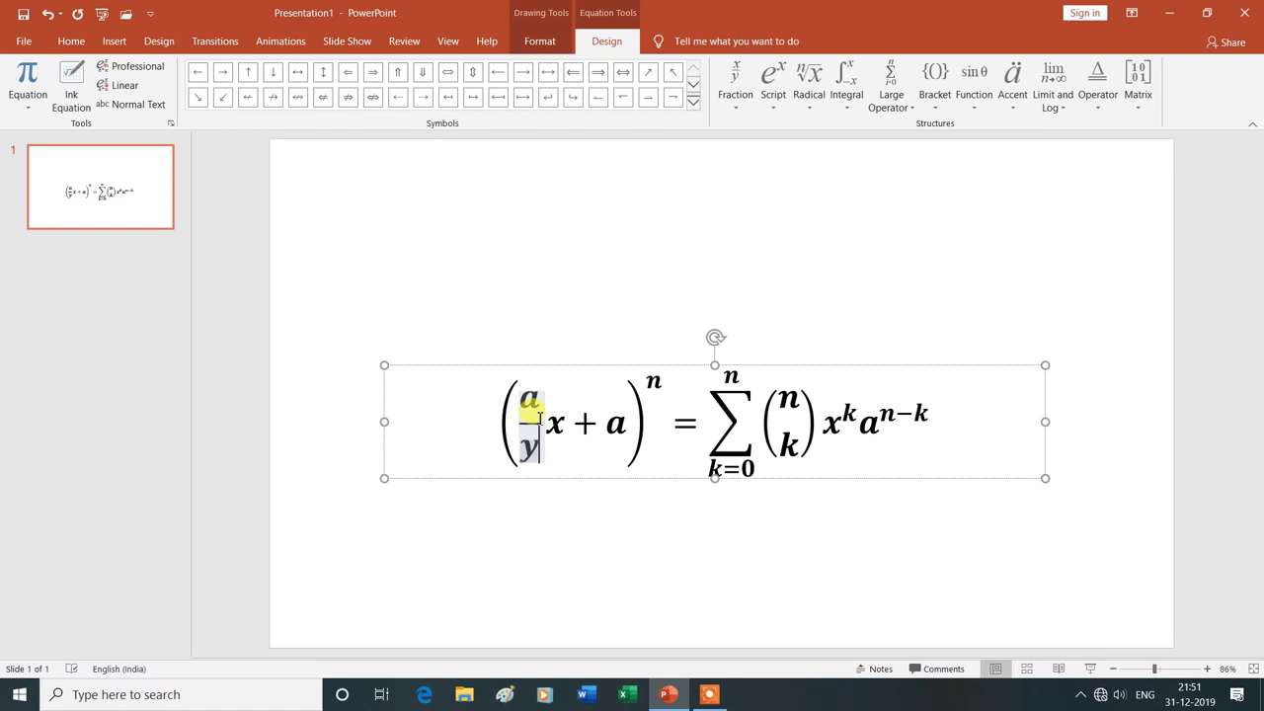
click(735, 115)
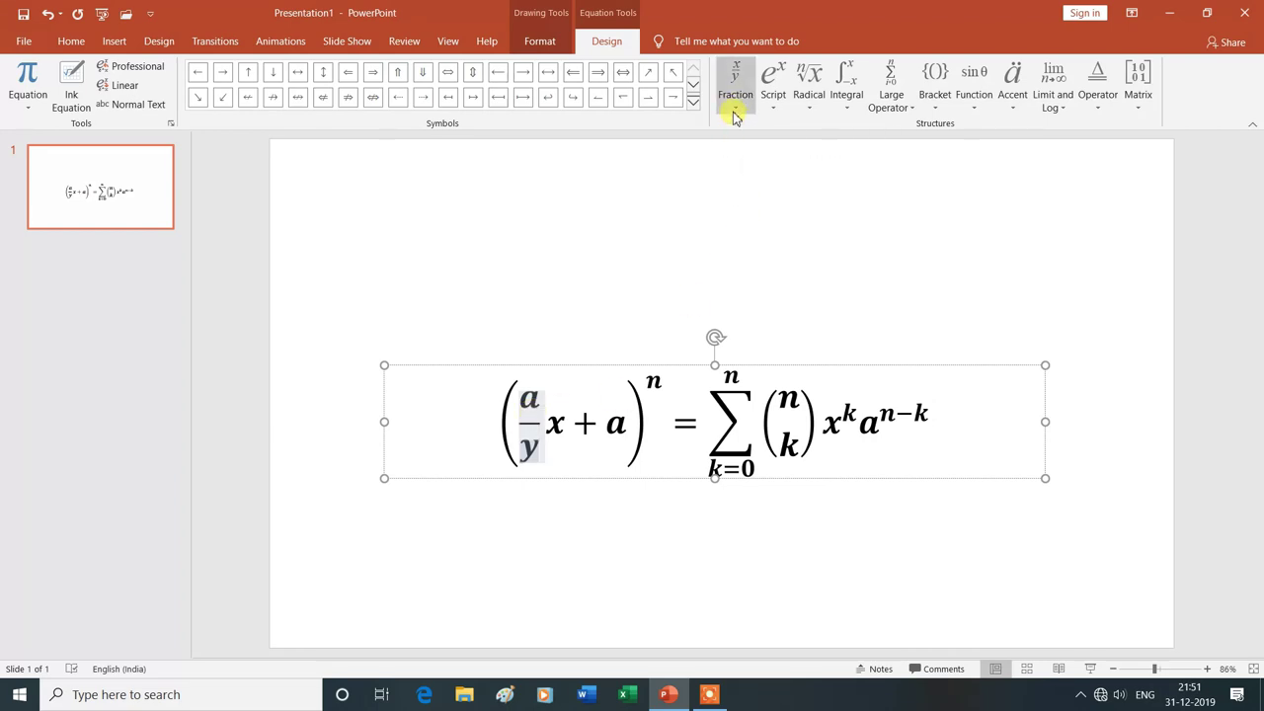
key(BackSpace)
key(BackSpace)
key(BackSpace)
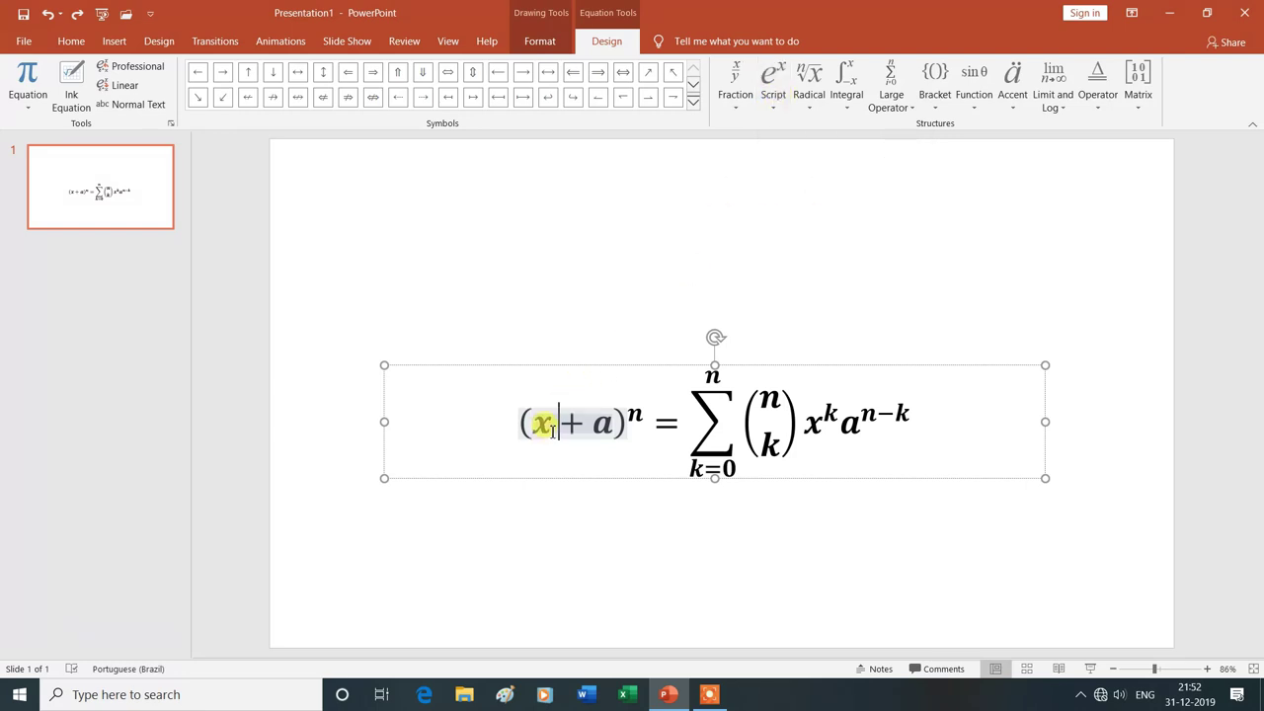
Delete the x from the bracket and insert a superscript structure before +a.
key(Delete)
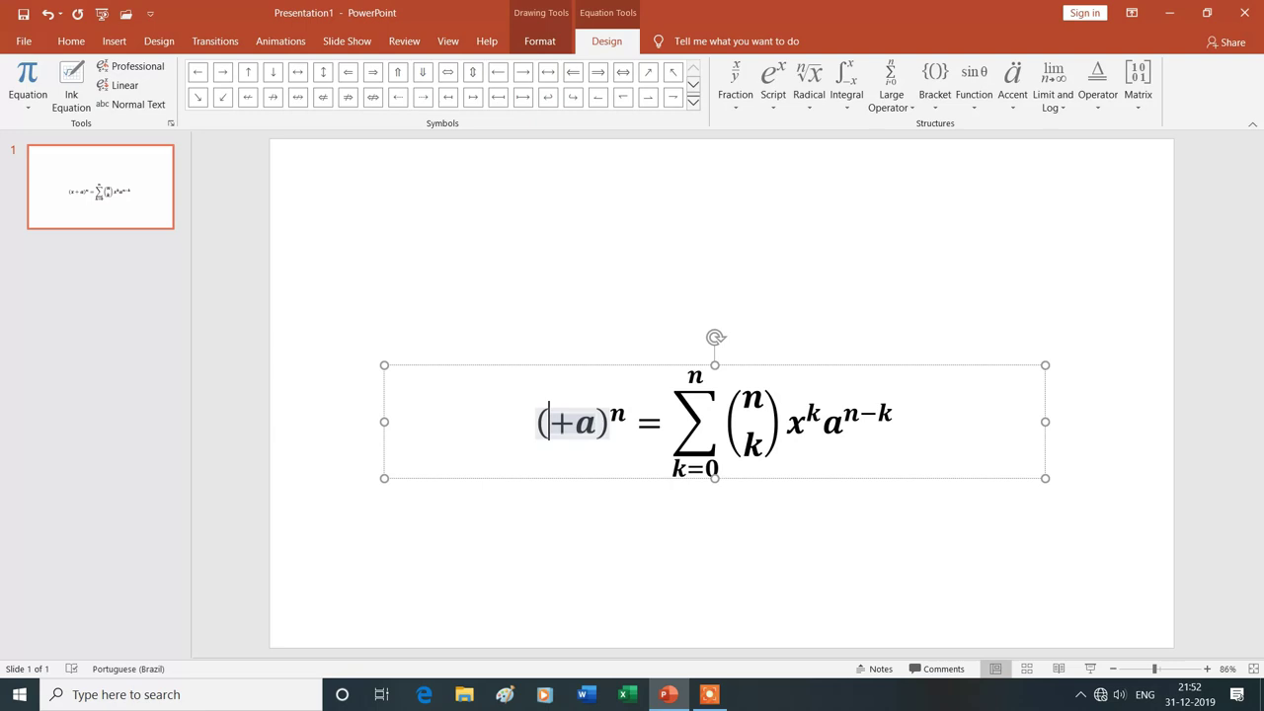
click(773, 109)
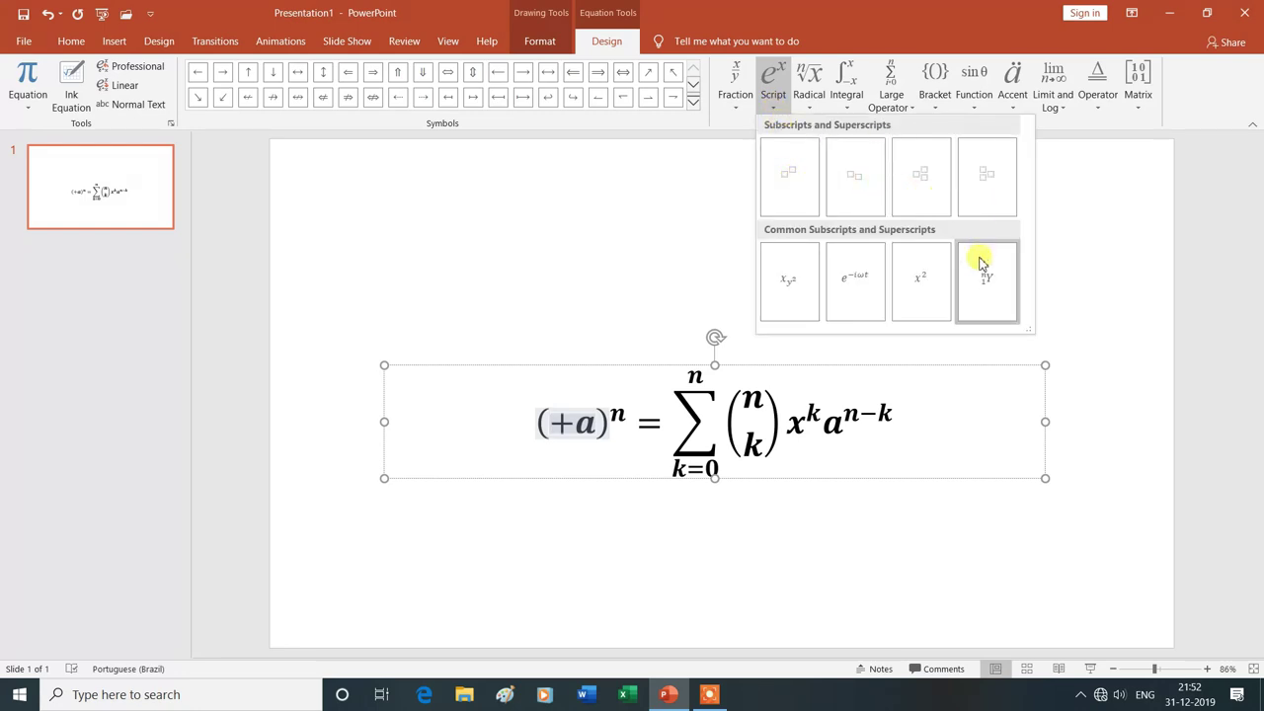
click(789, 193)
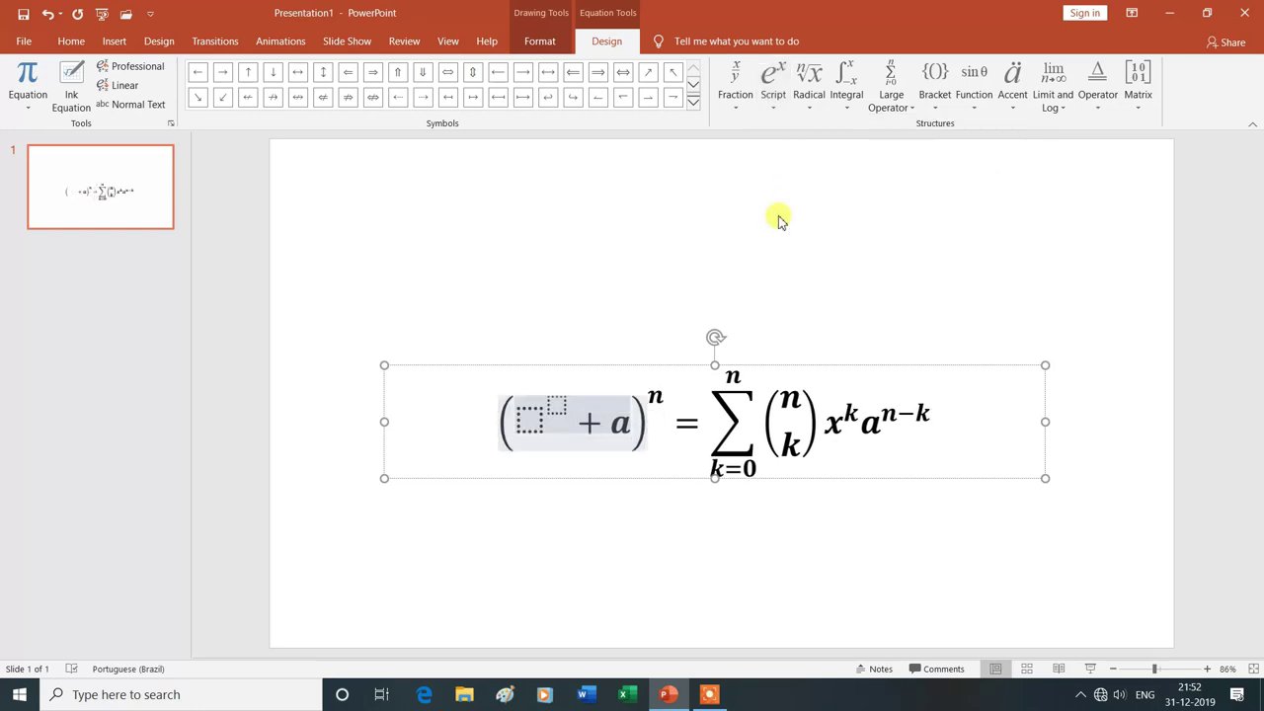
Fill the superscript with base a and exponent 2, then delete the a² term again.
click(530, 419)
click(530, 420)
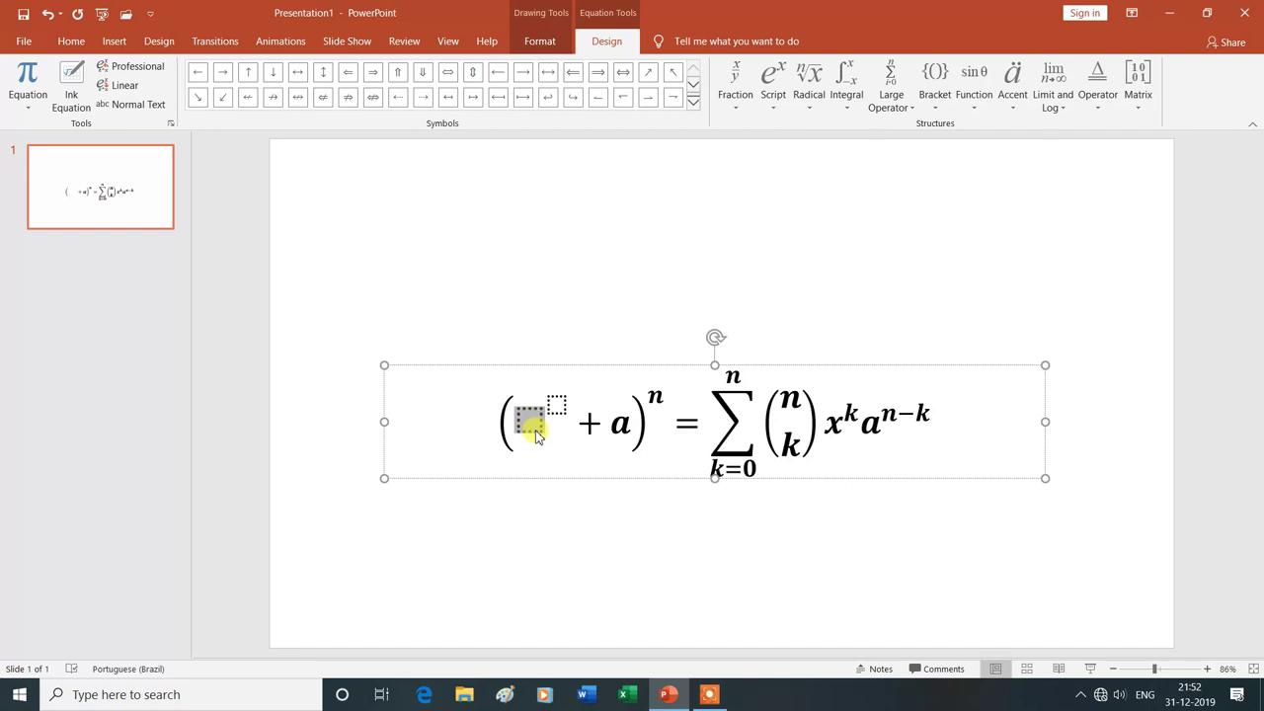
text(a)
click(553, 405)
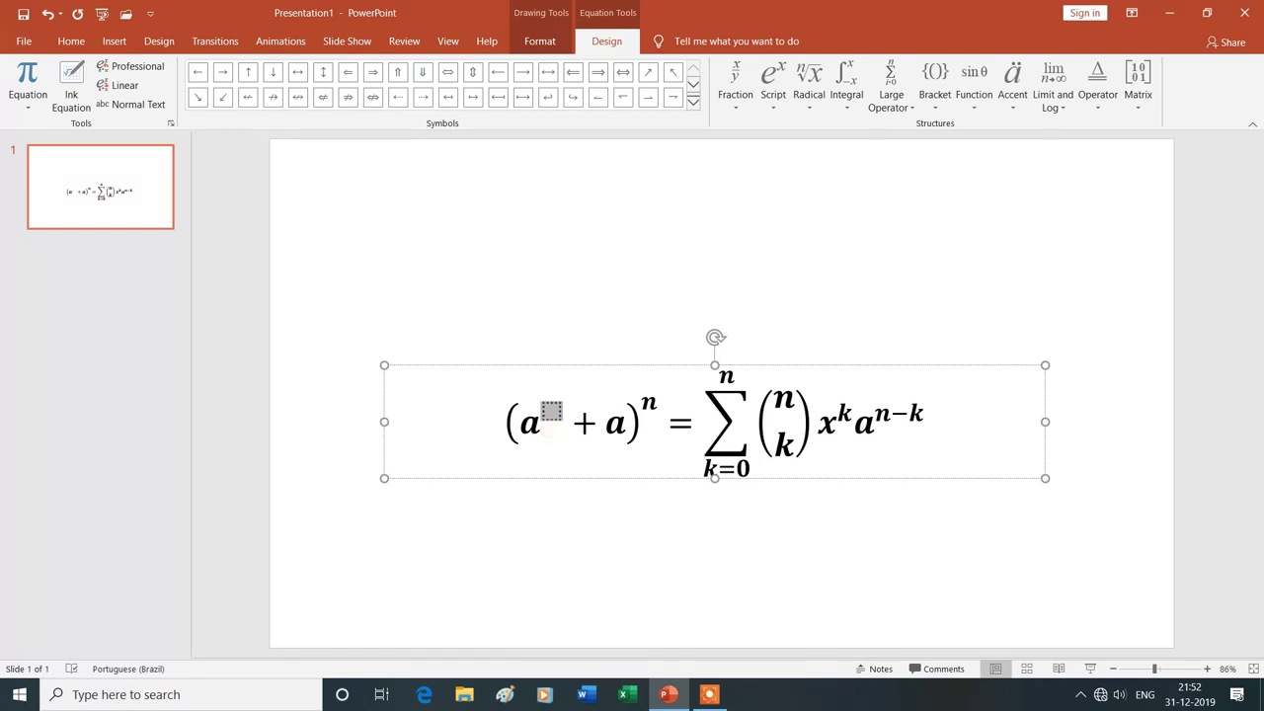
text(^2)
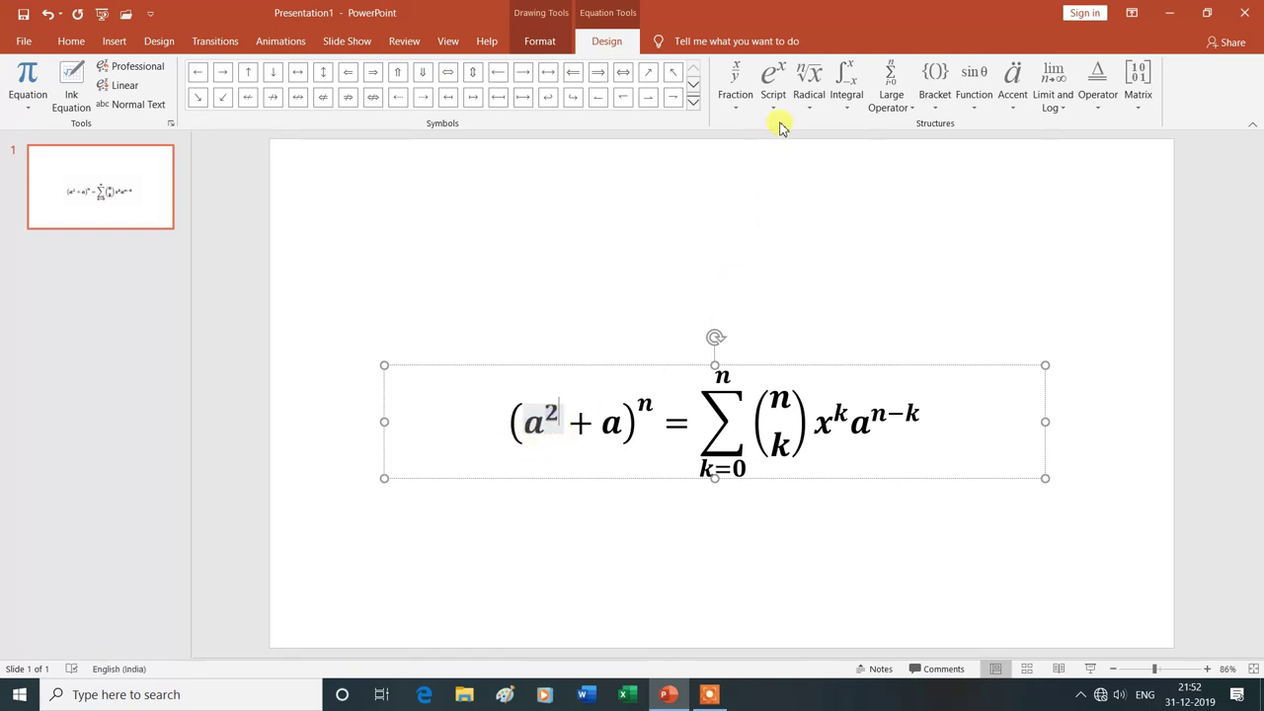
click(527, 423)
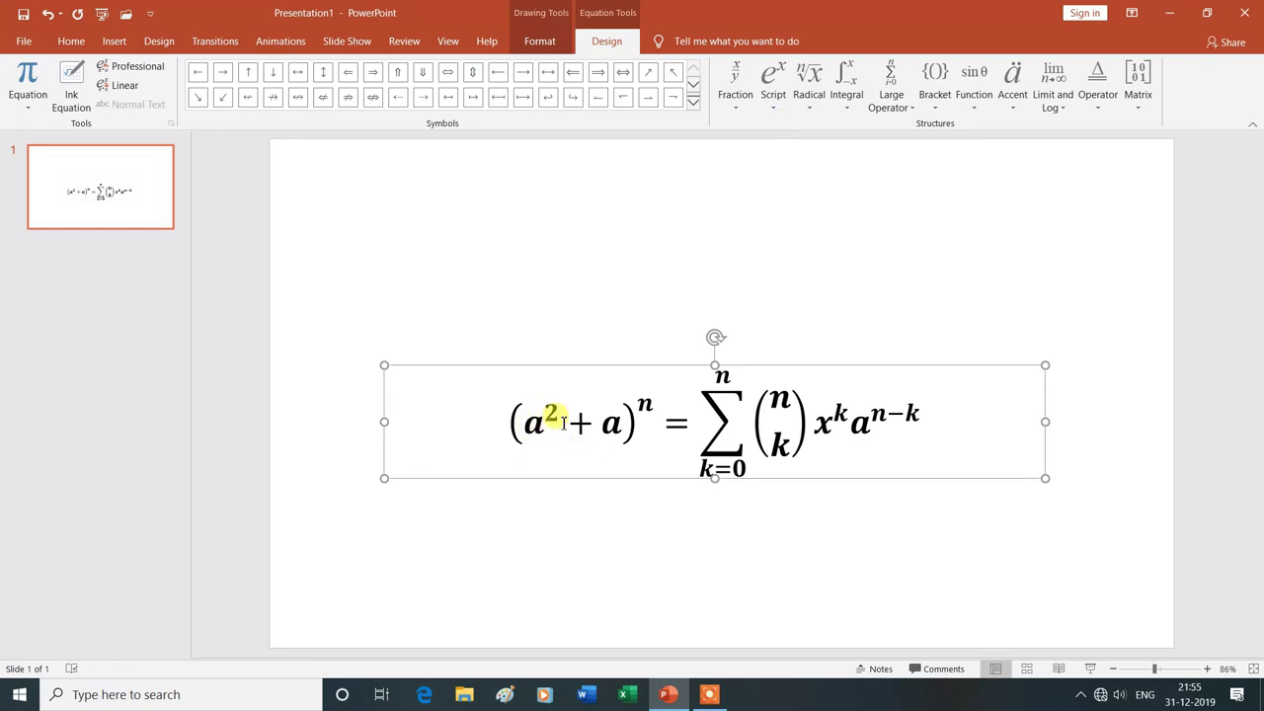
click(564, 422)
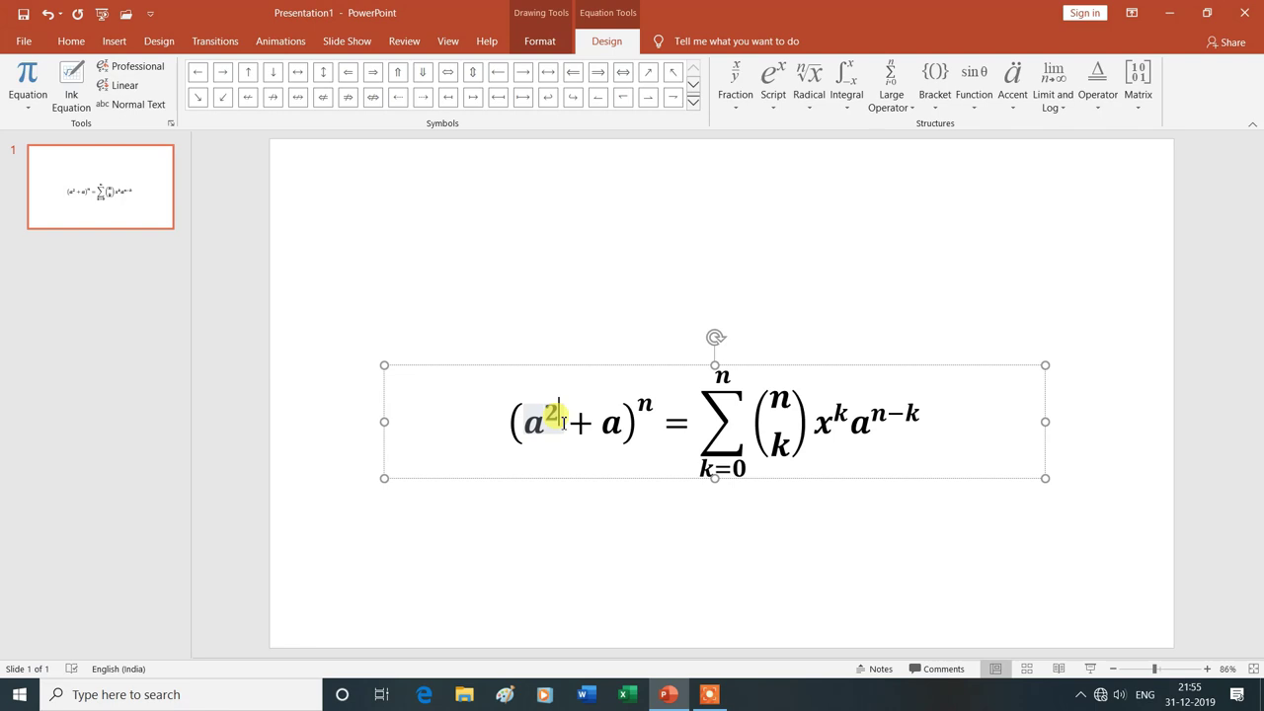
key(BackSpace)
key(BackSpace)
key(BackSpace)
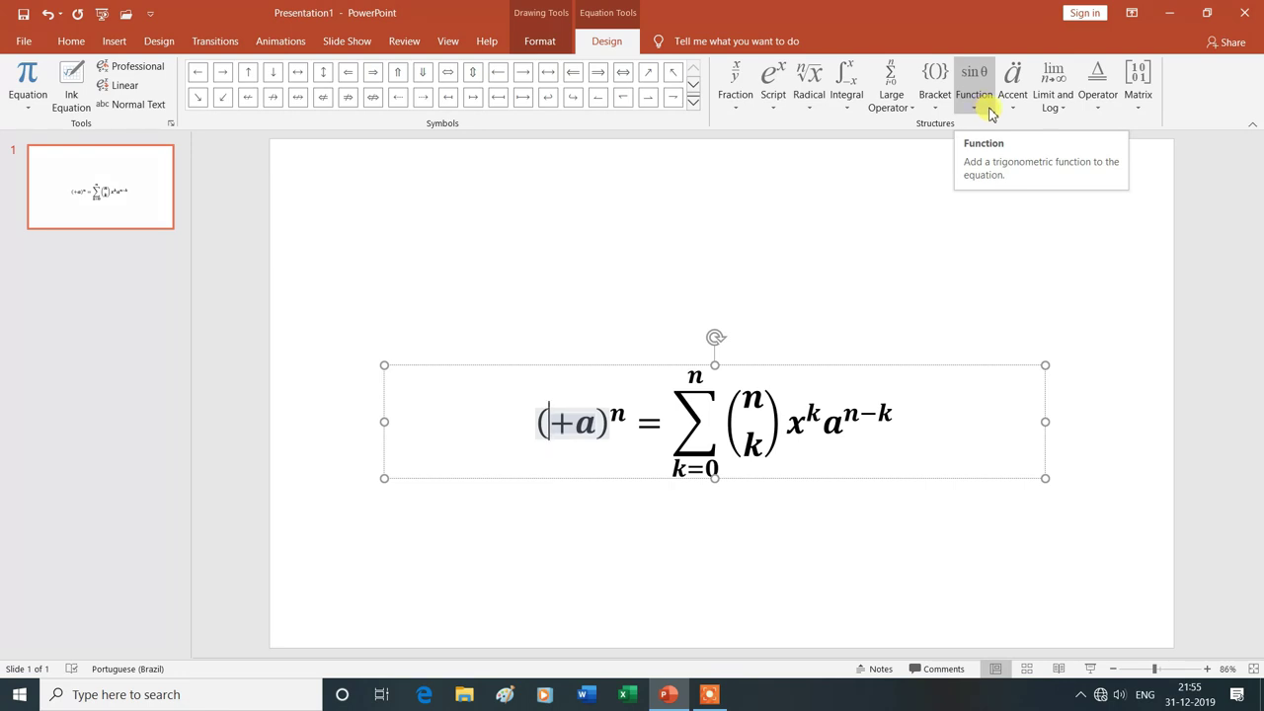
Insert an empty 2x2 matrix before +a and select its top-left entry.
click(1139, 109)
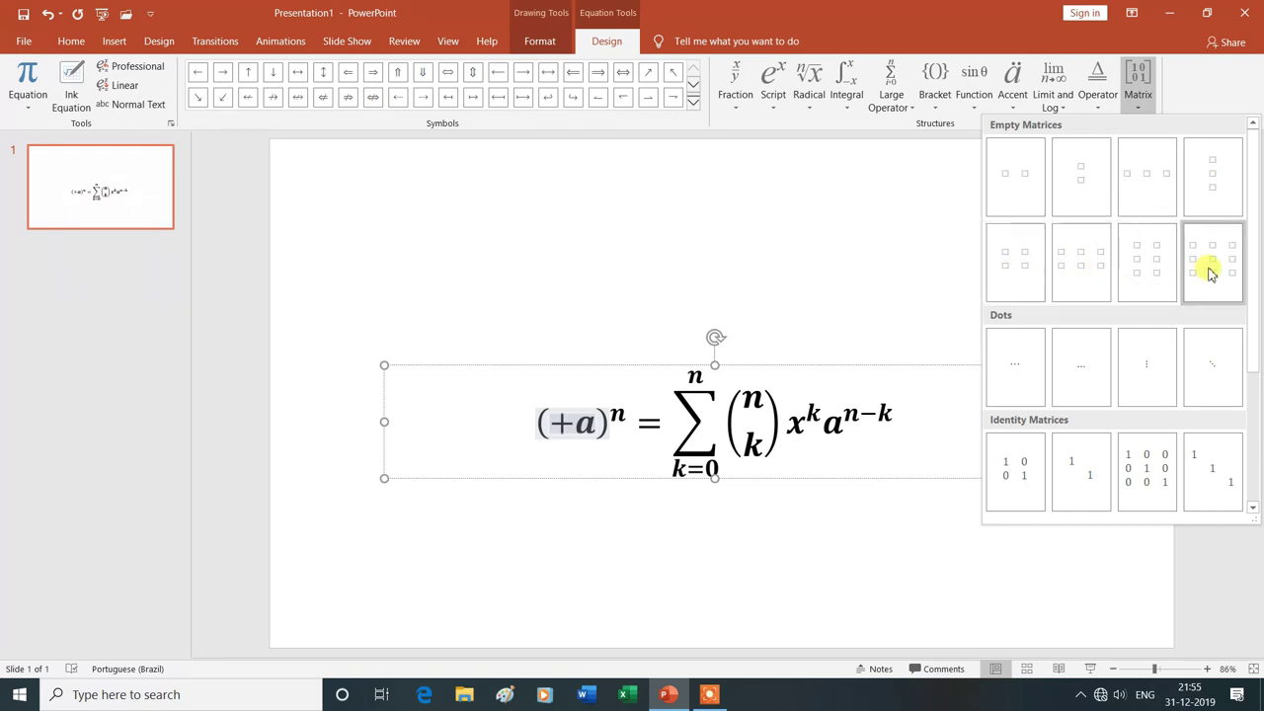
click(1018, 277)
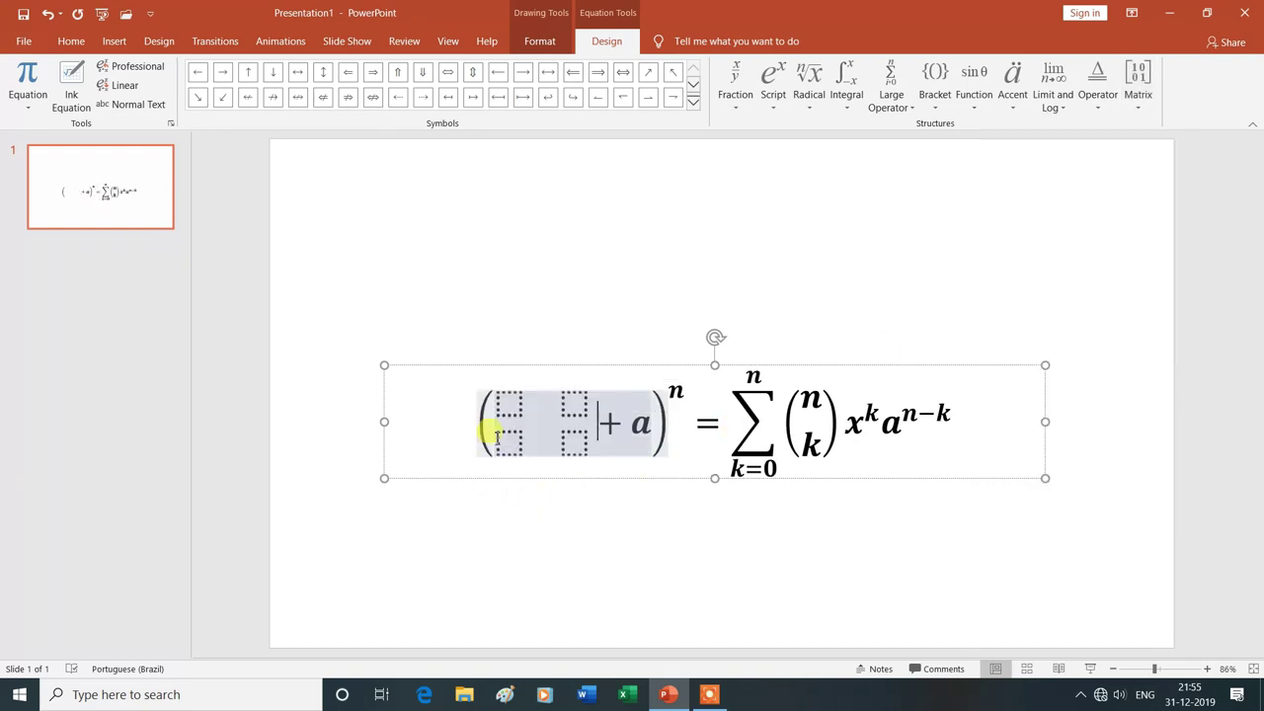
click(514, 406)
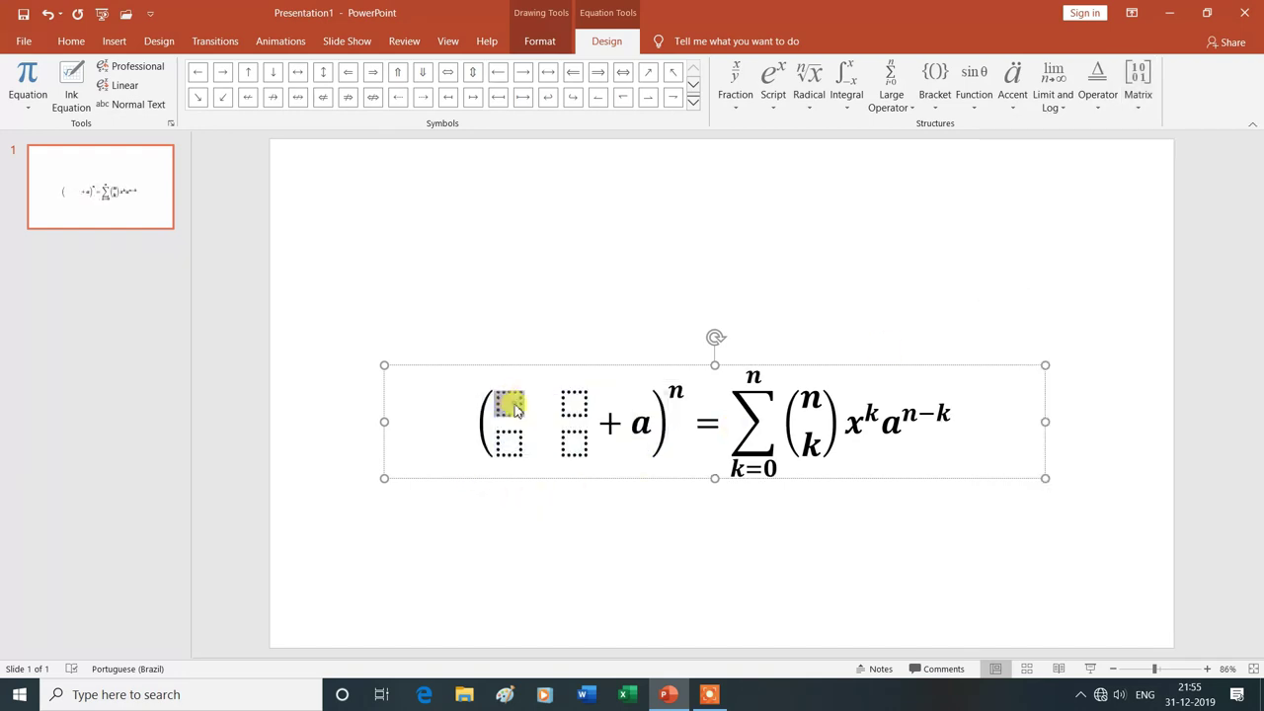
Fill the matrix with 2 and 4 on the top row and 3 and 3 below.
text(2)
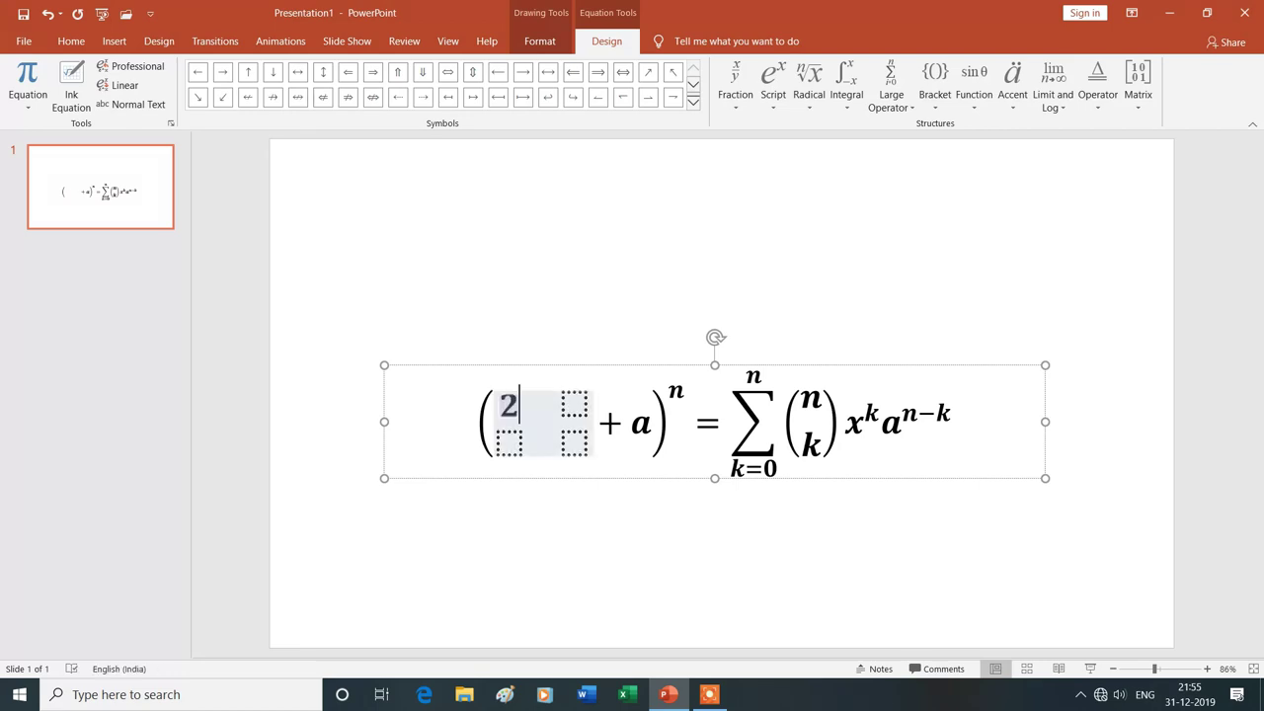
click(576, 405)
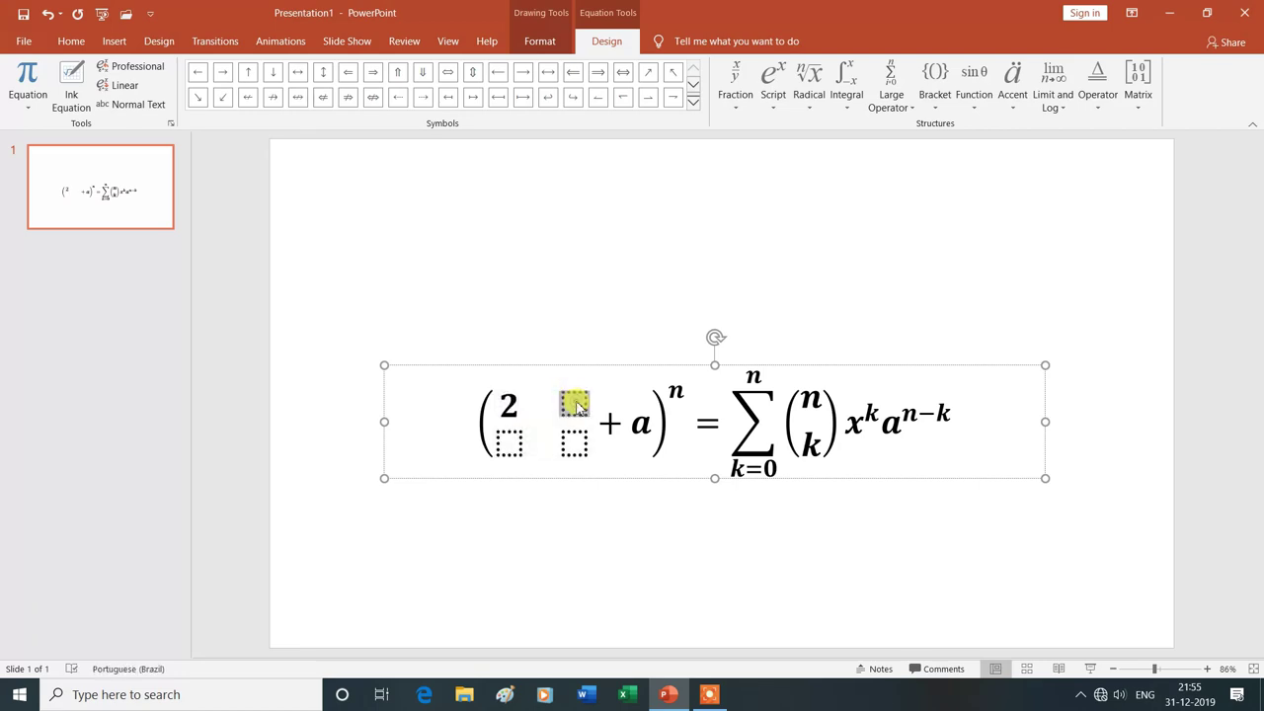
text(4)
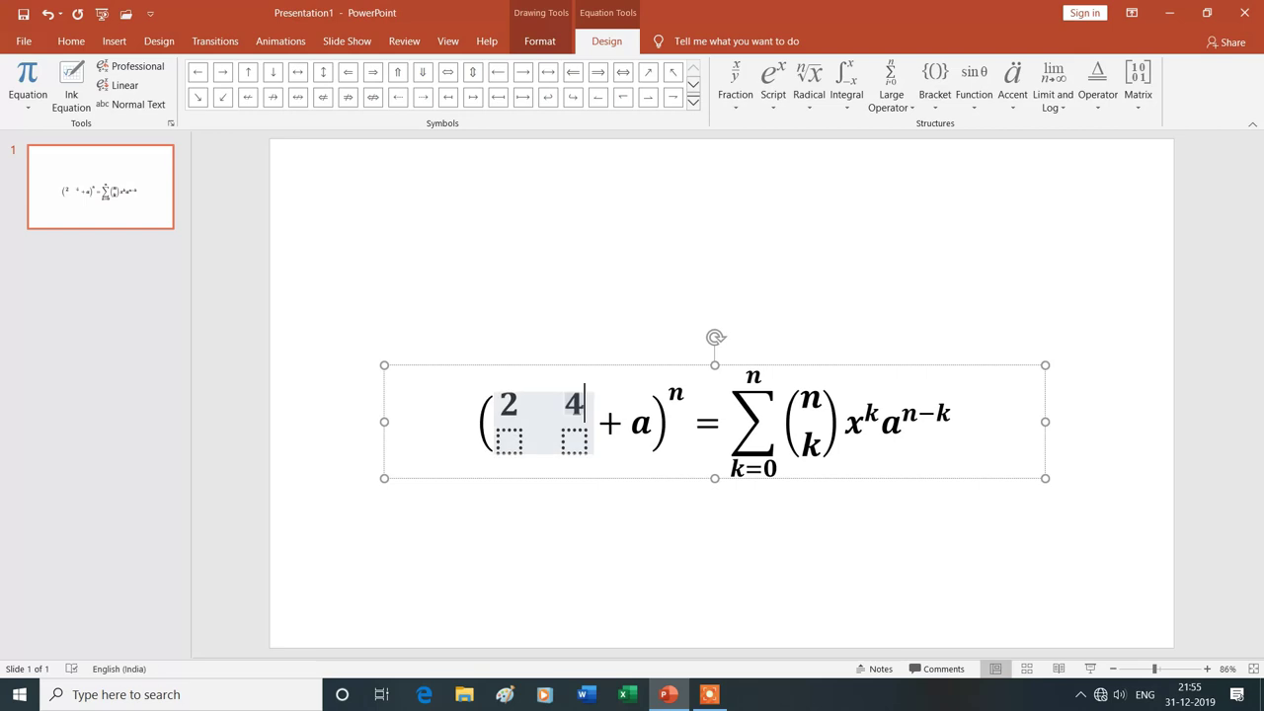
click(521, 450)
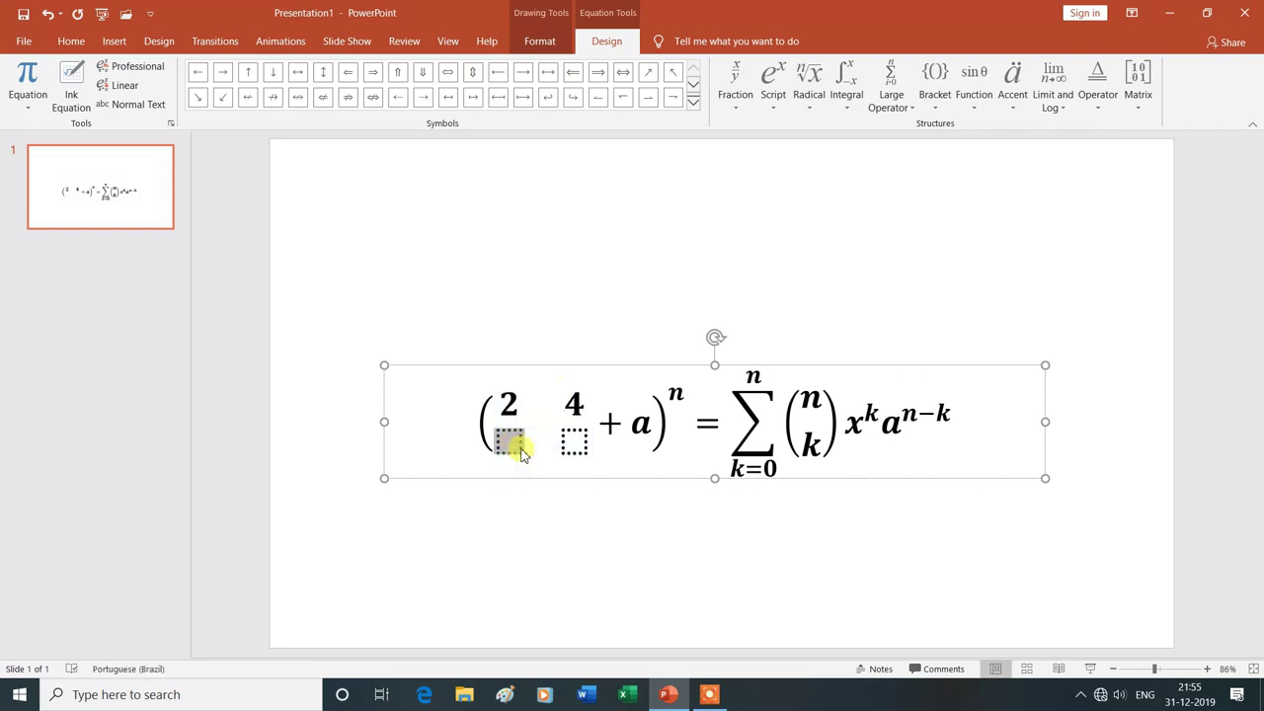
text(3)
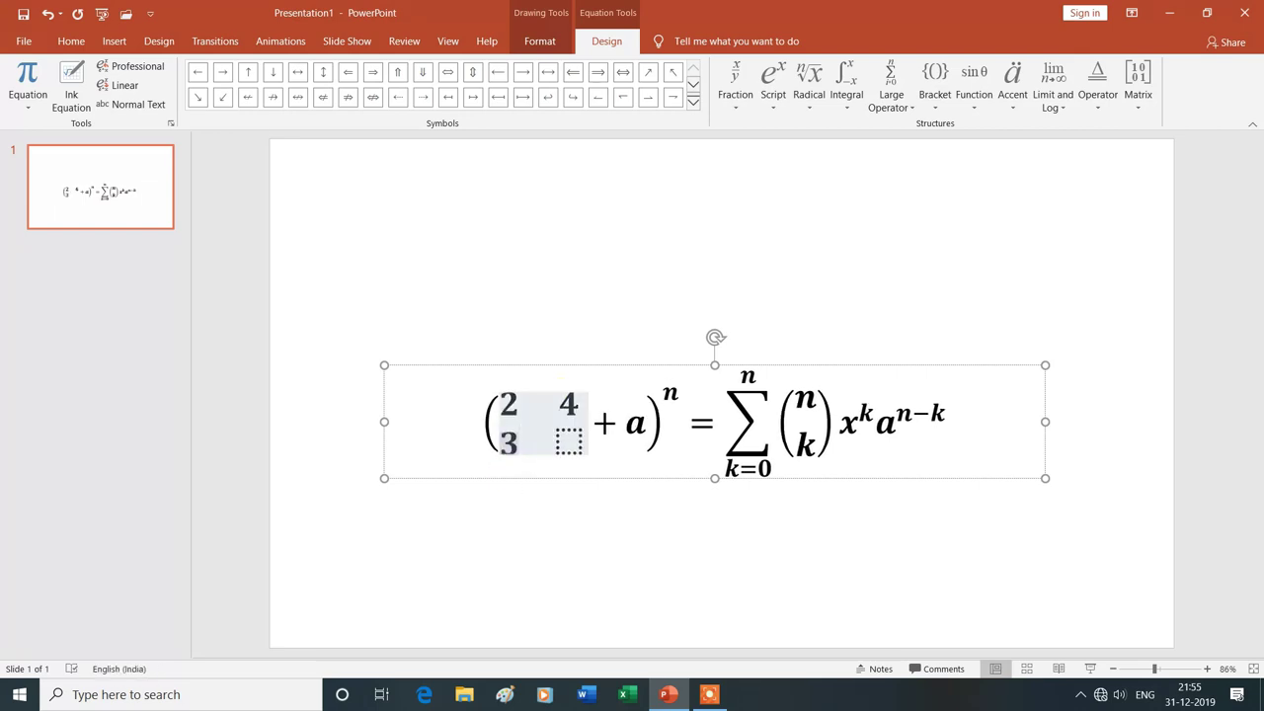
click(565, 444)
text(3)
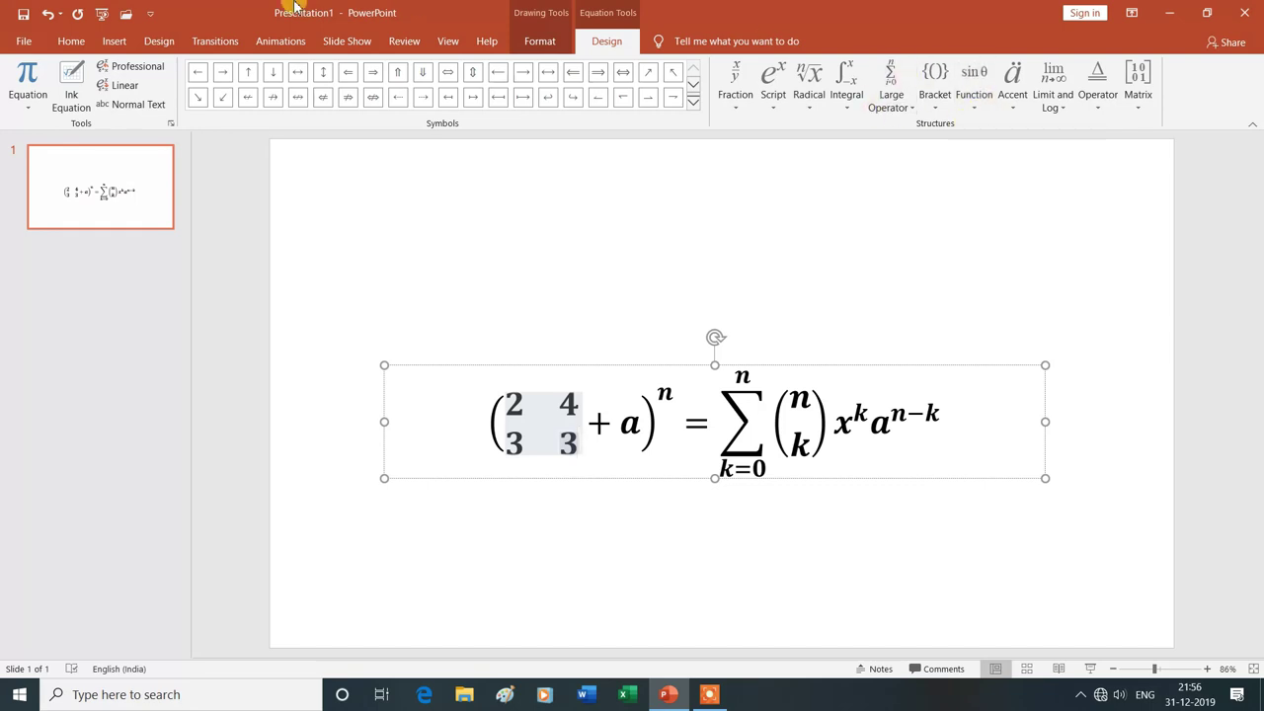
click(112, 41)
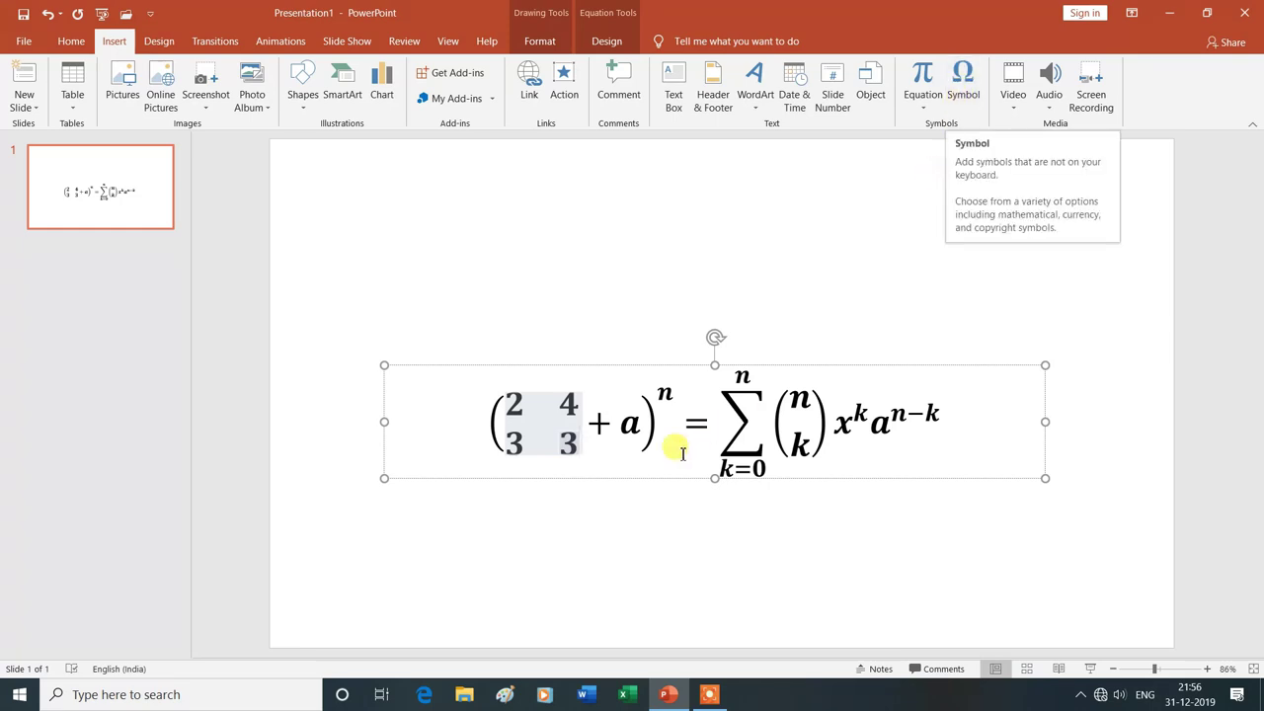
Place the insertion point just before the matrix and open the Symbol dialog.
click(650, 446)
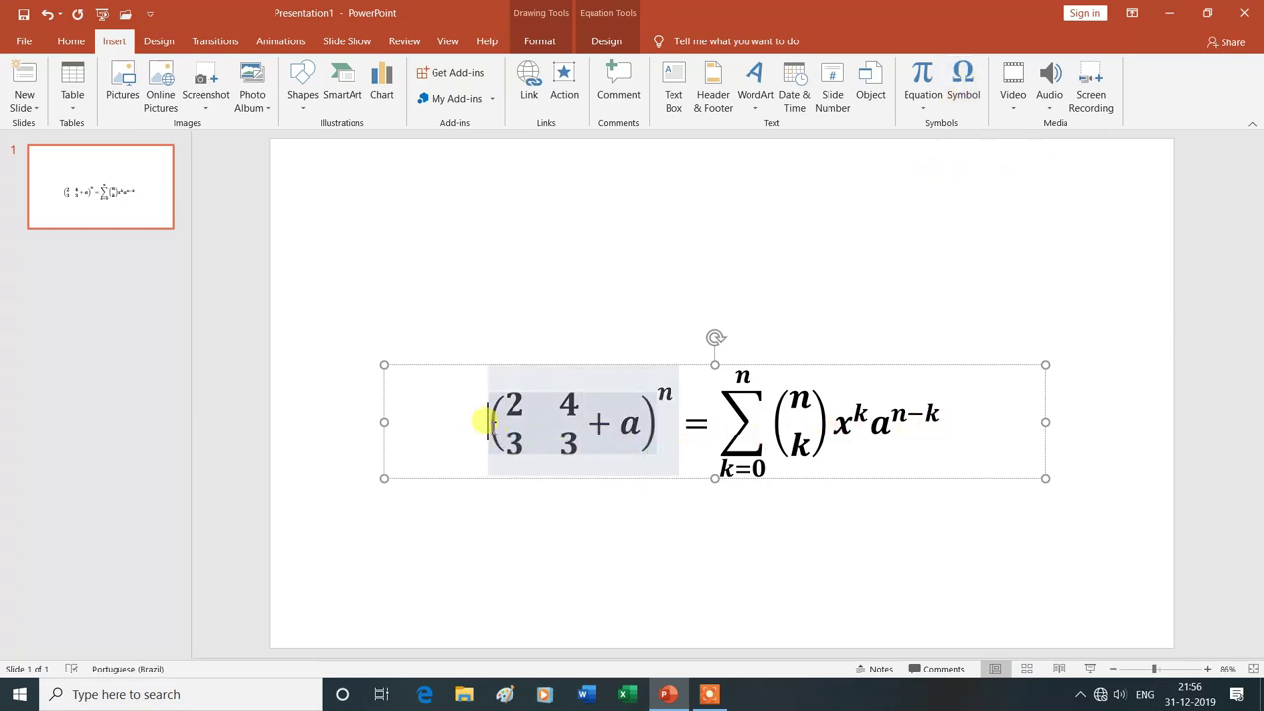
click(488, 415)
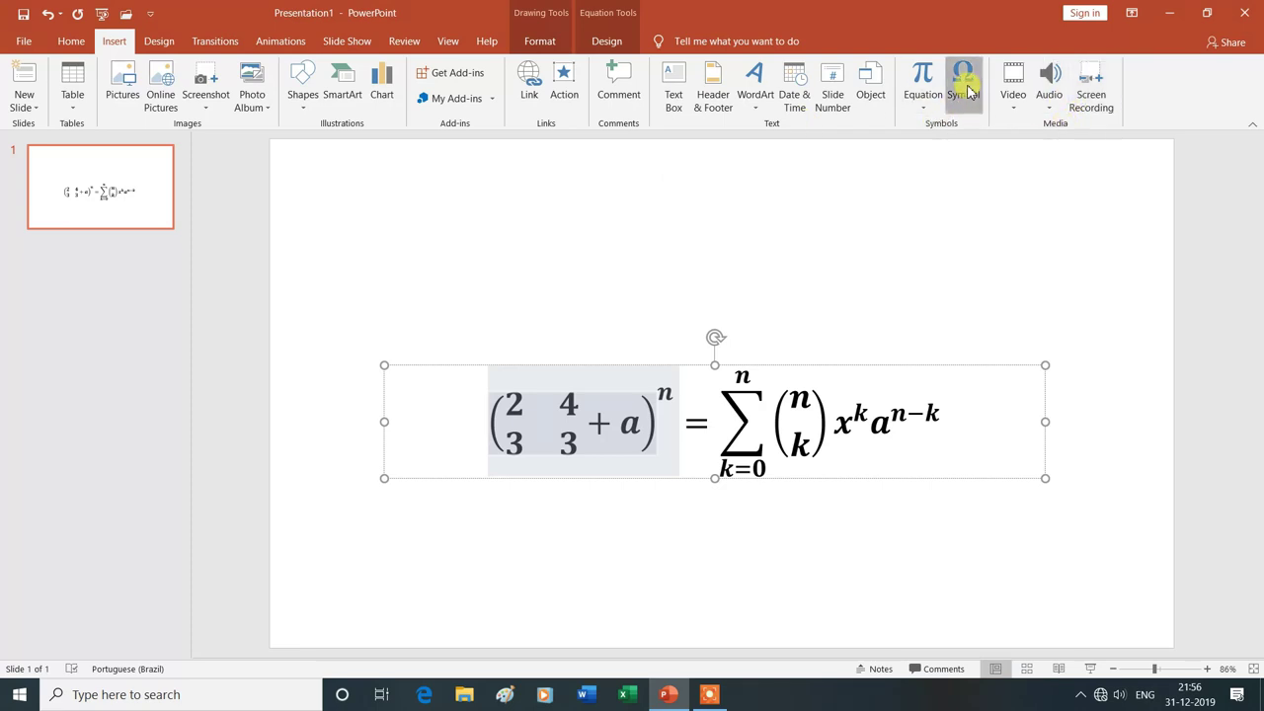
click(964, 87)
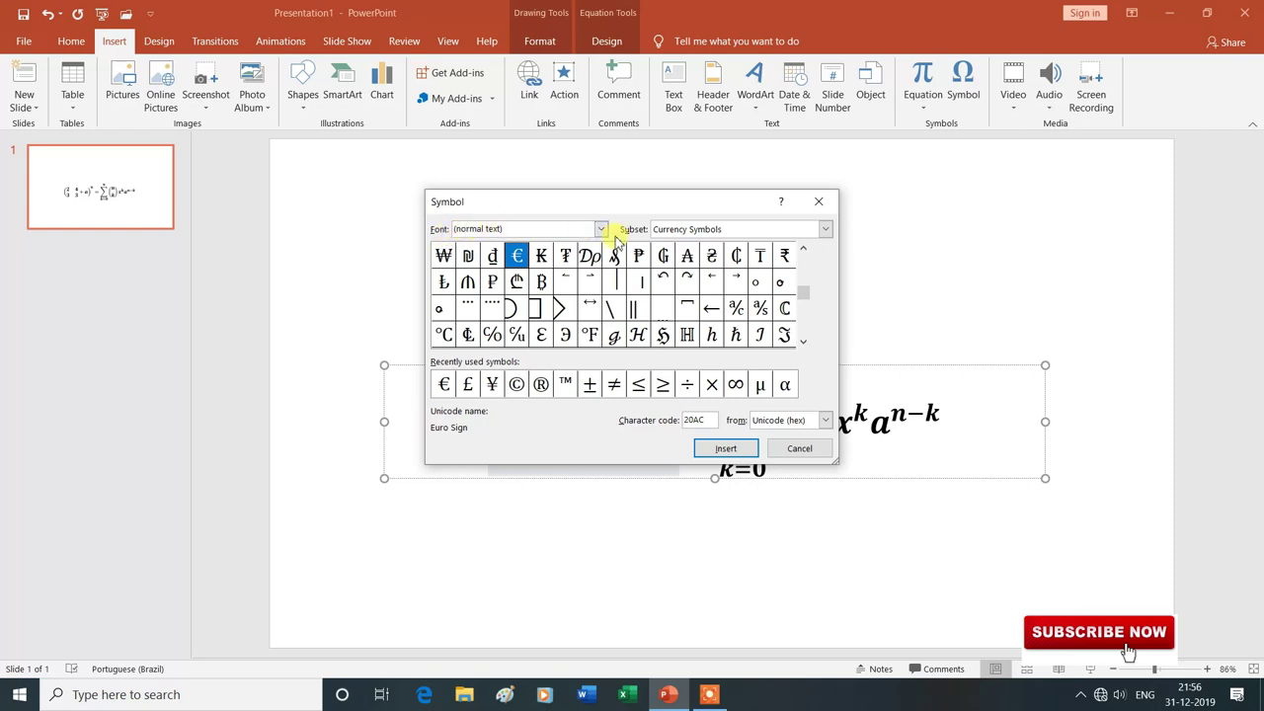
Browse symbol fonts in the Symbol dialog, trying Agency FB and Arabic Typesetting.
click(600, 229)
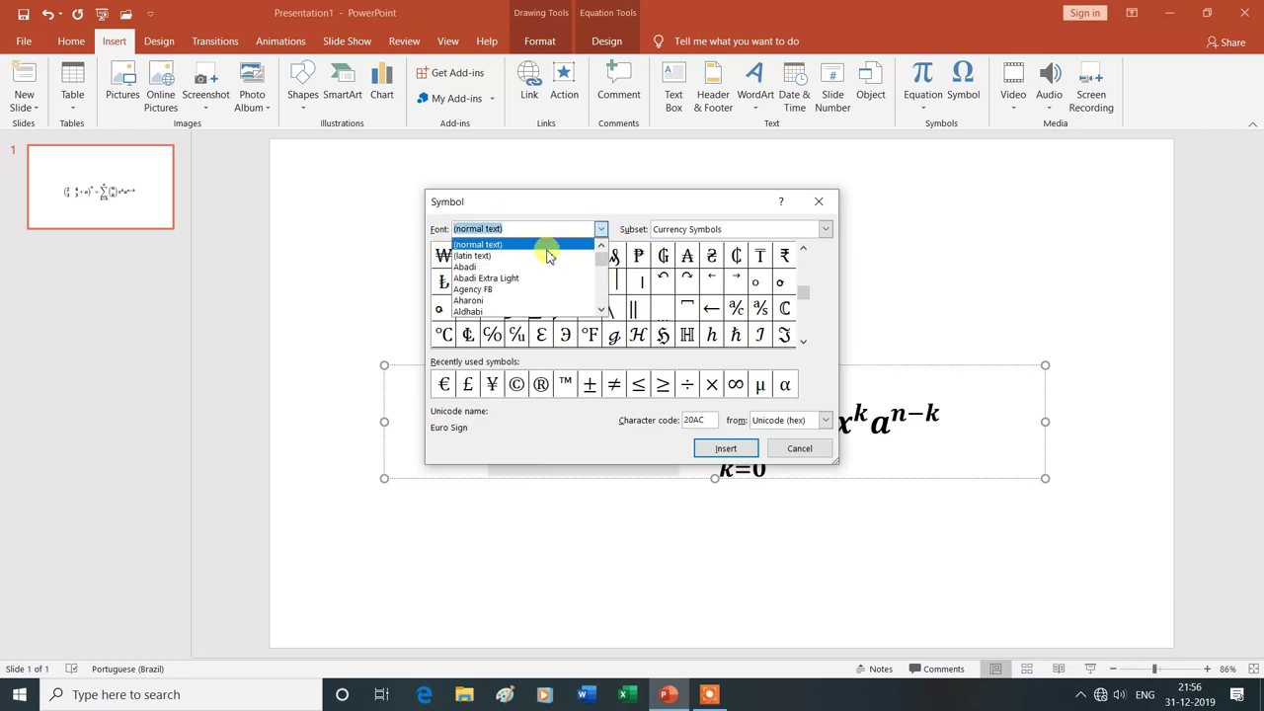
click(477, 291)
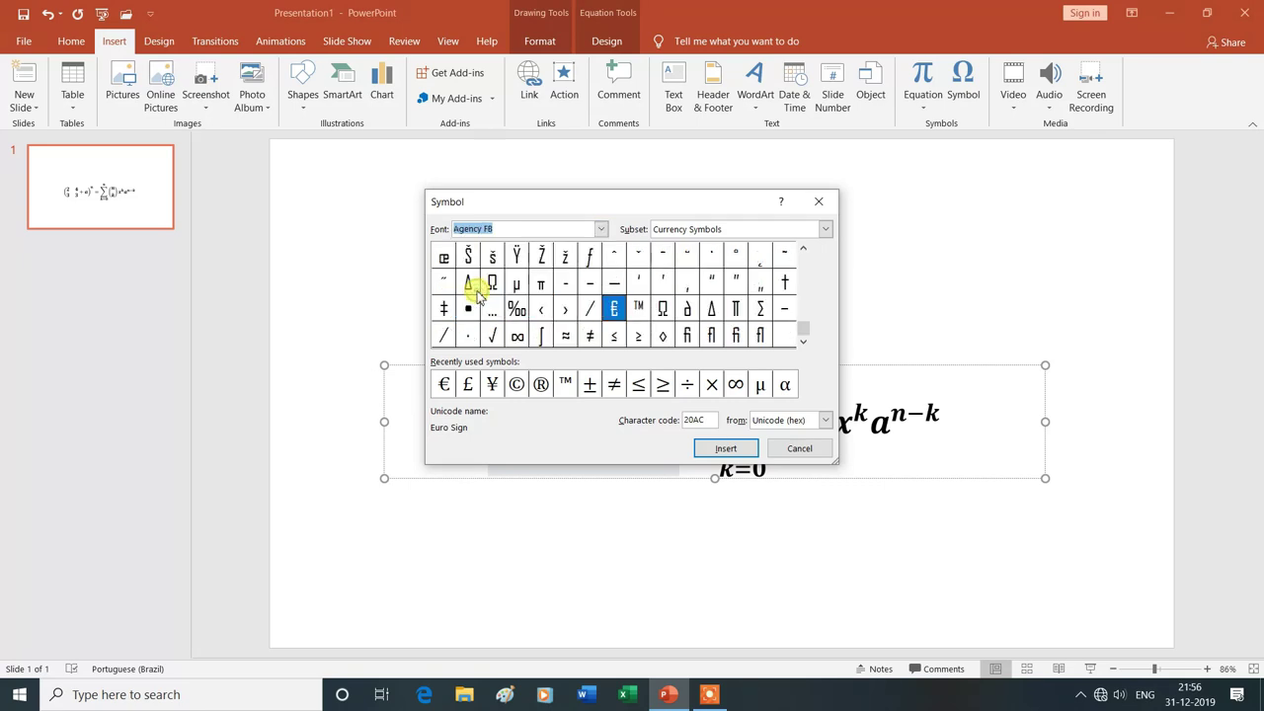
click(600, 231)
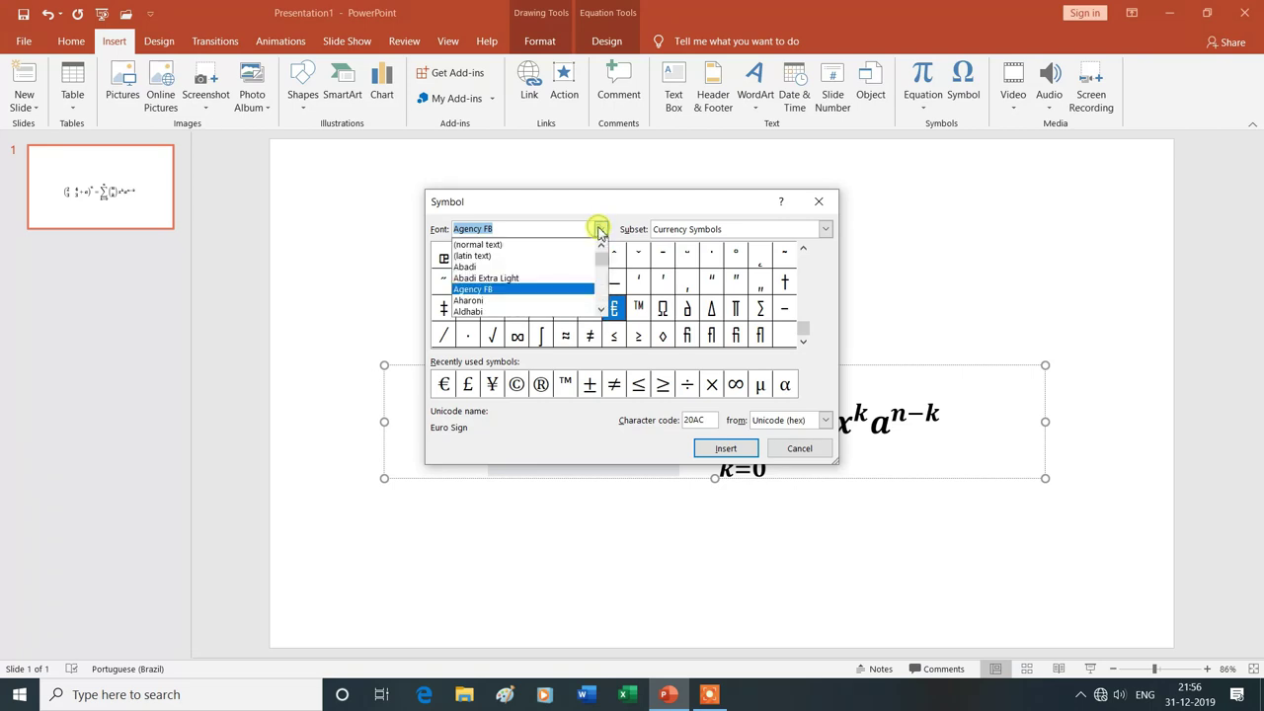
scroll(599, 313, down, 2)
scroll(600, 313, down, 1)
scroll(599, 313, down, 1)
scroll(599, 313, down, 2)
click(600, 310)
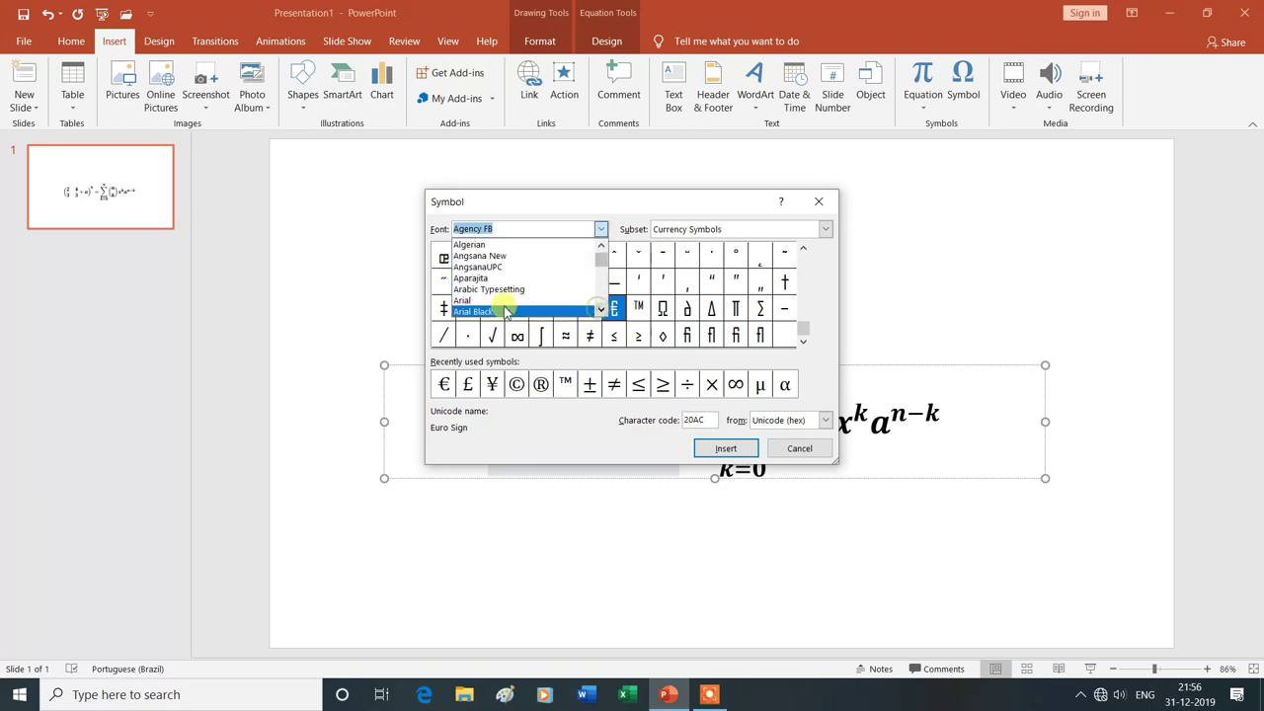
click(473, 290)
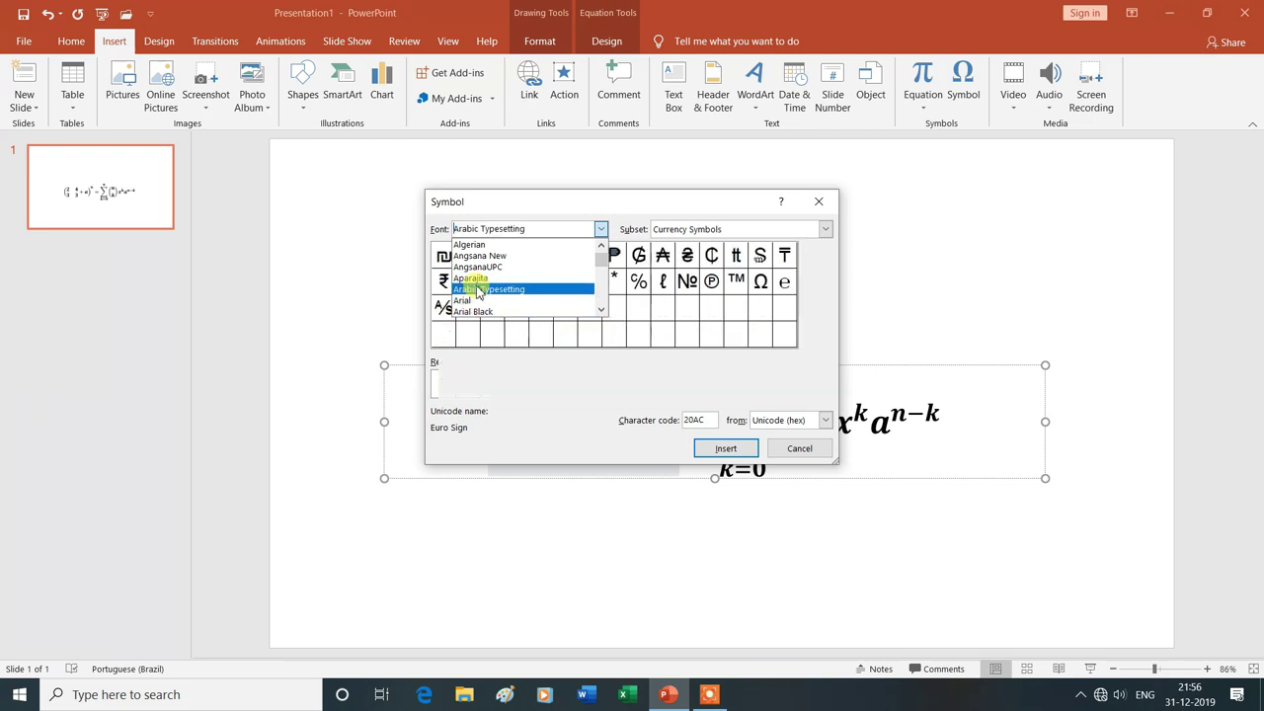
Switch the font to Arial and insert the ฿ currency sign before the matrix.
click(599, 229)
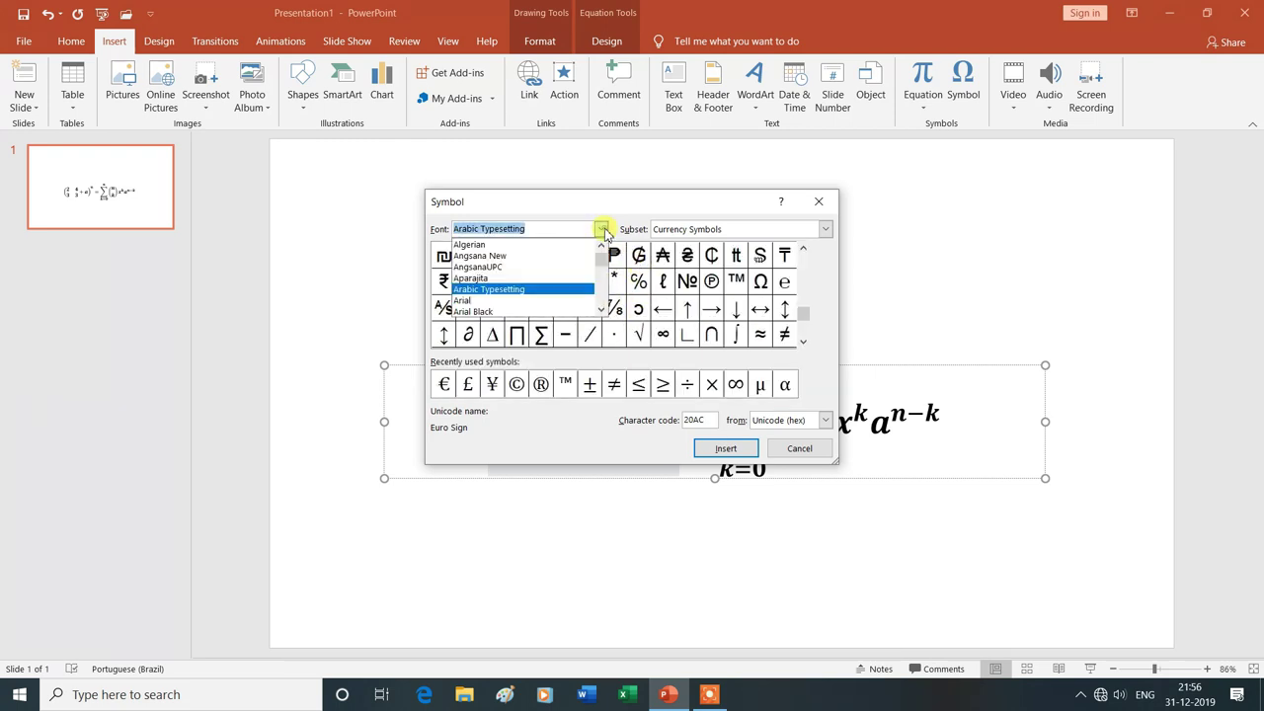
click(515, 301)
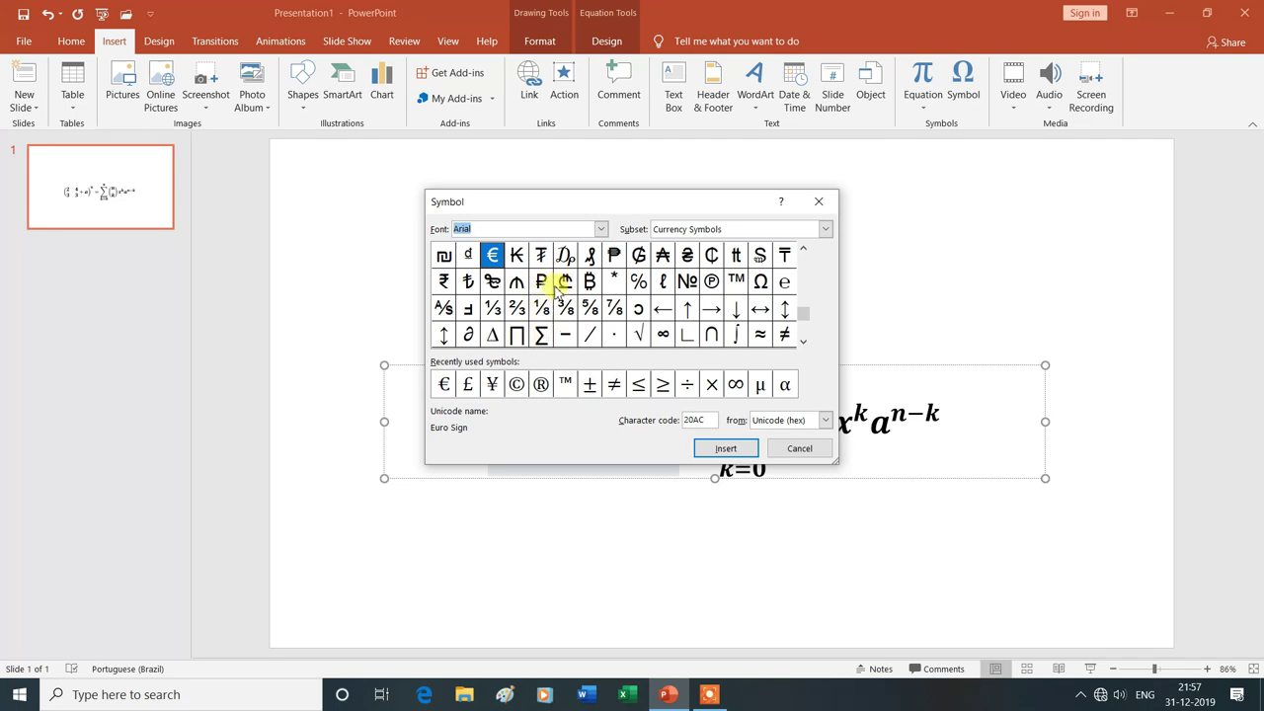
click(592, 283)
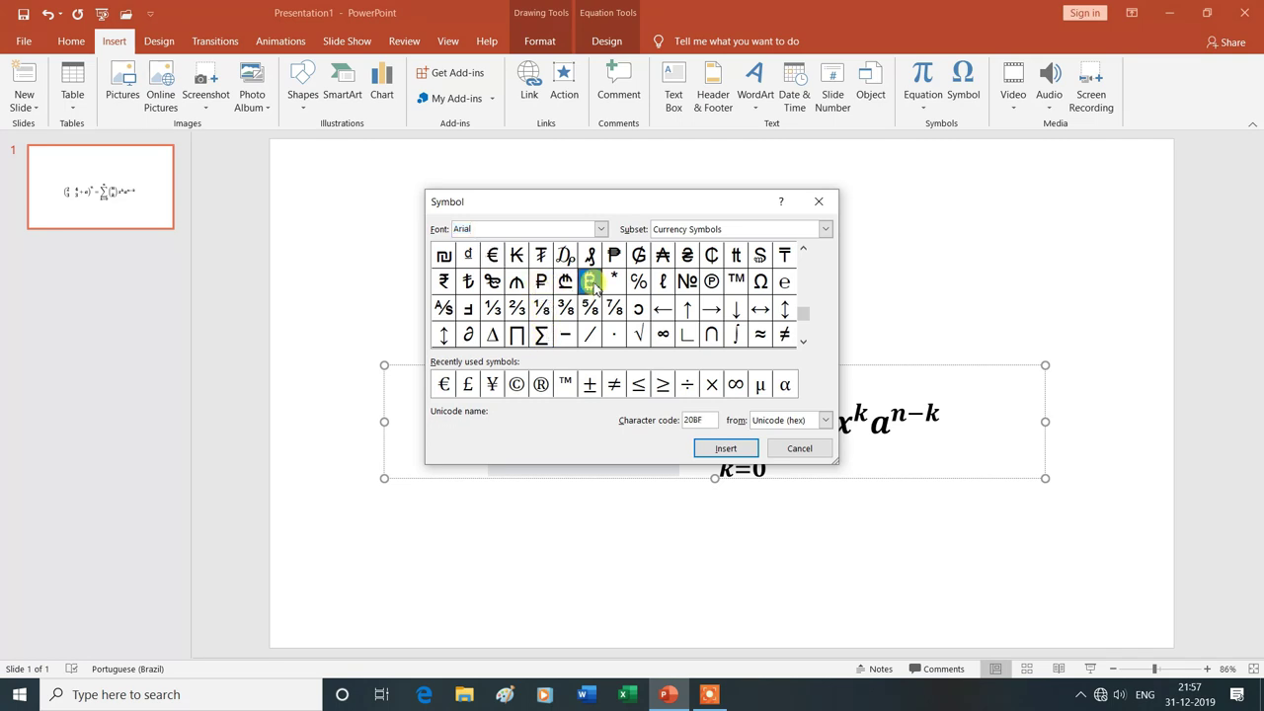
click(726, 450)
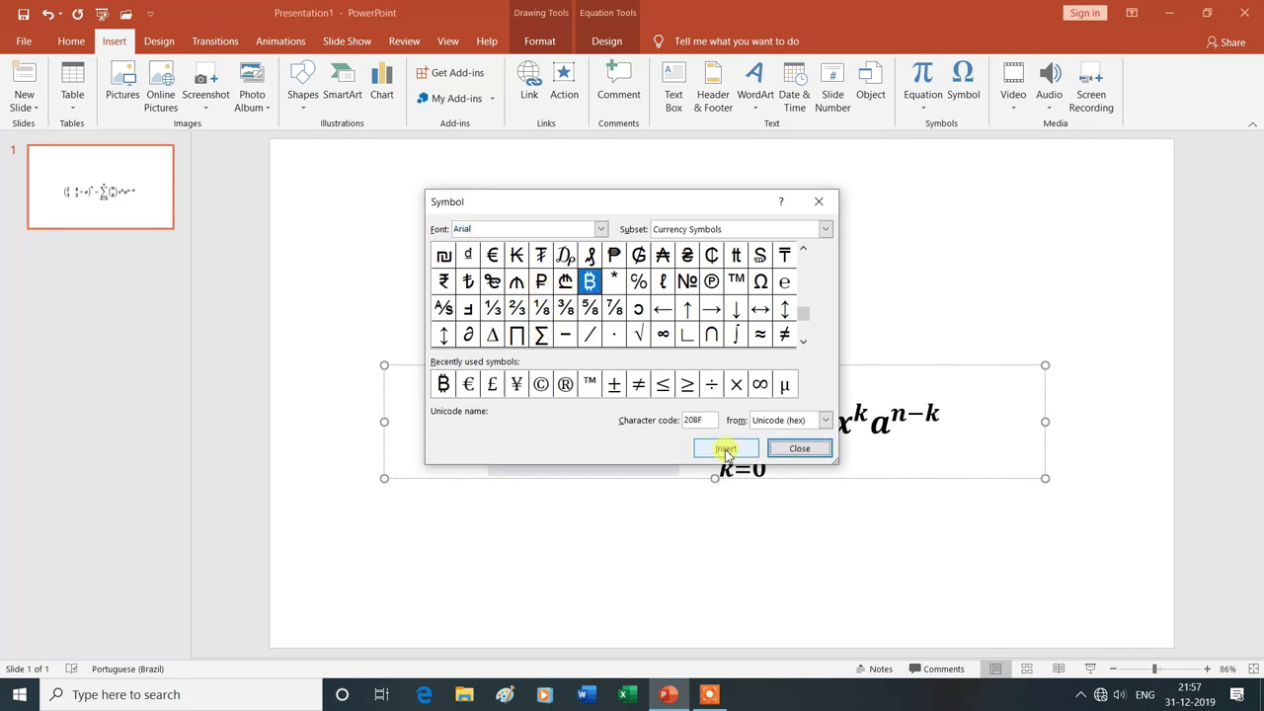
click(798, 450)
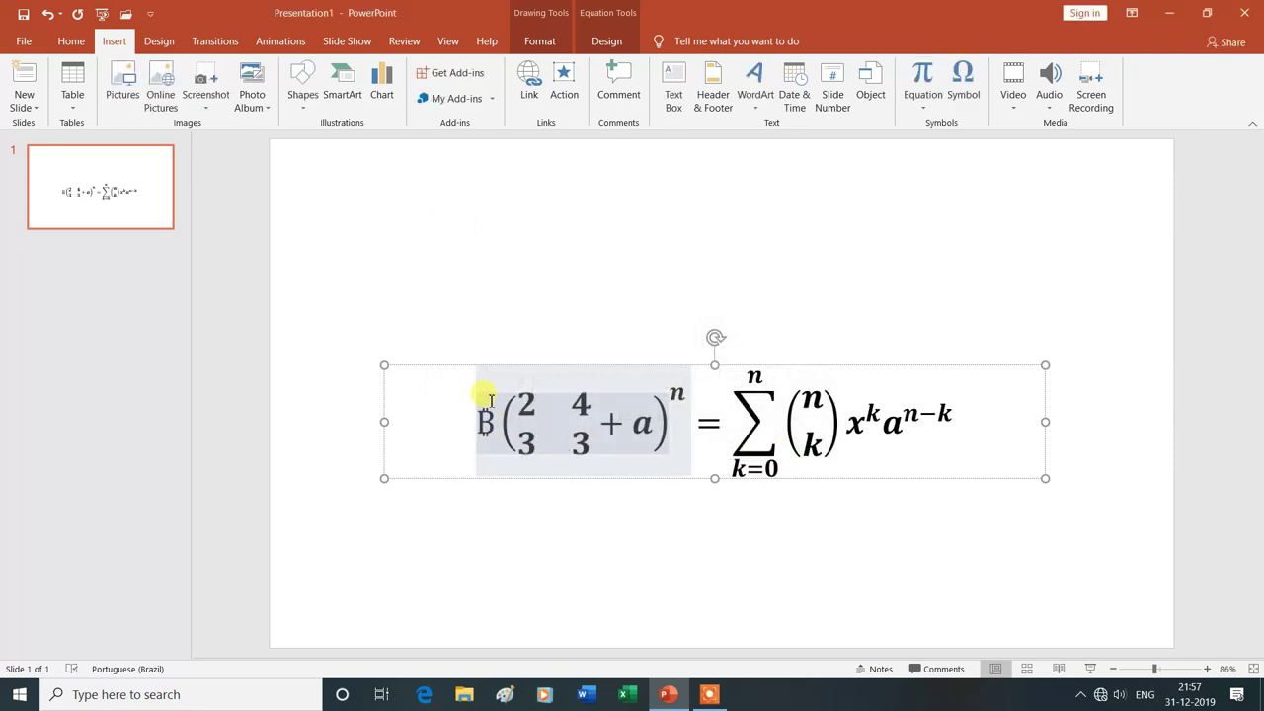
Delete the ฿ sign before the matrix and reopen the Symbol dialog's subset list.
click(480, 435)
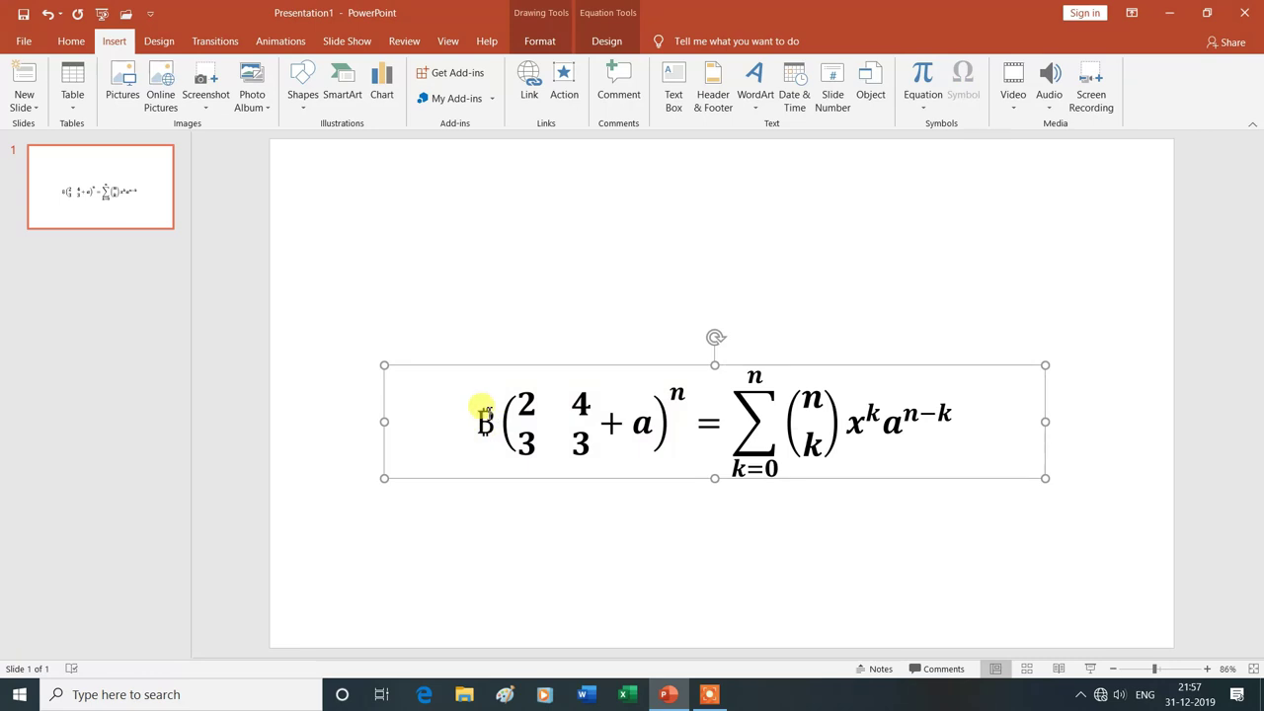
click(498, 431)
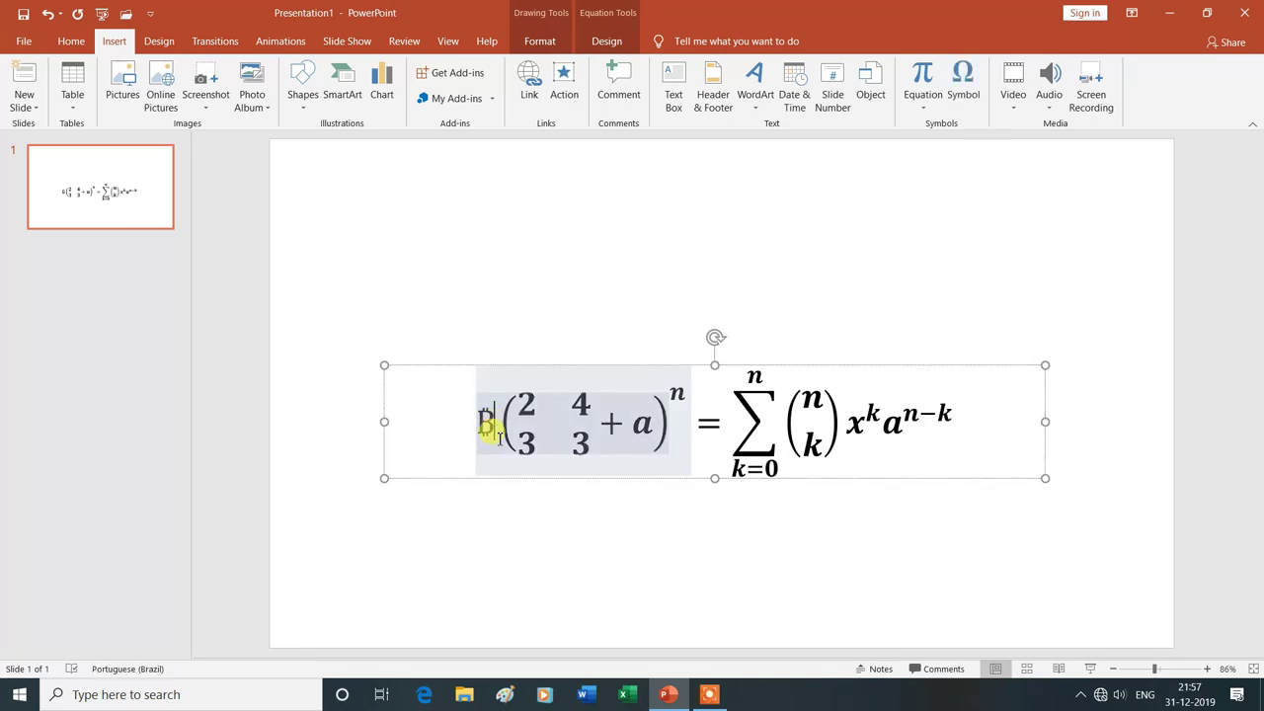
key(BackSpace)
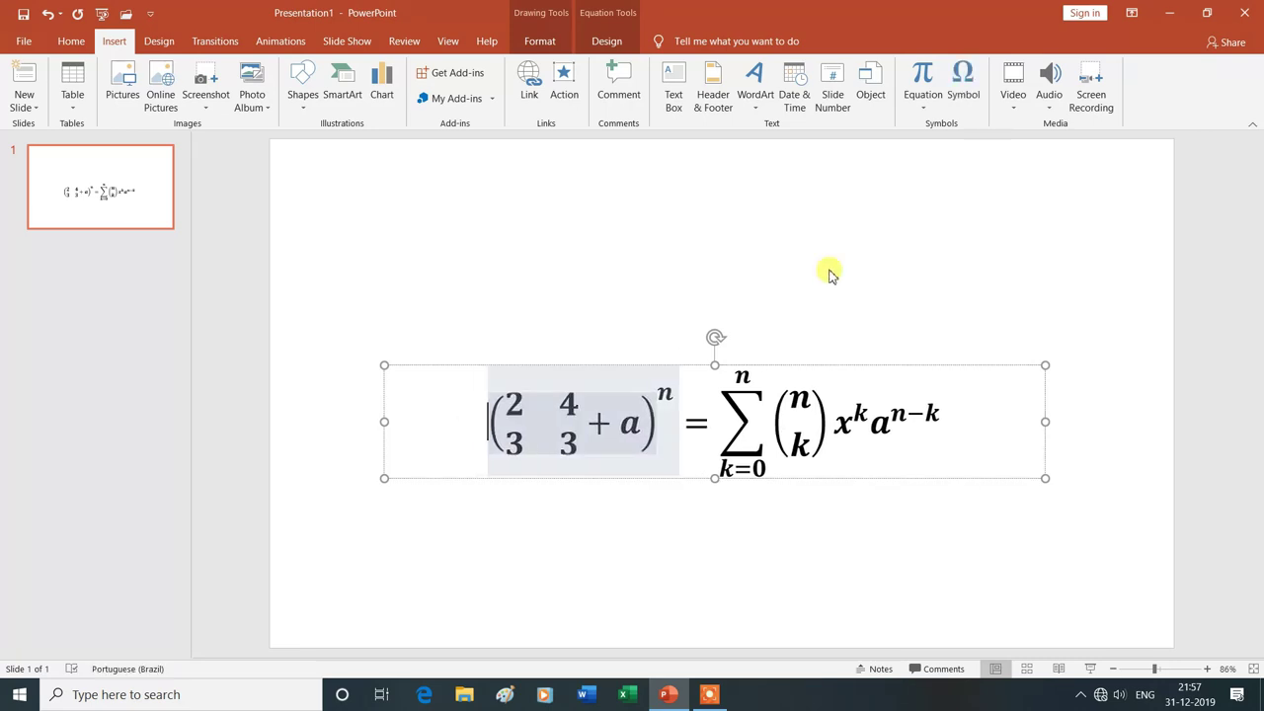
click(966, 91)
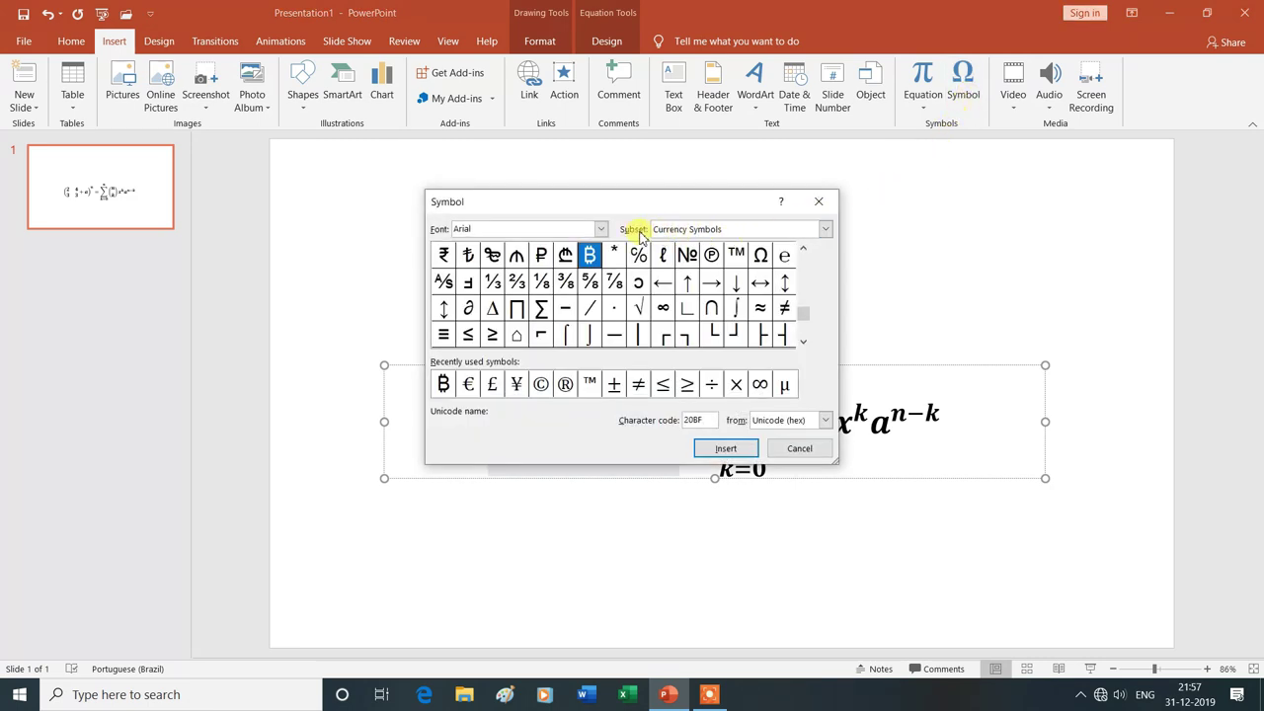
click(826, 231)
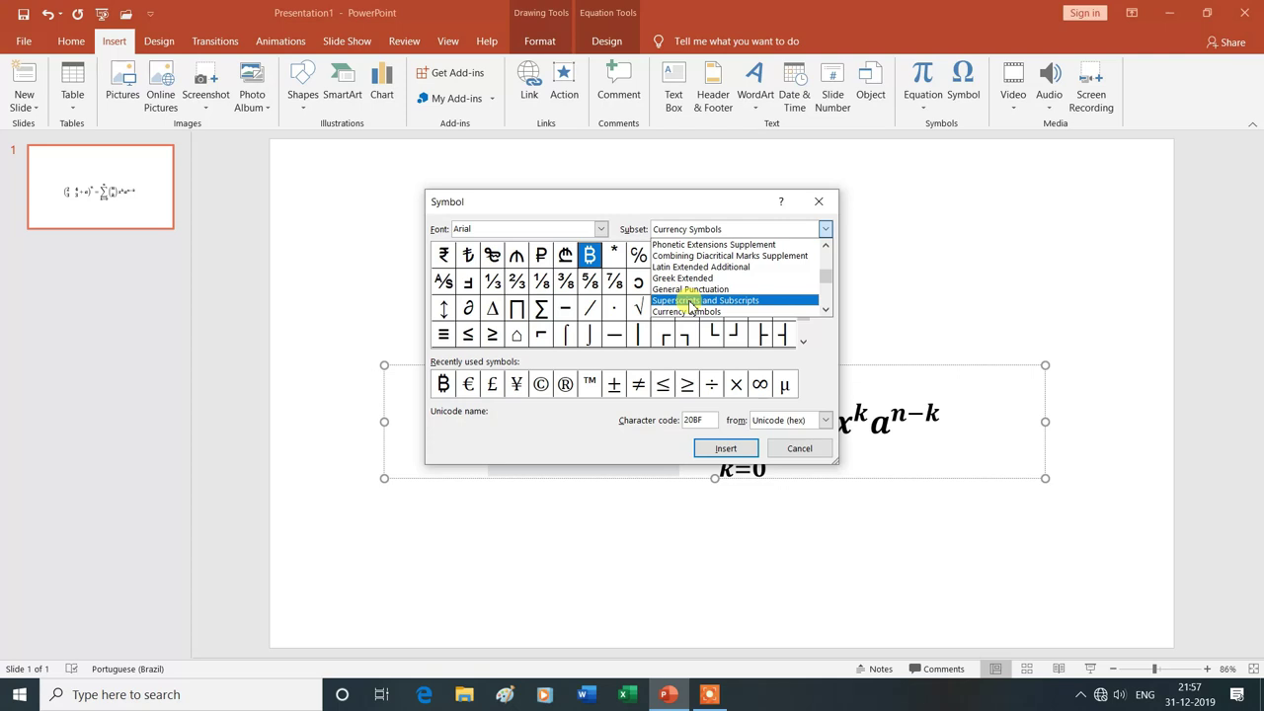
Insert the Rs rupee sign from Superscripts and Subscripts, then delete it again.
click(690, 306)
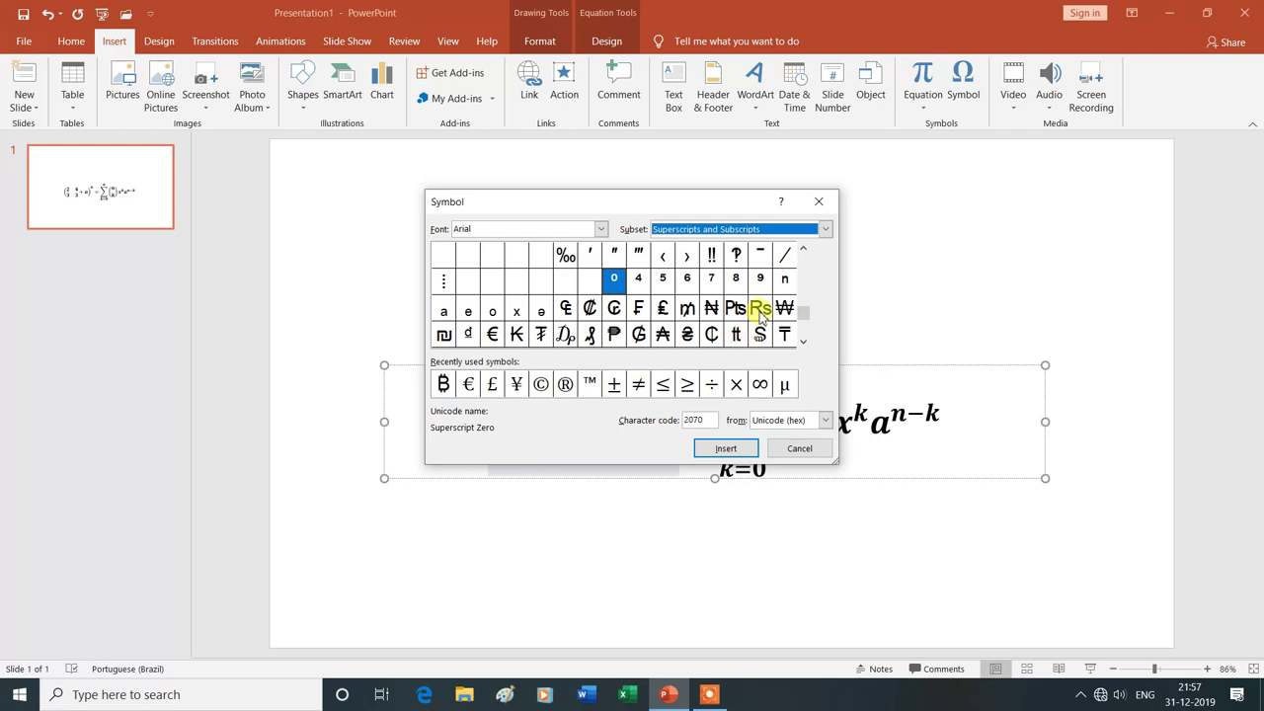
click(760, 311)
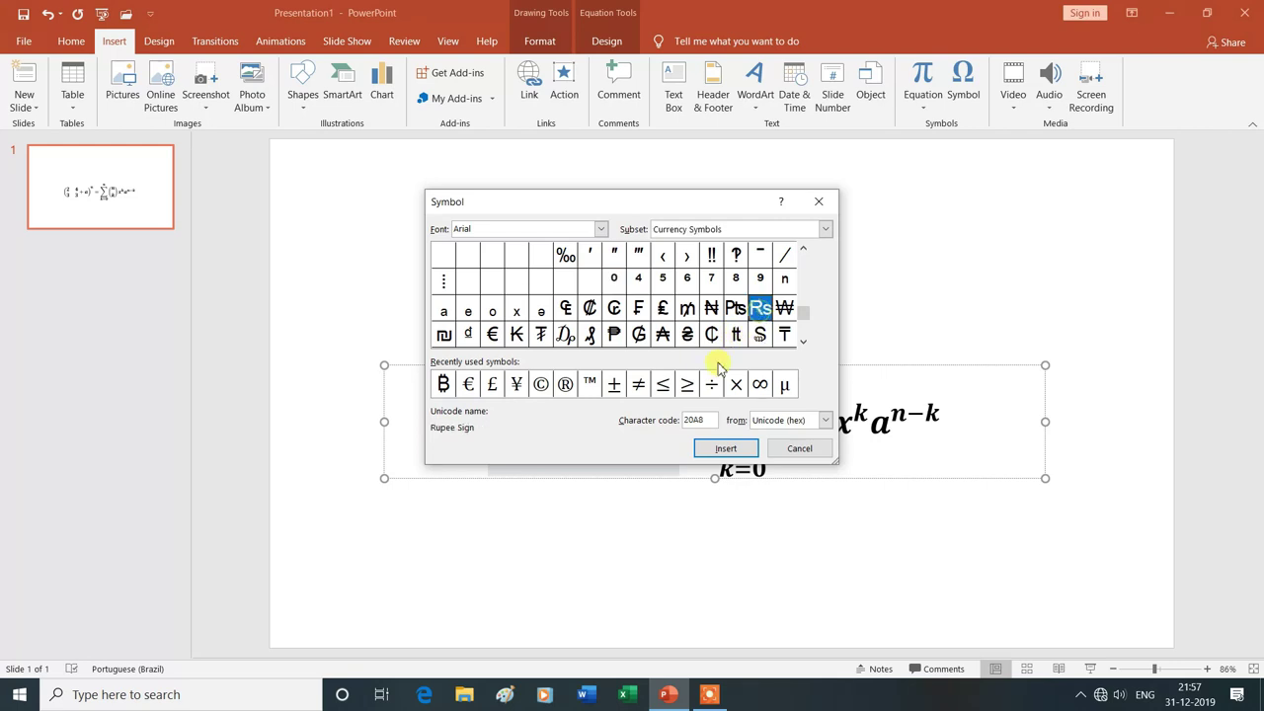
click(726, 450)
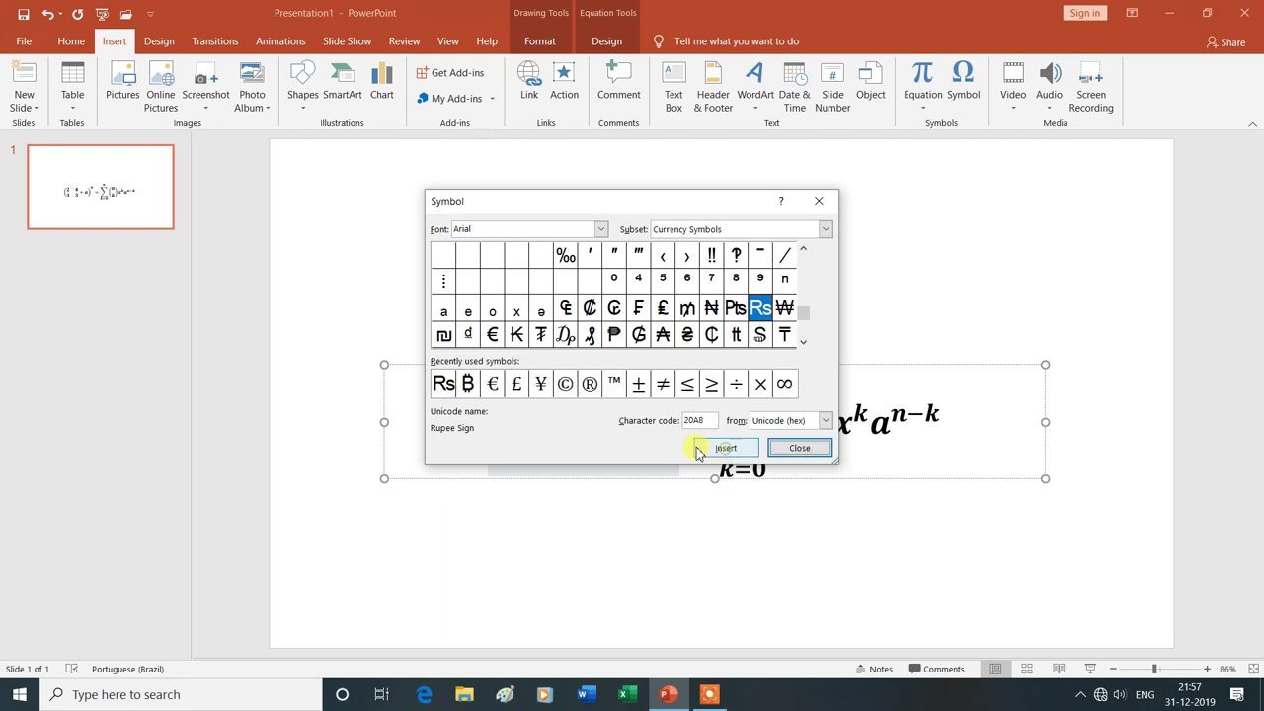
click(819, 204)
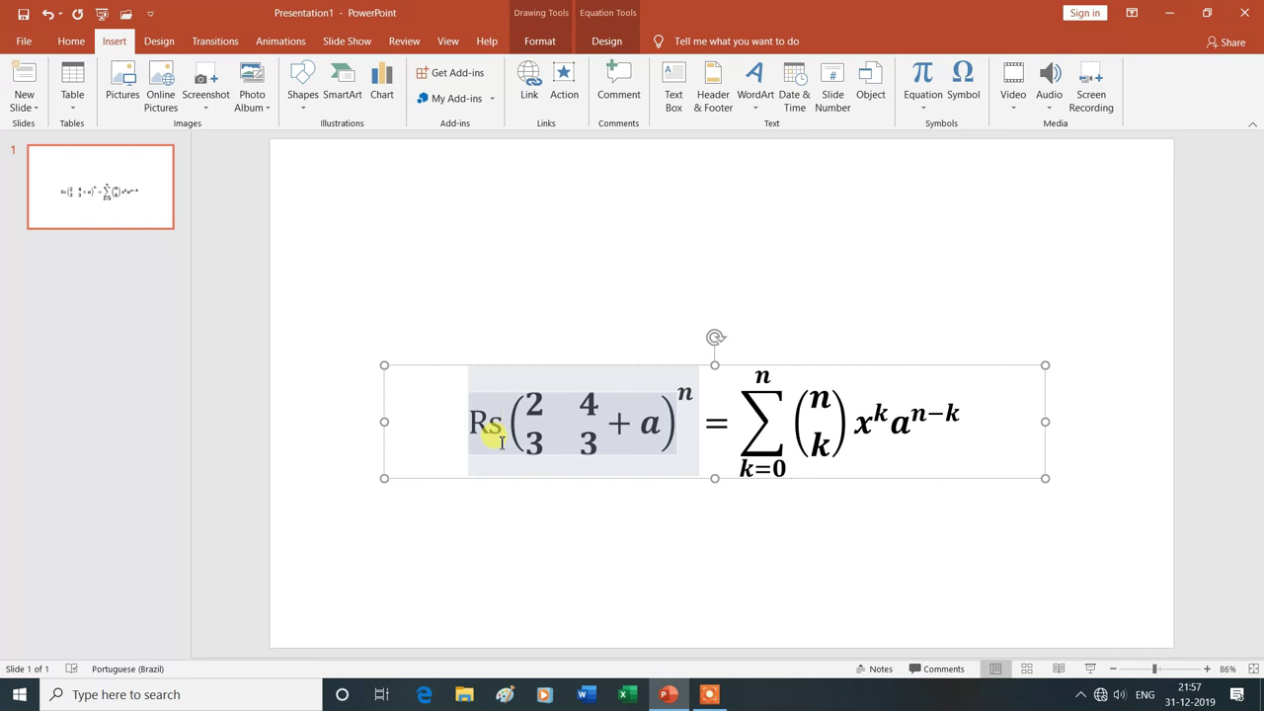
key(BackSpace)
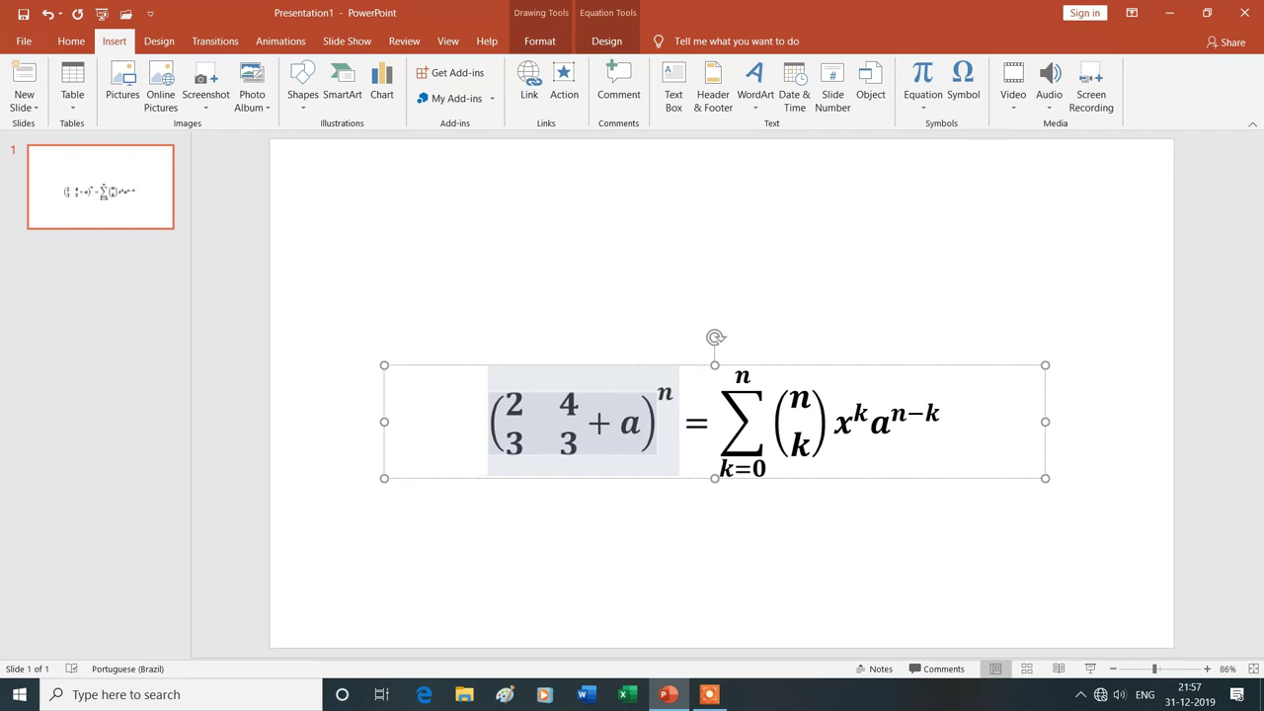
click(966, 84)
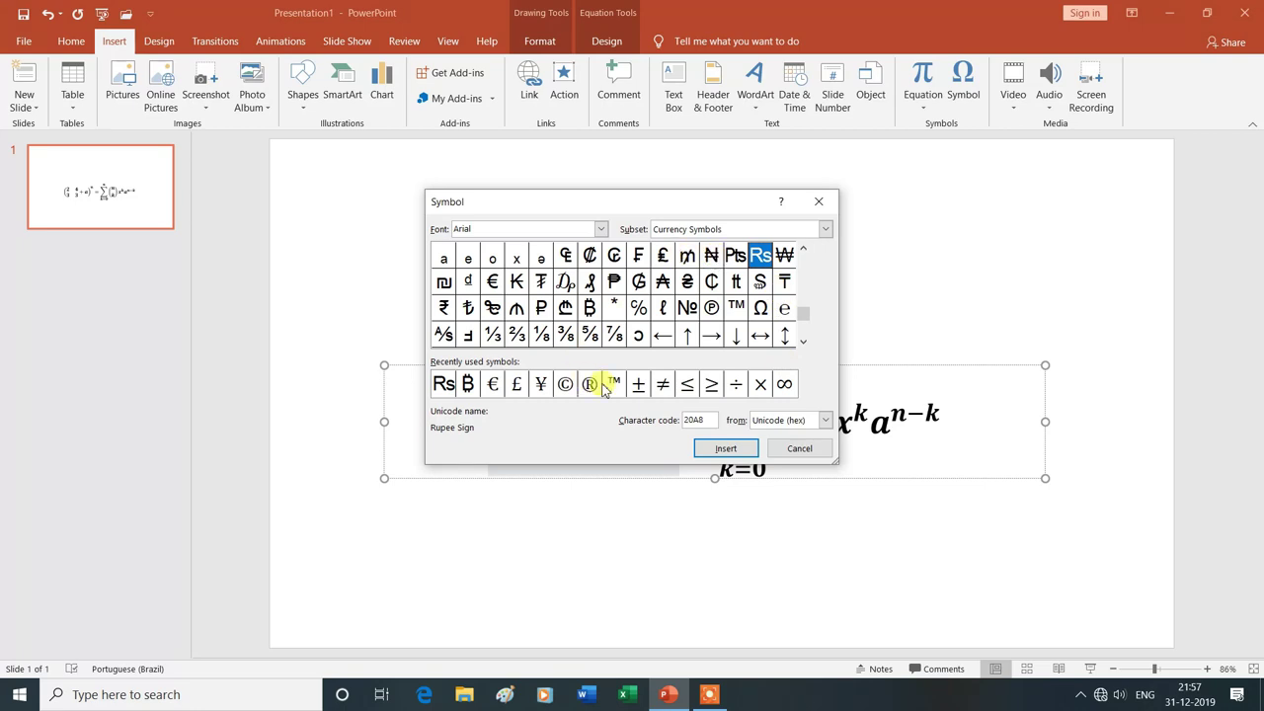
Insert the Greek letter ή from Greek Extended before the matrix and deselect the equation.
click(826, 230)
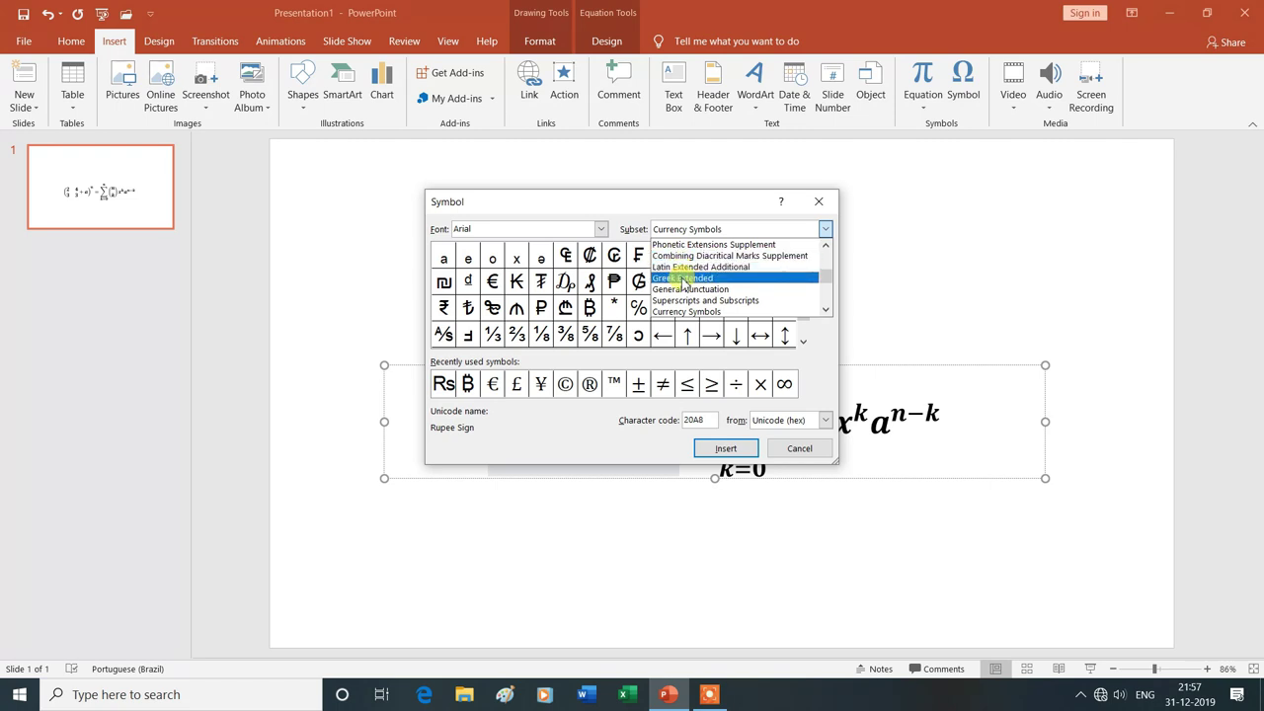
click(684, 278)
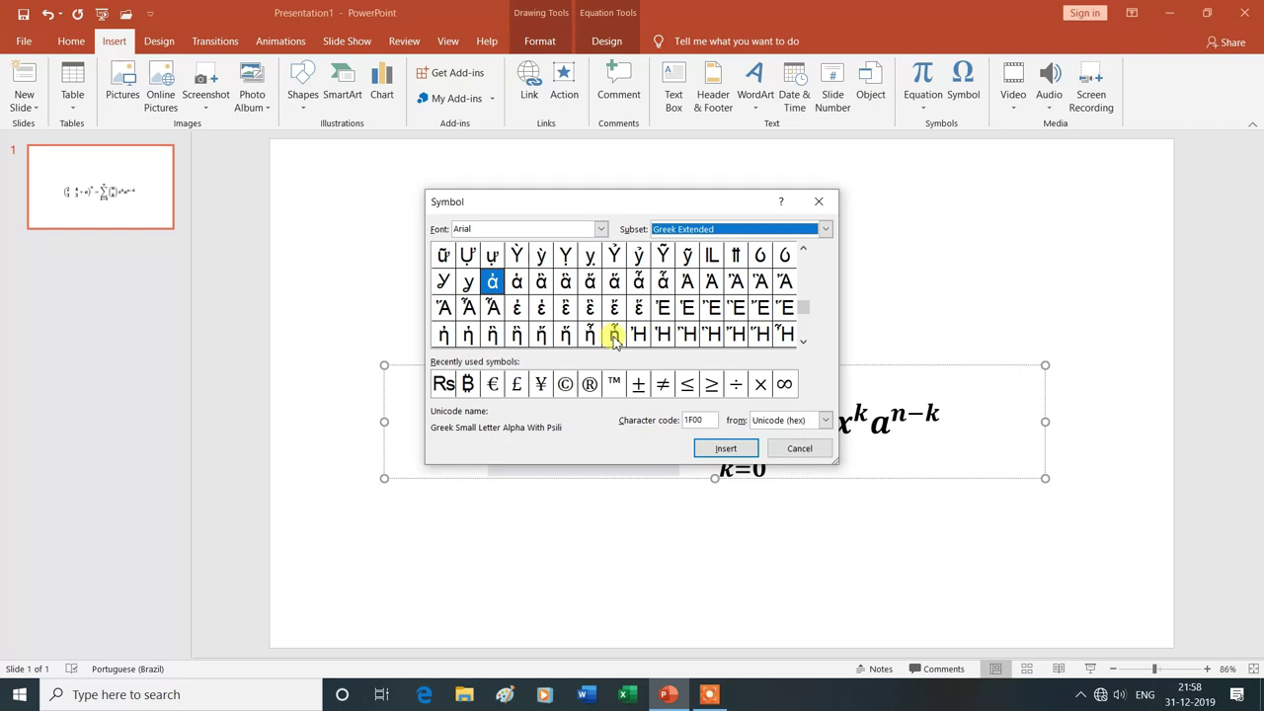
click(543, 336)
click(719, 449)
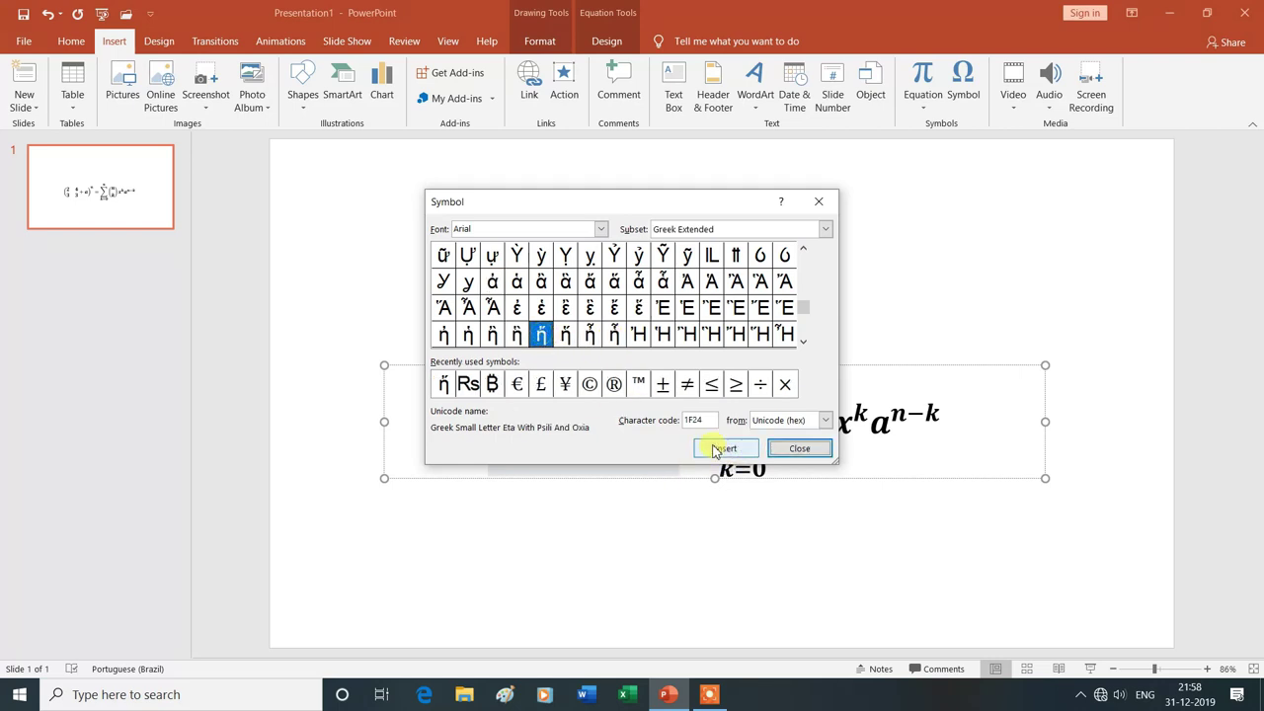
click(819, 201)
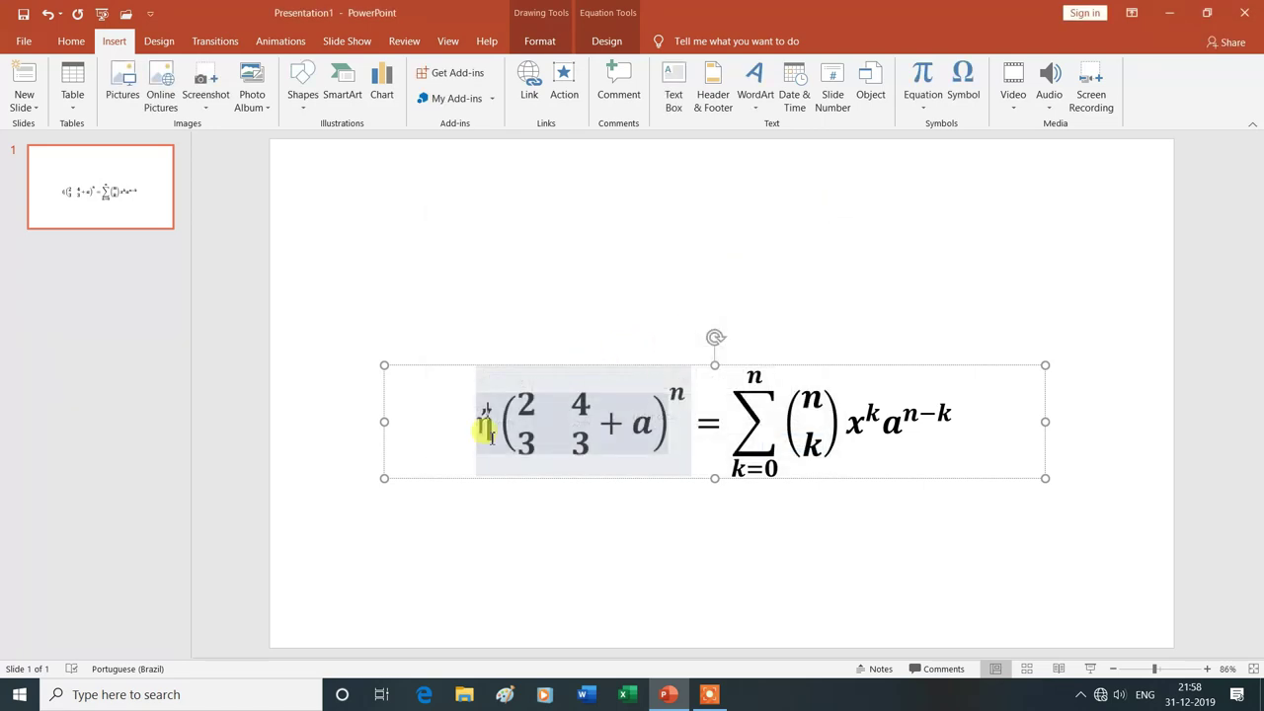
click(534, 520)
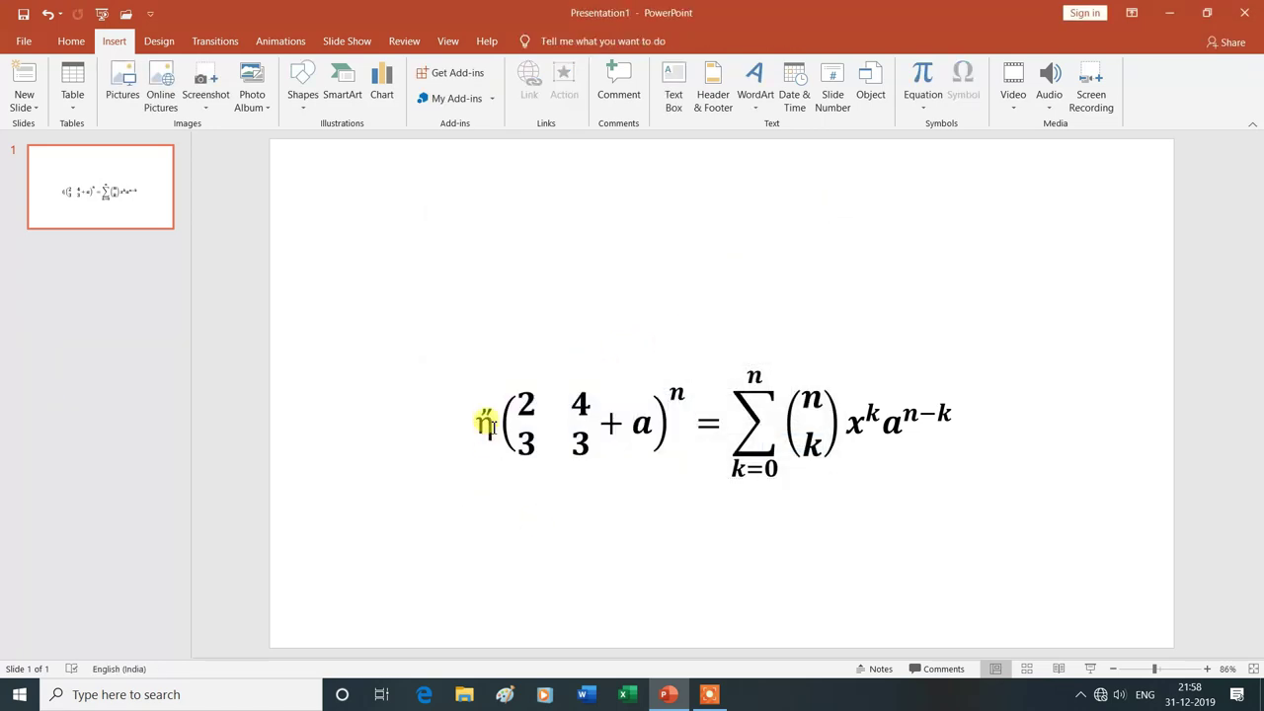